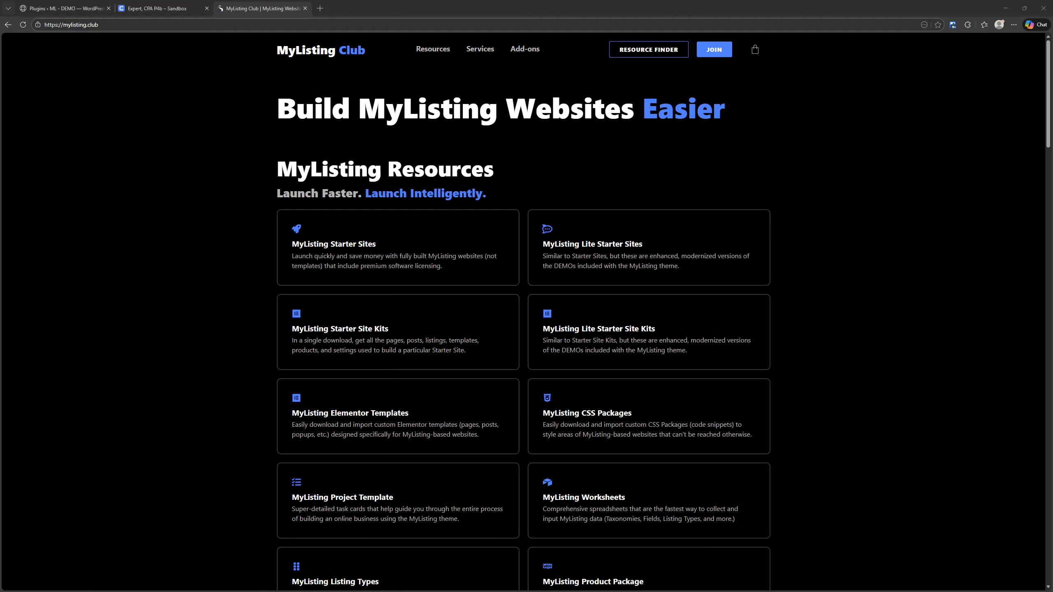
Step: Open the resource finder and filter the resources to show only Guides content
left_click(650, 50)
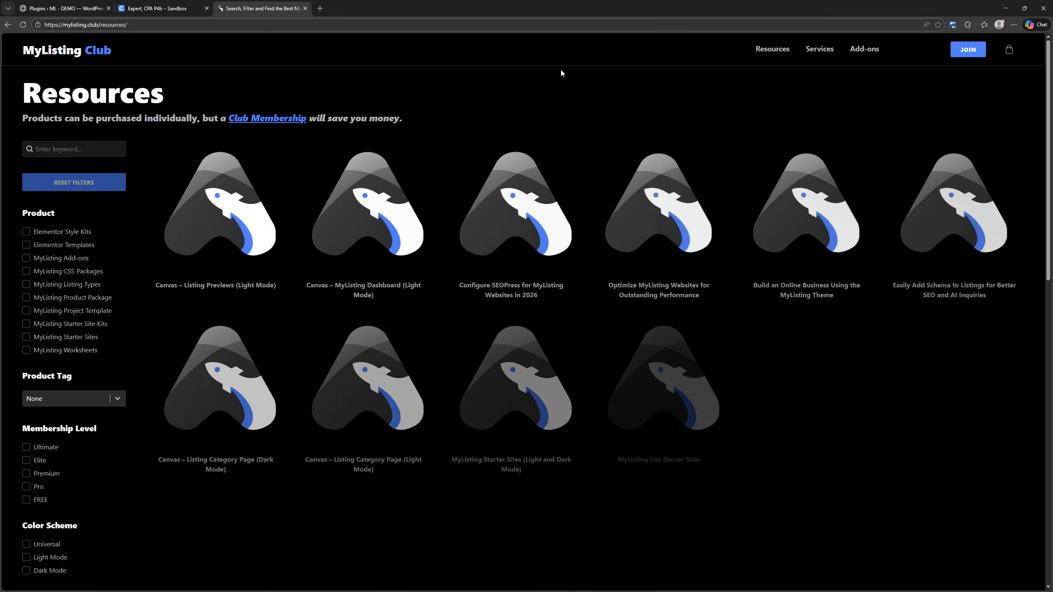
scroll(248, 290, "down", 2)
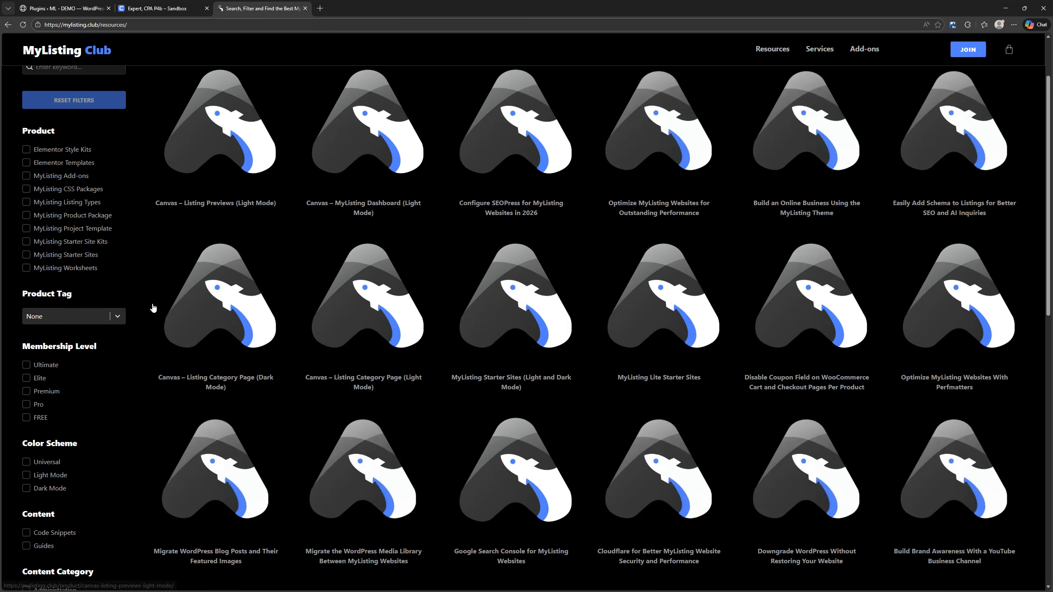
scroll(79, 289, "down", 8)
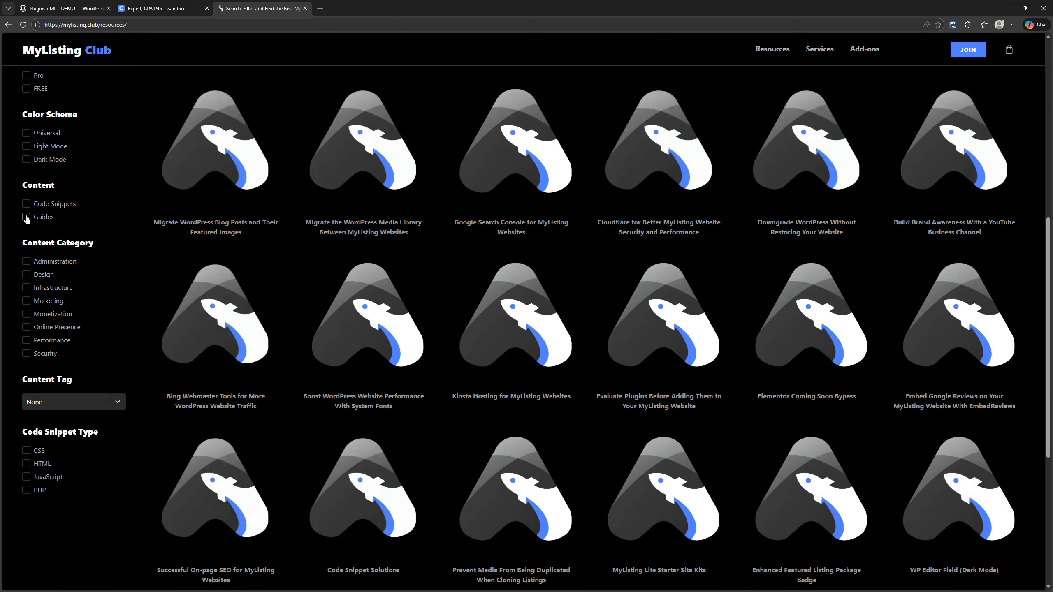
left_click(29, 217)
scroll(284, 291, "up", 10)
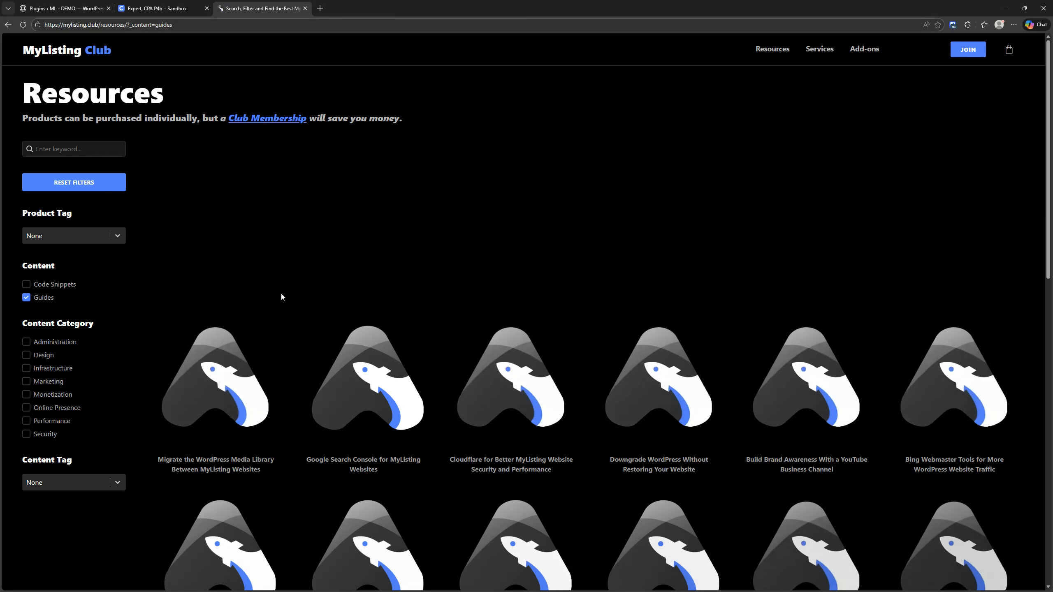
Step: Open the guide "Configure SEOPress for MyListing Websites in 2026" from the filtered resources
scroll(283, 293, "down", 3)
scroll(285, 297, "up", 3)
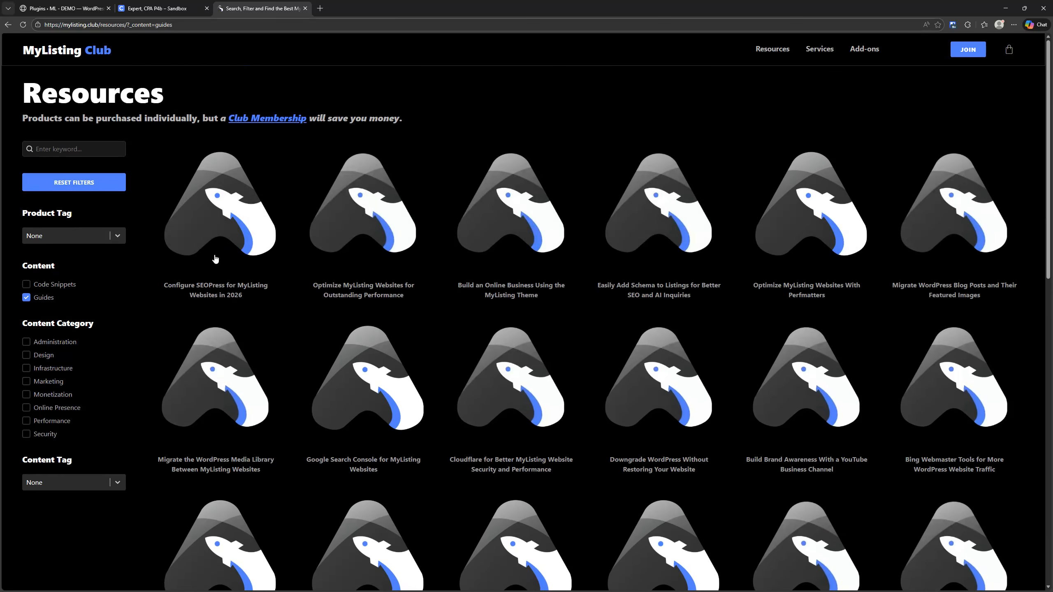
key("ctrl")
key("ctrl")
left_click(220, 293)
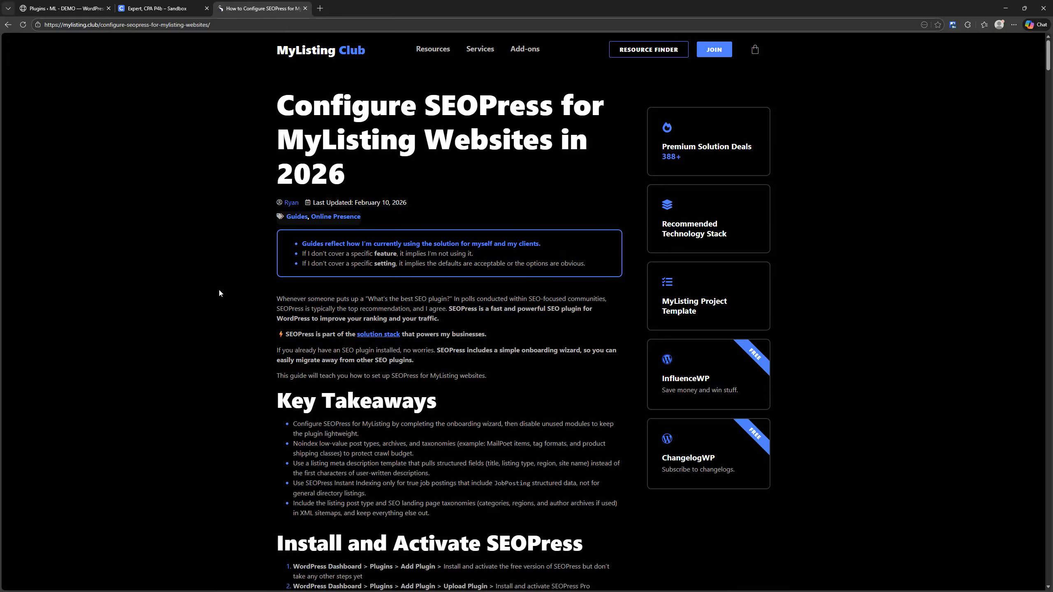
Step: Search the guide for "breadc" and read the Breadcrumbs section's instructions on JSON and HTML breadcrumbs for listings
scroll(220, 293, "down", 5)
scroll(228, 282, "up", 2)
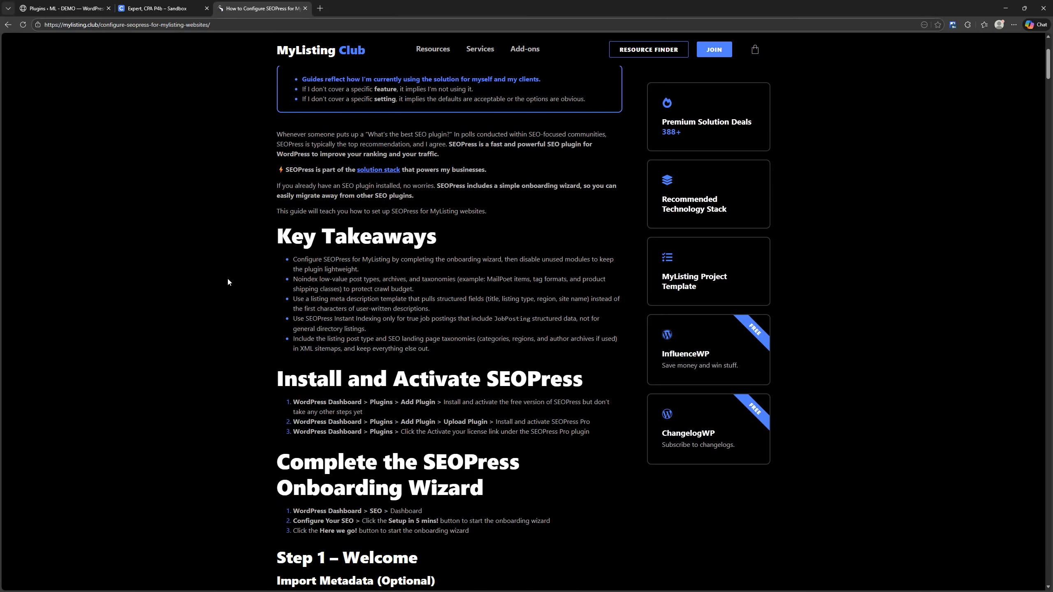
key("ctrl+f")
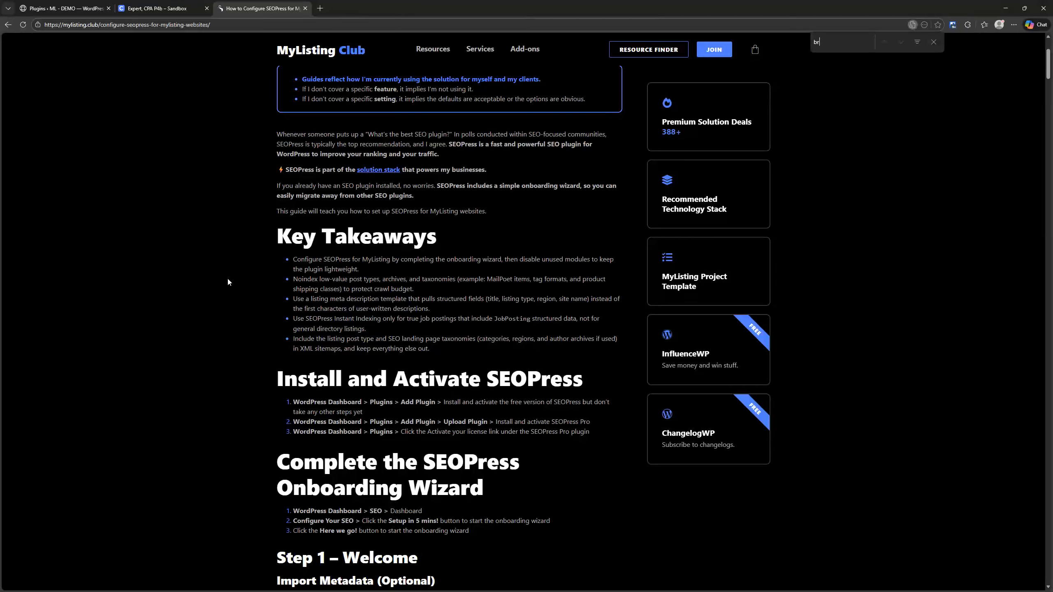
type("breadc")
scroll(219, 326, "down", 2)
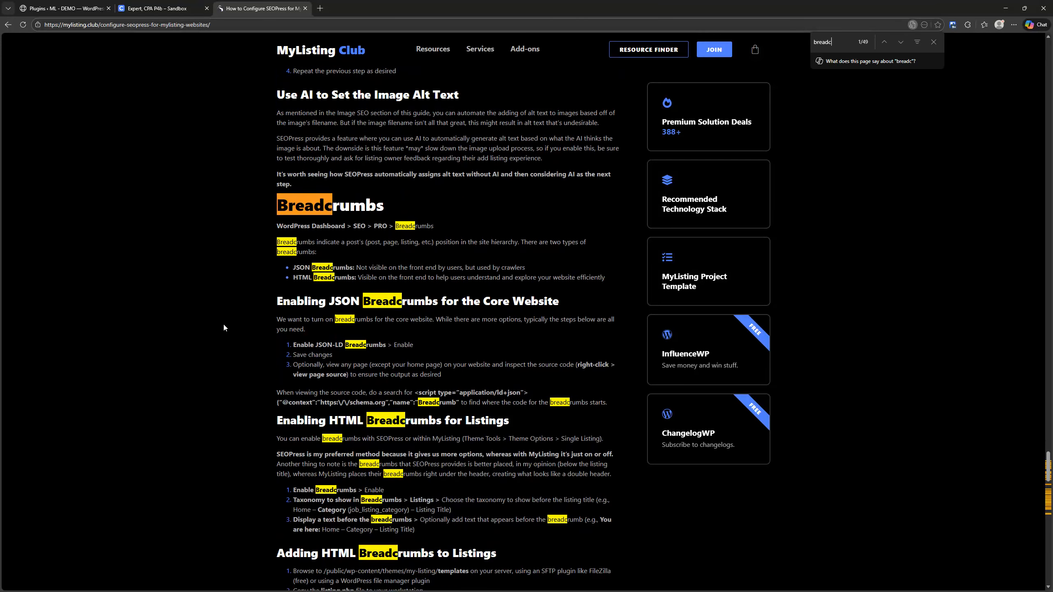
key("Escape")
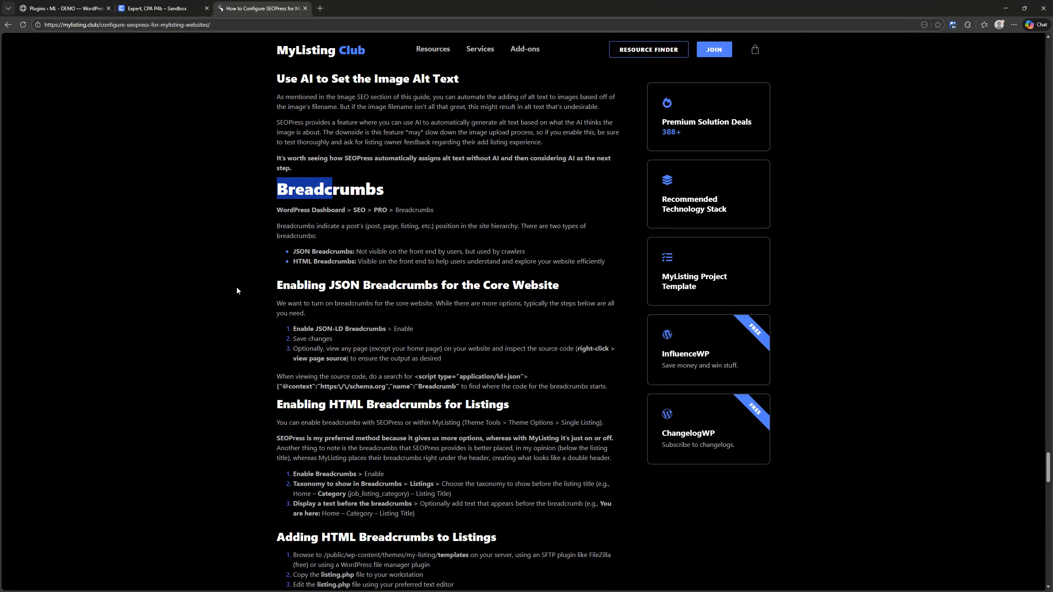
left_click(209, 282)
scroll(209, 283, "down", 2)
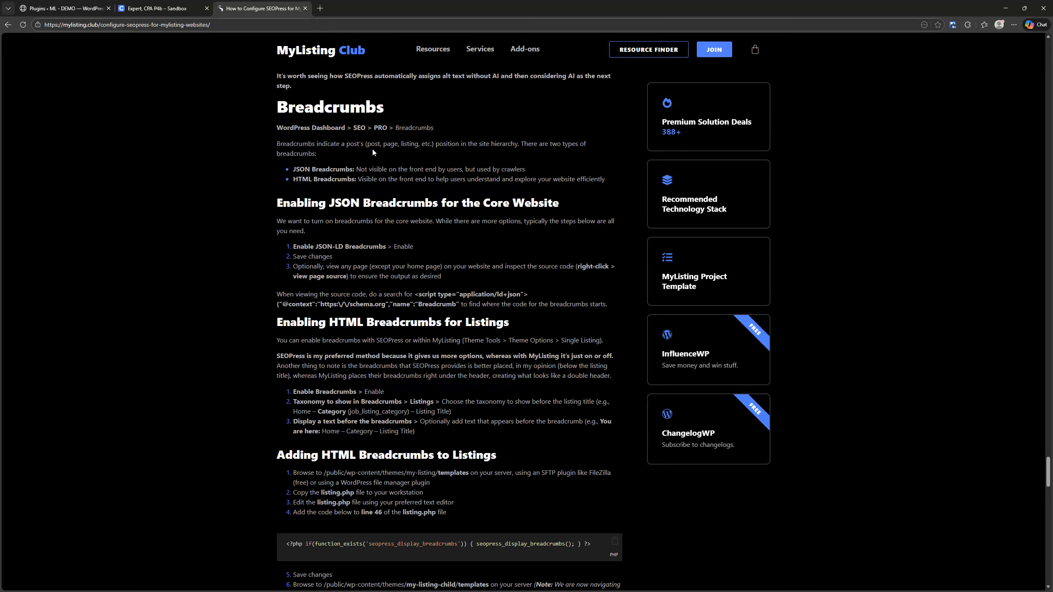
left_click(335, 169)
left_click(331, 175)
scroll(231, 224, "down", 1)
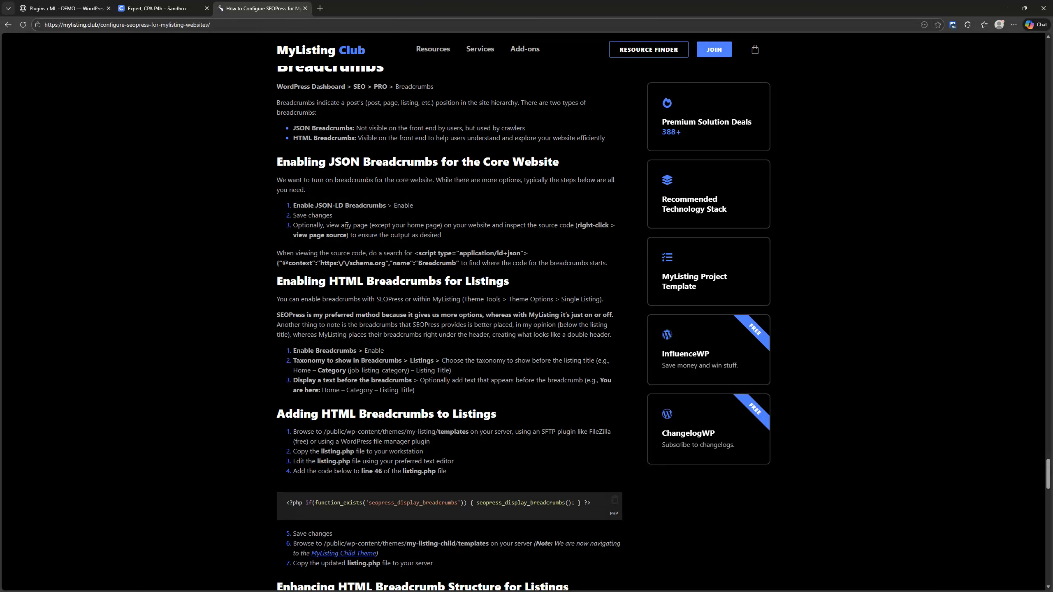
scroll(347, 225, "down", 5)
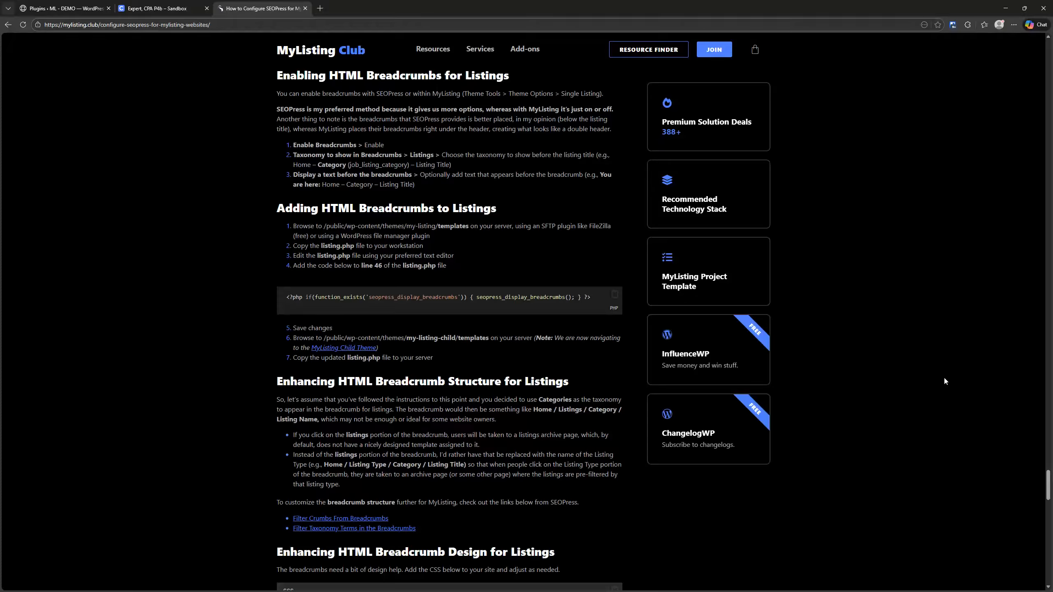
Step: Switch to the ML - DEMO WordPress admin and open the Single Listing settings in Theme Options
left_click(37, 3)
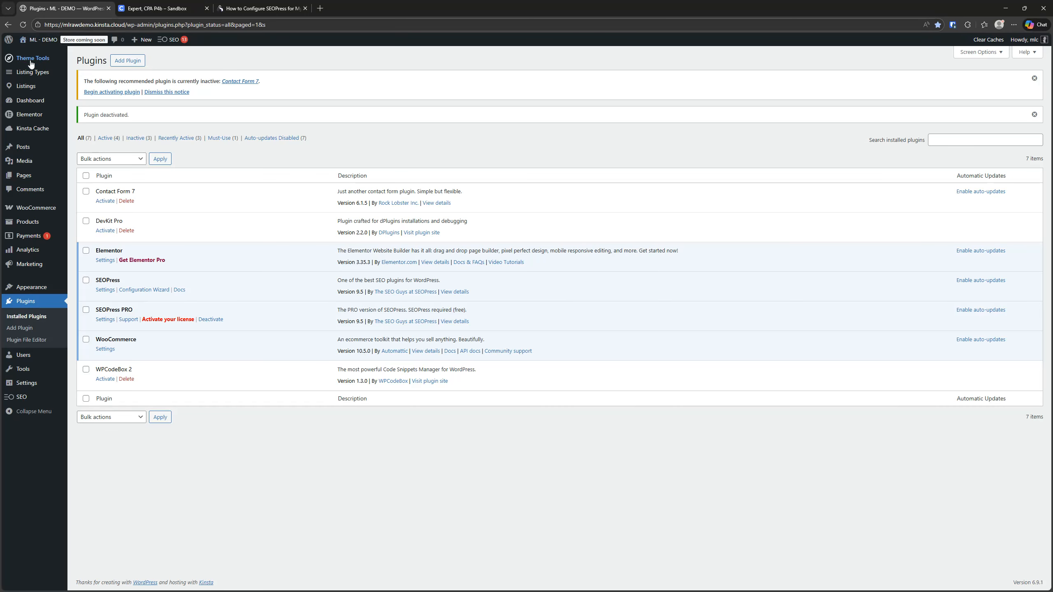
mouse_move(34, 62)
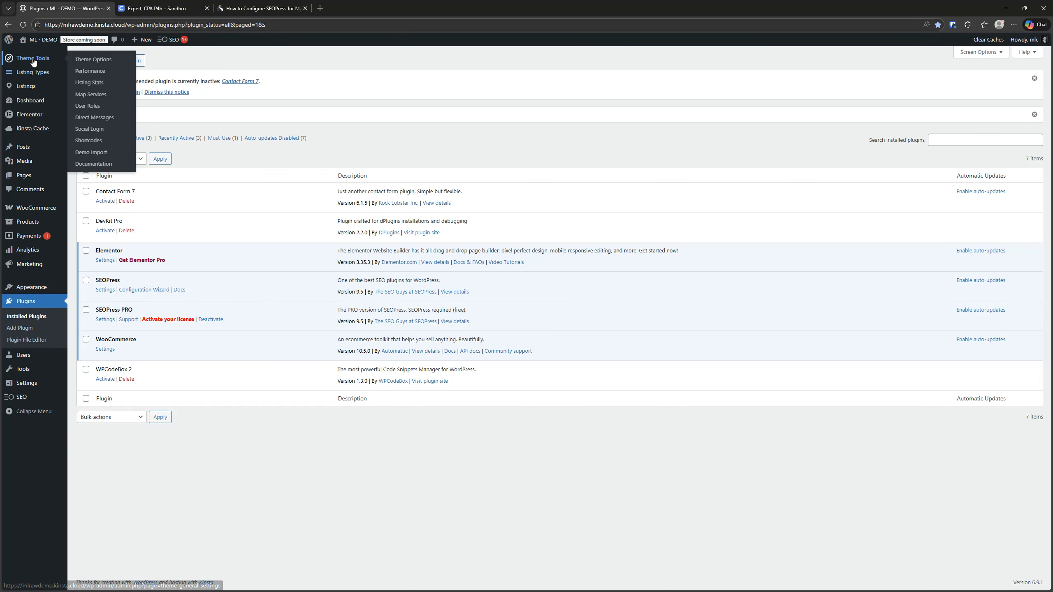
left_click(101, 60)
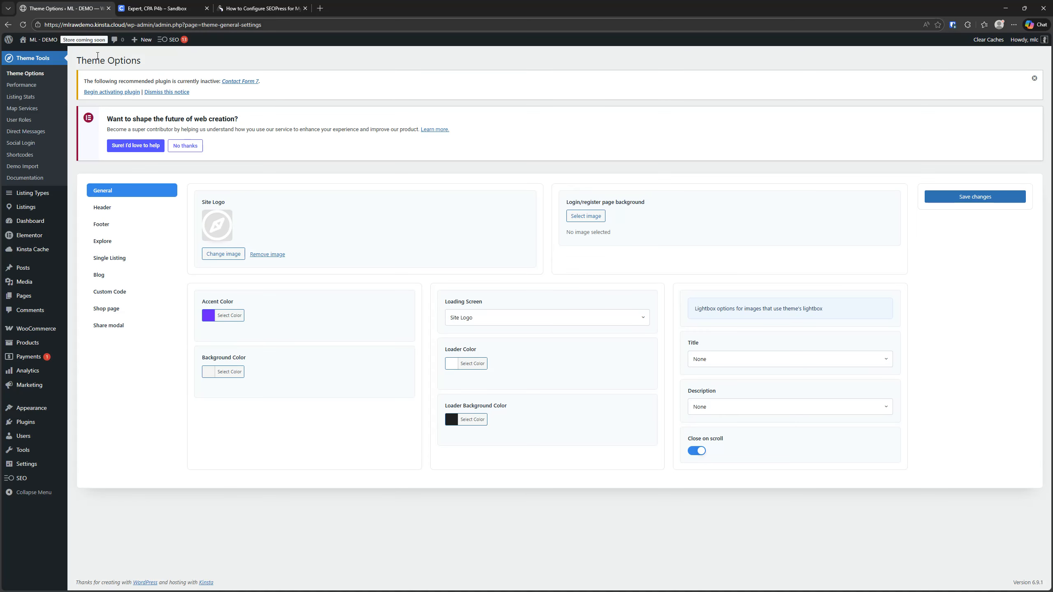
left_click(117, 263)
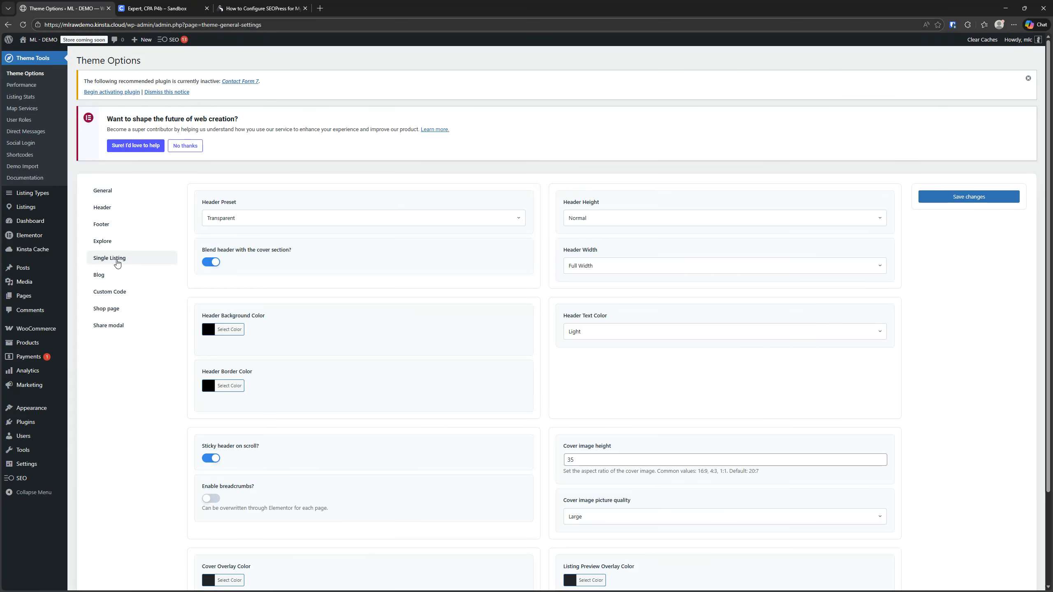
left_click(117, 263)
scroll(313, 300, "down", 2)
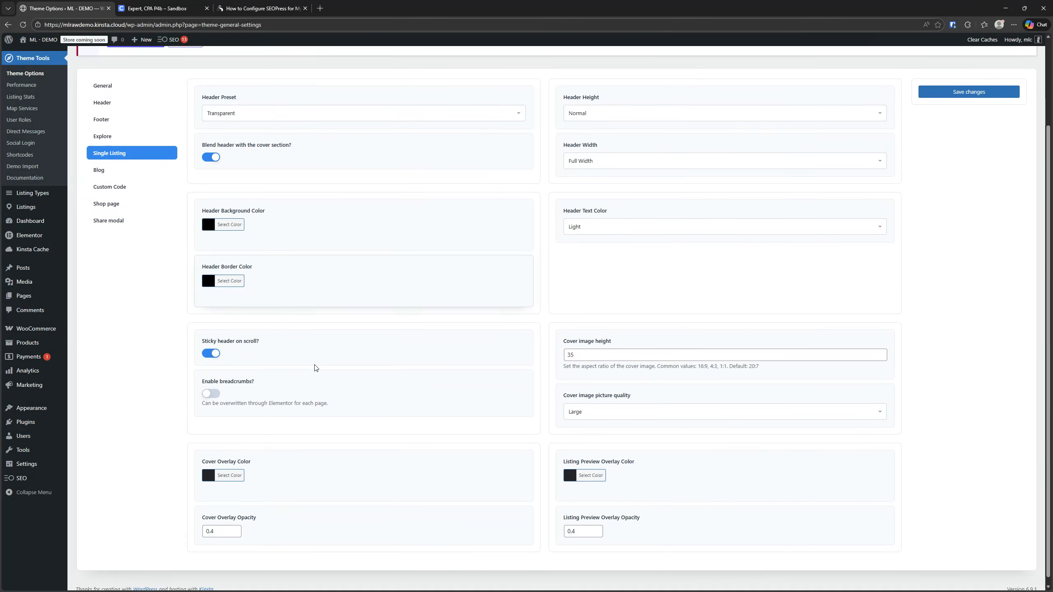
Step: Enable breadcrumbs and disable the sticky header on scroll for single listings, and save the changes
left_click(243, 381)
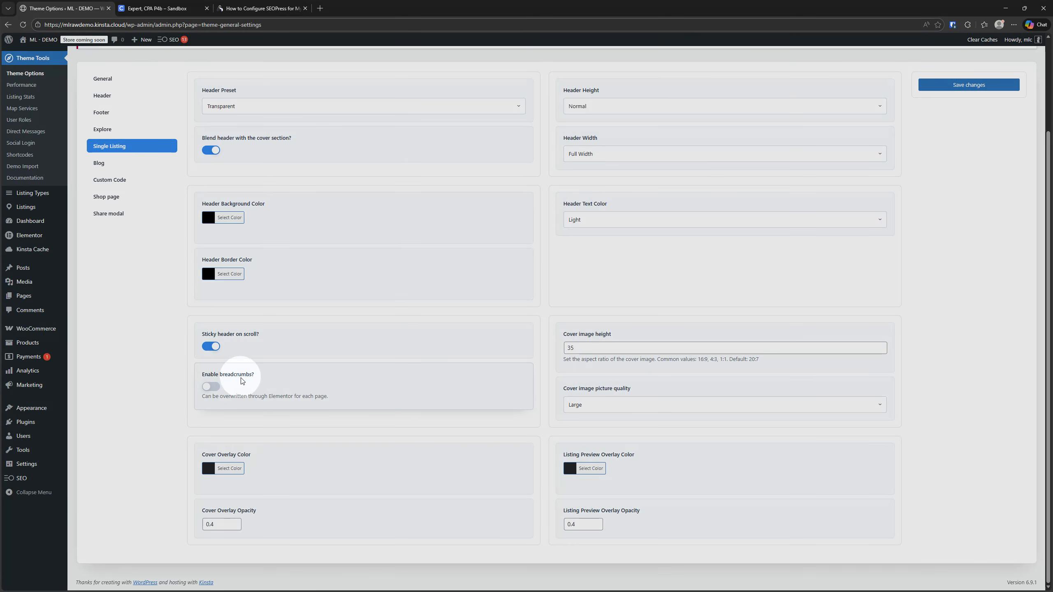
left_click(215, 389)
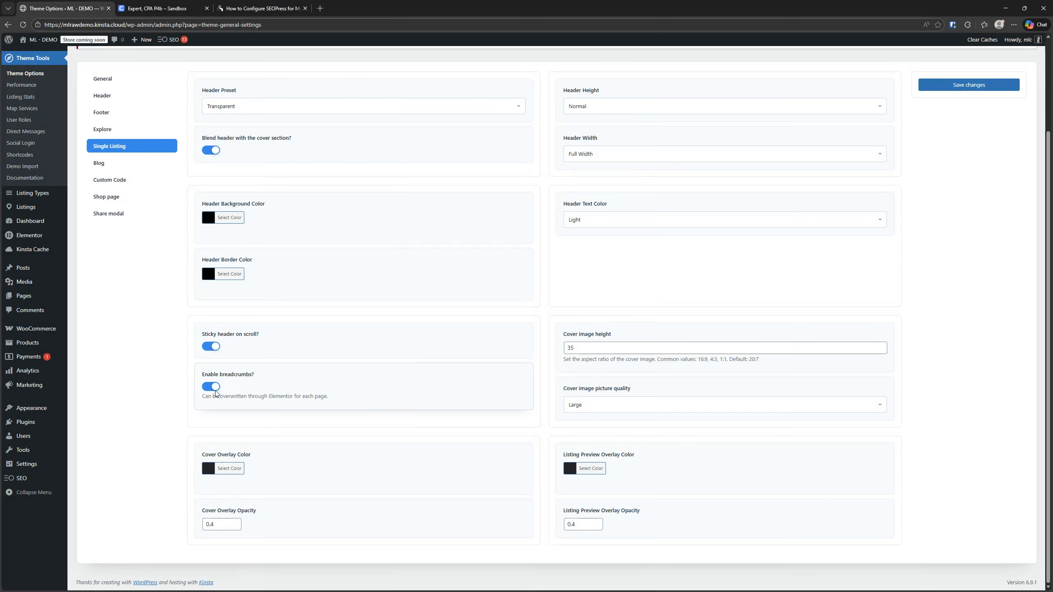
left_click(215, 348)
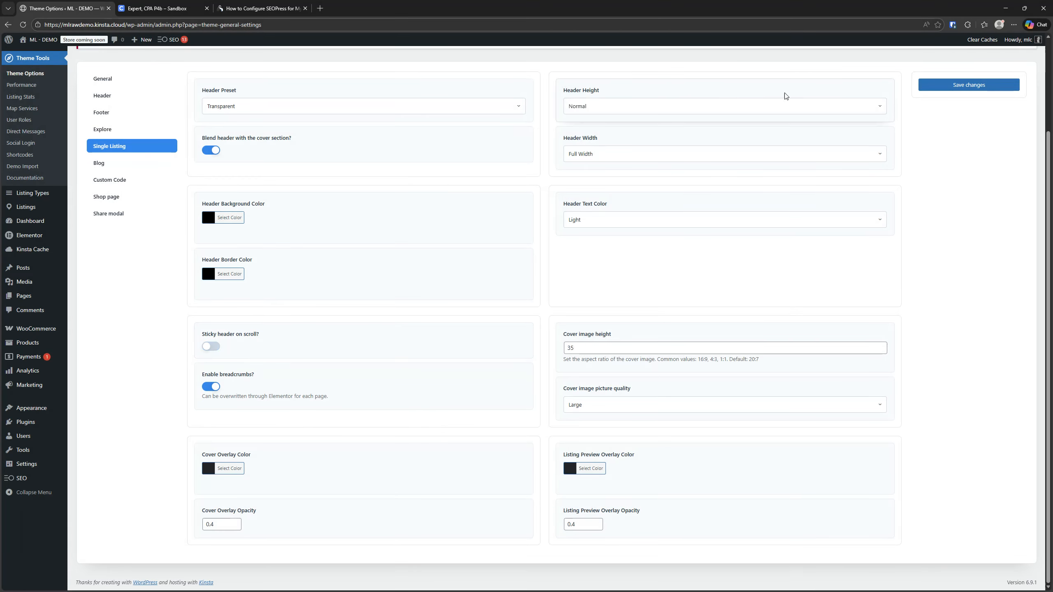
left_click(968, 85)
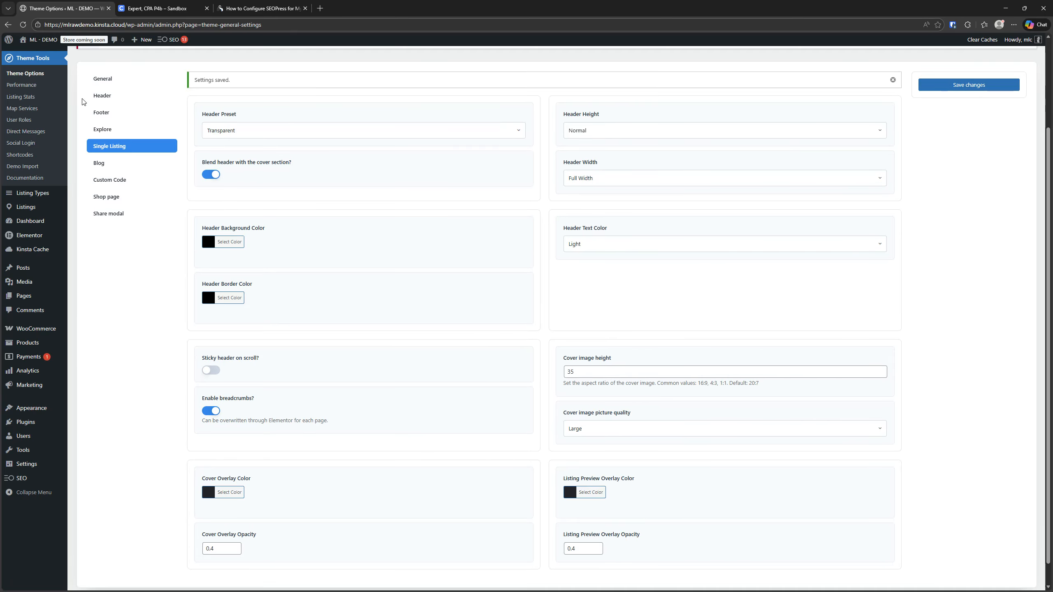
Step: Open the ML - DEMO front end in a new tab and open the Liman Restaurant listing
left_click(158, 5)
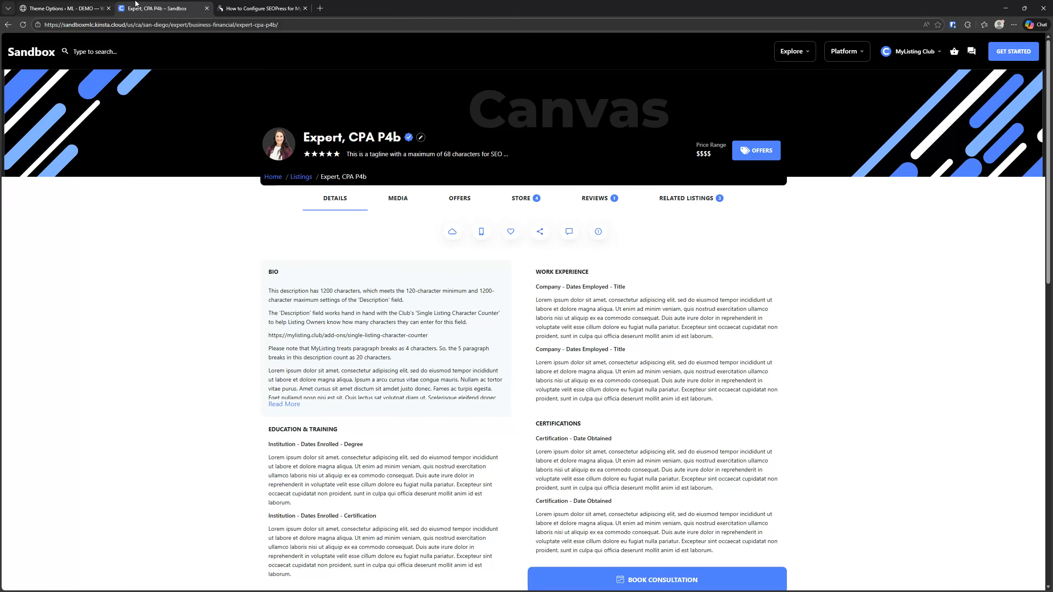
left_click(95, 4)
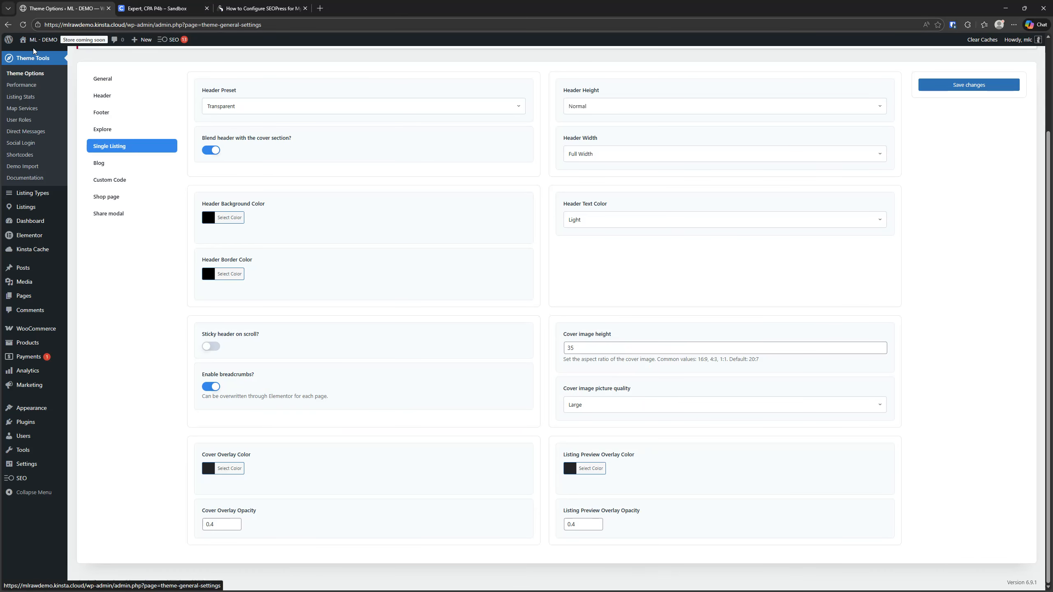
right_click(33, 58)
left_click(62, 62)
left_click(161, 8)
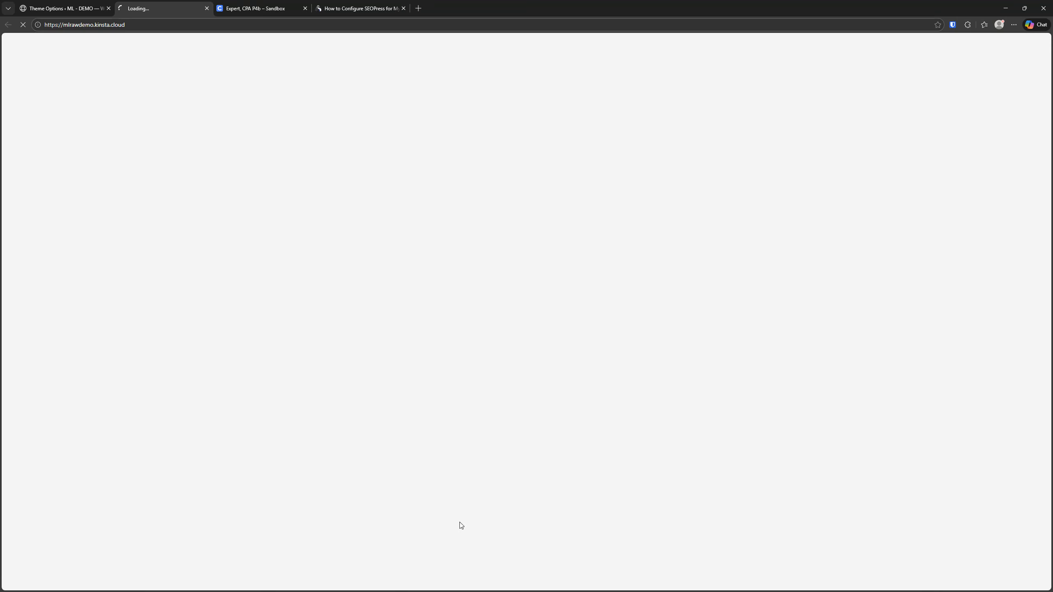
scroll(541, 395, "down", 15)
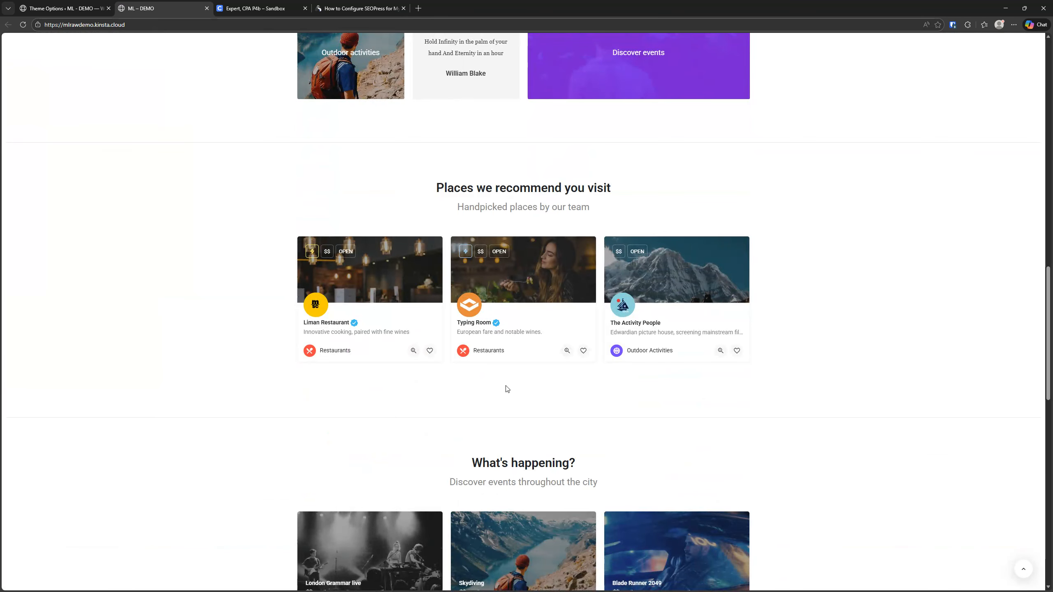
left_click(400, 266)
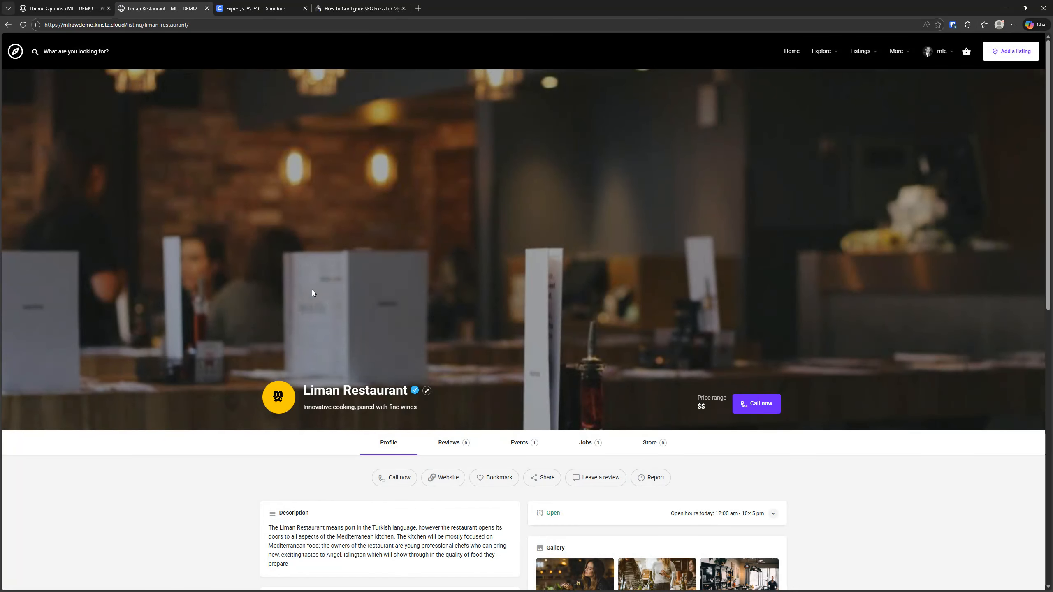
Step: Examine the Liman Restaurant listing page for breadcrumbs around the header and cover section
scroll(312, 291, "down", 10)
scroll(245, 267, "up", 10)
key("ctrl")
key("ctrl")
left_click(252, 451)
scroll(288, 372, "down", 10)
scroll(287, 371, "up", 10)
Step: Enable the sticky header on scroll, disable blending the header with the cover section, and save the Single Listing settings
left_click(89, 6)
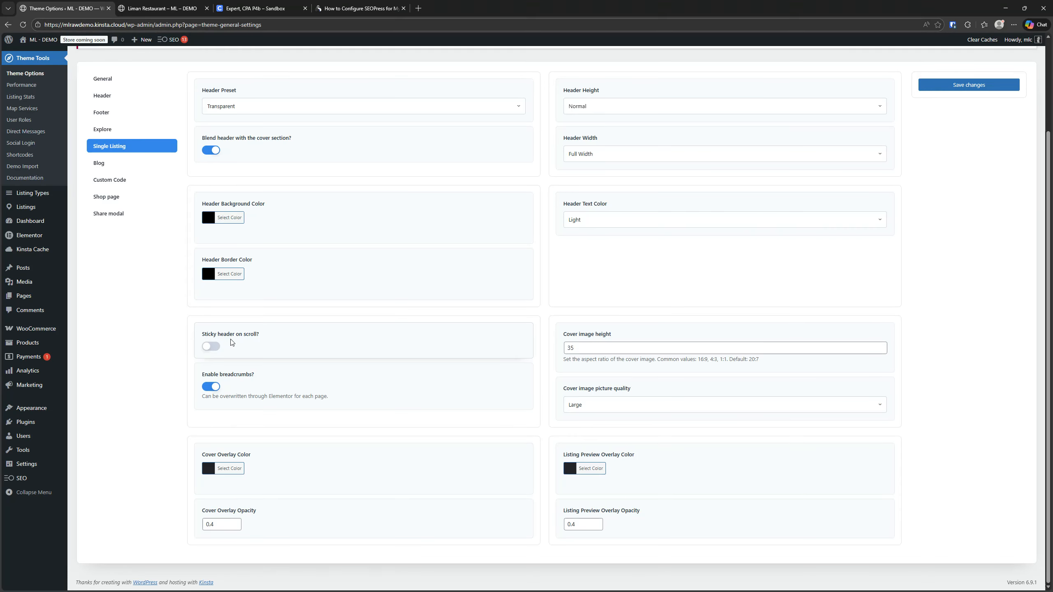
left_click(211, 349)
scroll(240, 334, "up", 1)
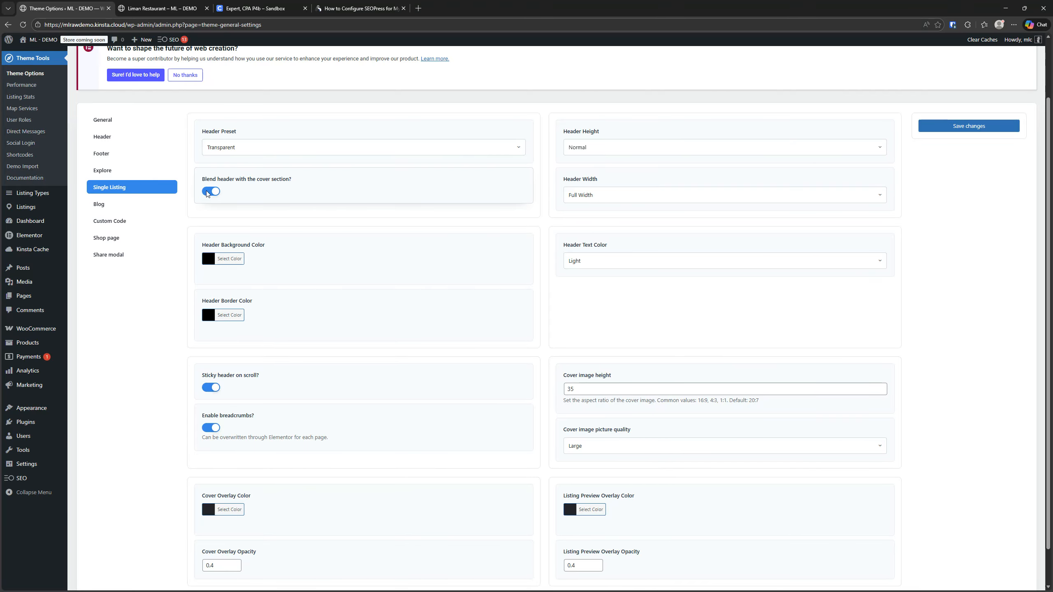
key("ctrl")
key("ctrl")
left_click(209, 192)
left_click(966, 127)
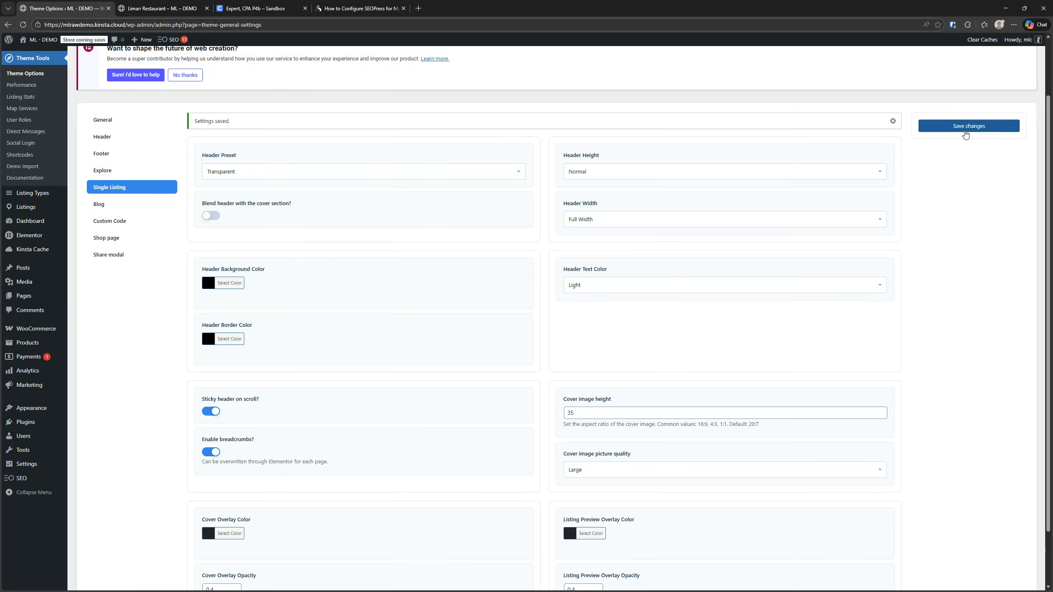
Step: Reload the Liman Restaurant listing, examine its theme breadcrumbs, and compare them with the breadcrumbs on the Sandbox expert listing
left_click(162, 9)
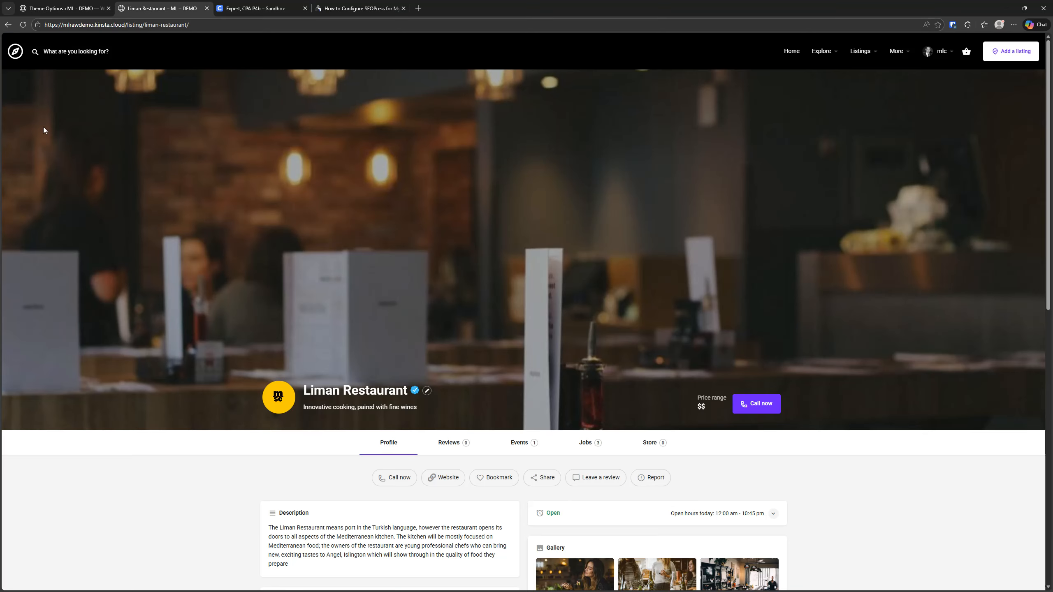
left_click(24, 30)
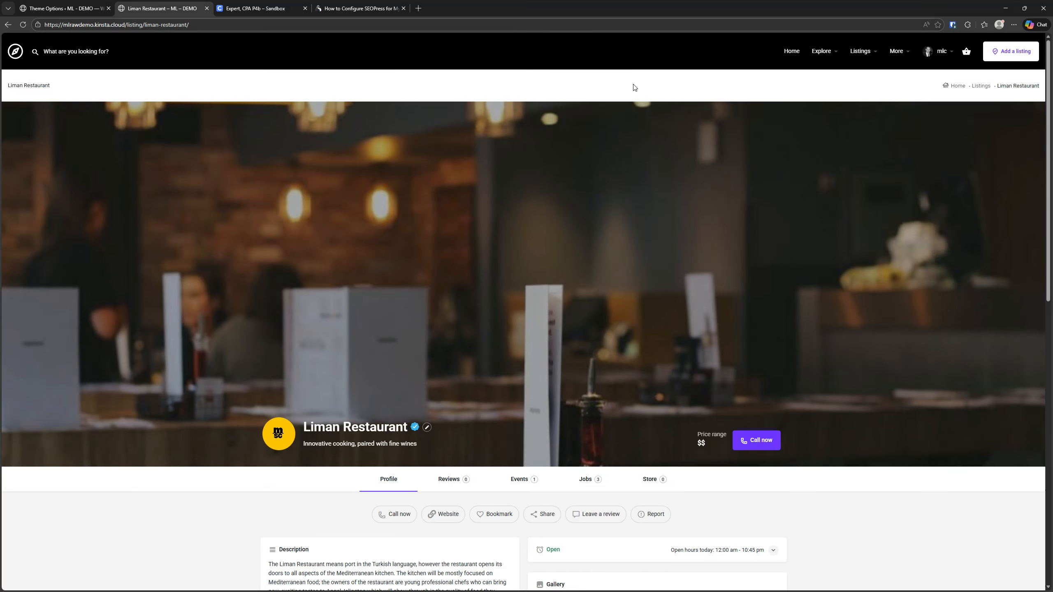
key("ctrl")
key("ctrl")
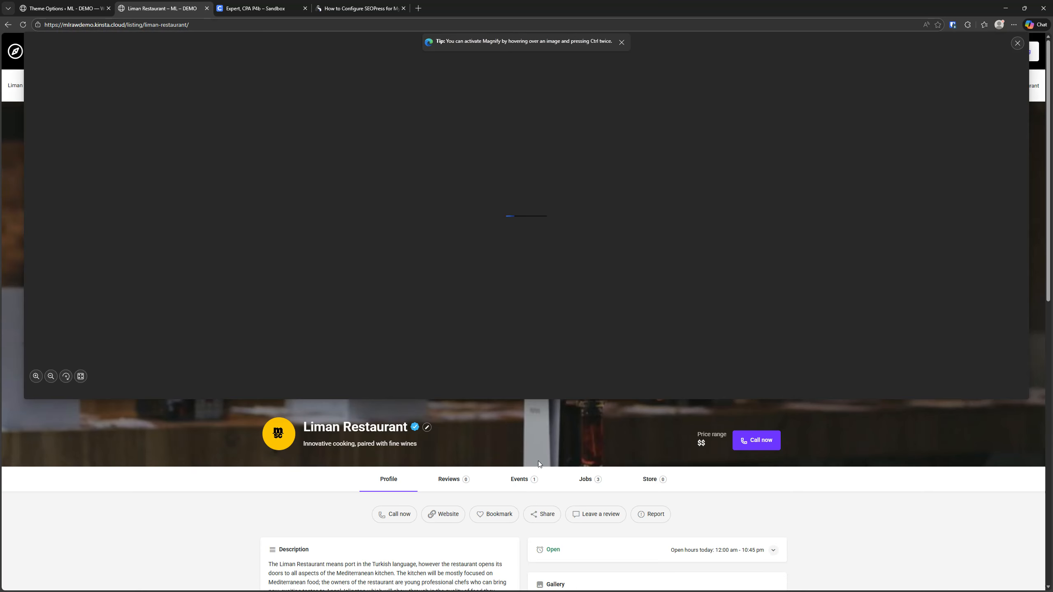
left_click(122, 501)
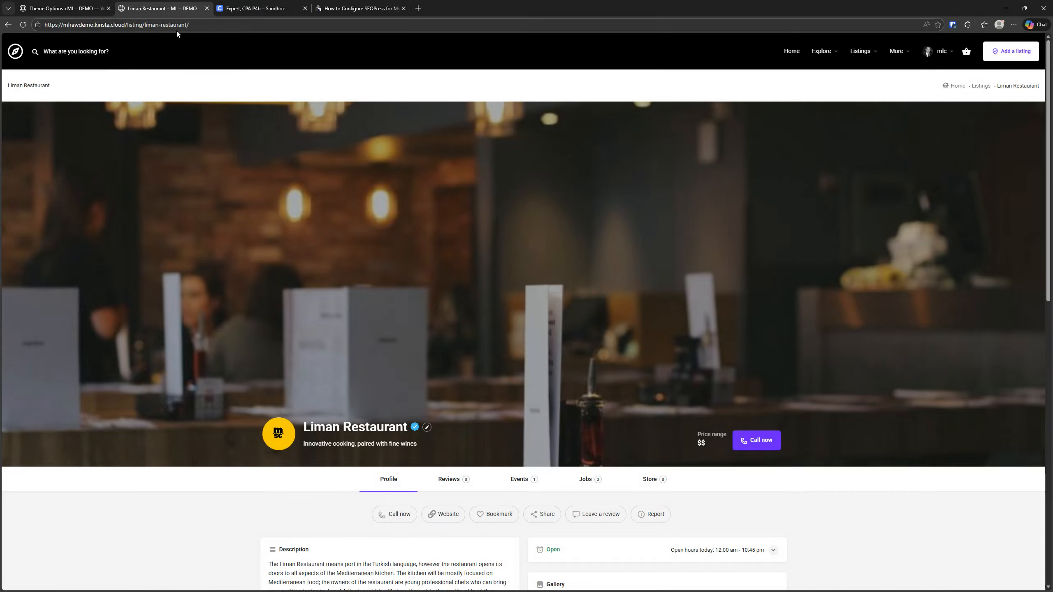
left_click(247, 5)
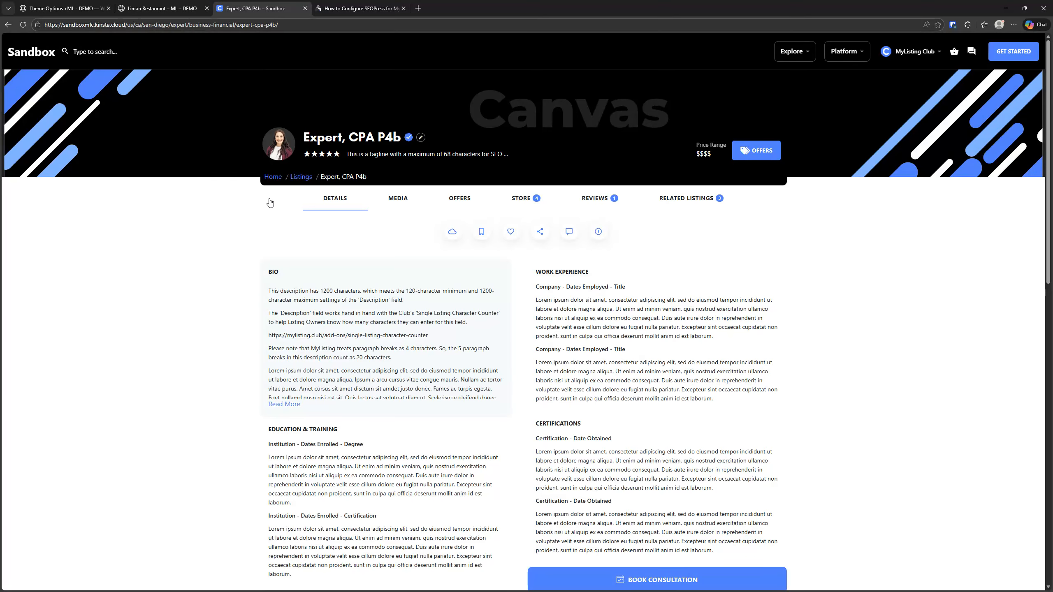
Step: Review the SEOPress guide's section on HTML breadcrumbs and compare the breadcrumbs on the Sandbox expert listing and the Liman Restaurant listing
key("ctrl")
key("ctrl")
left_click(322, 9)
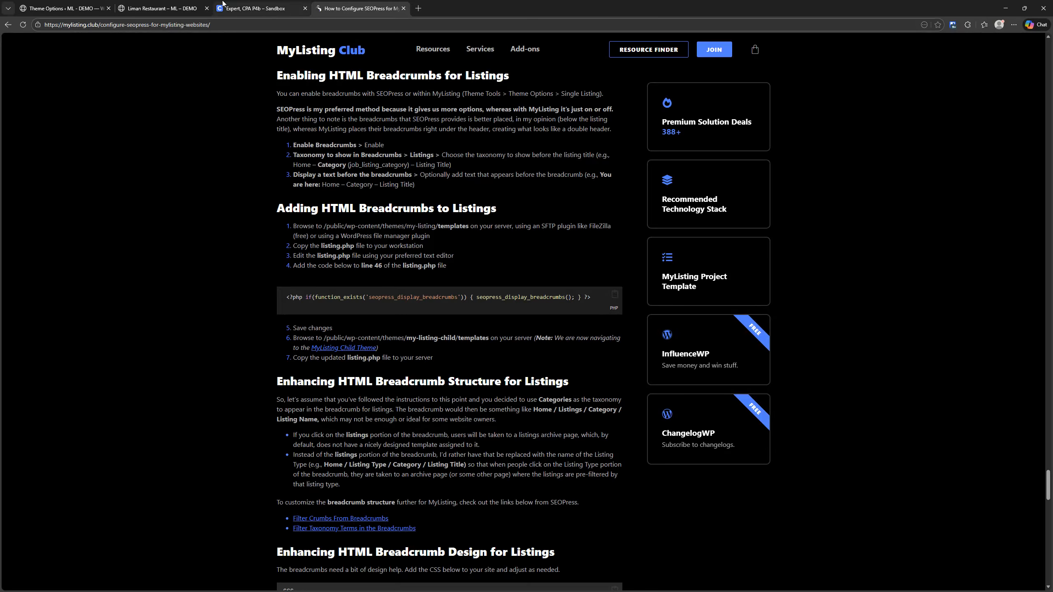
left_click(195, 9)
left_click(255, 11)
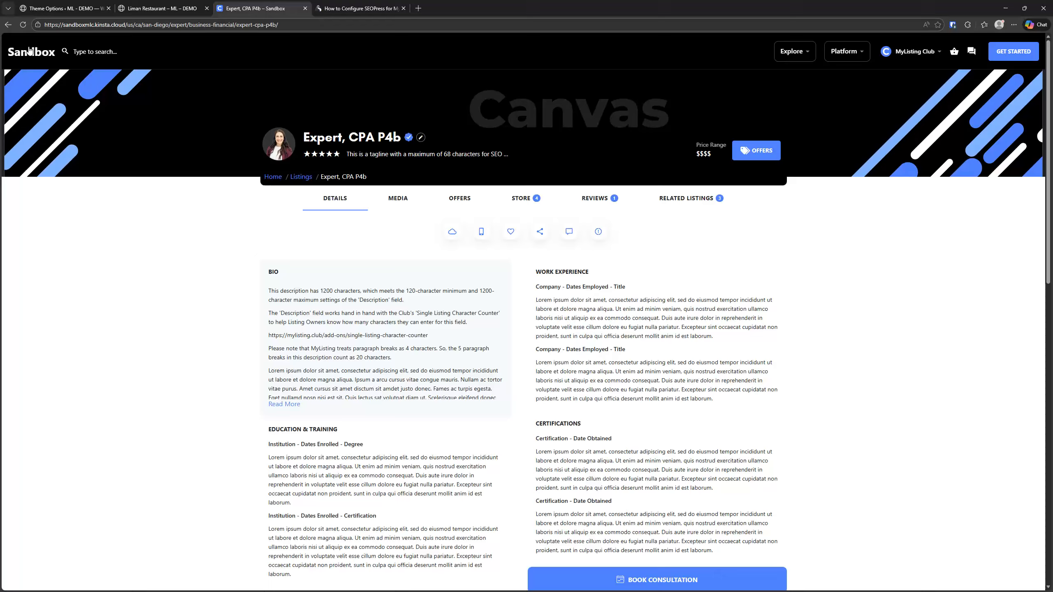
left_click(56, 9)
left_click(239, 10)
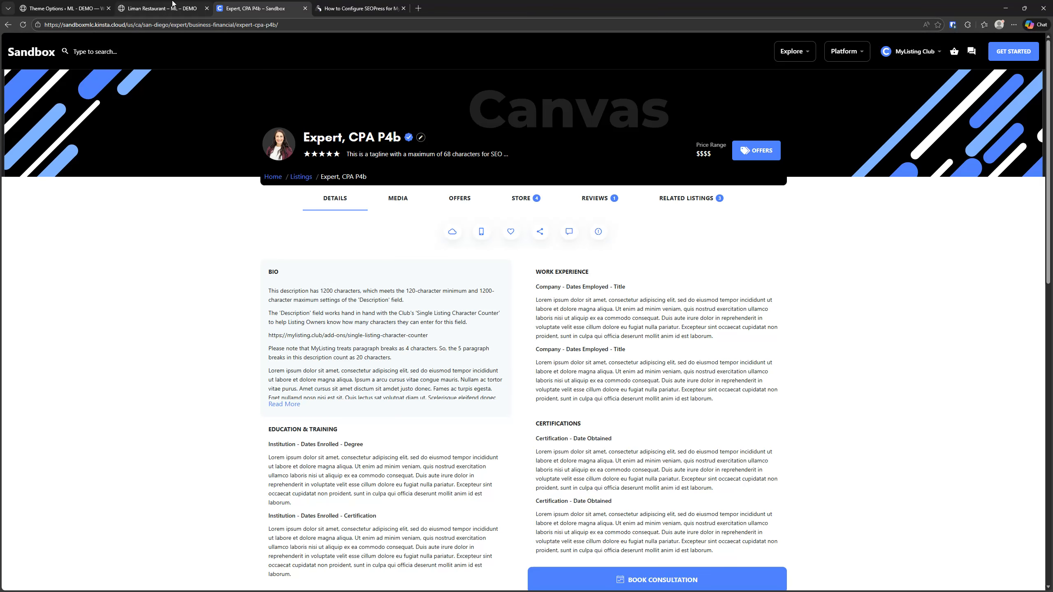
mouse_move(166, 5)
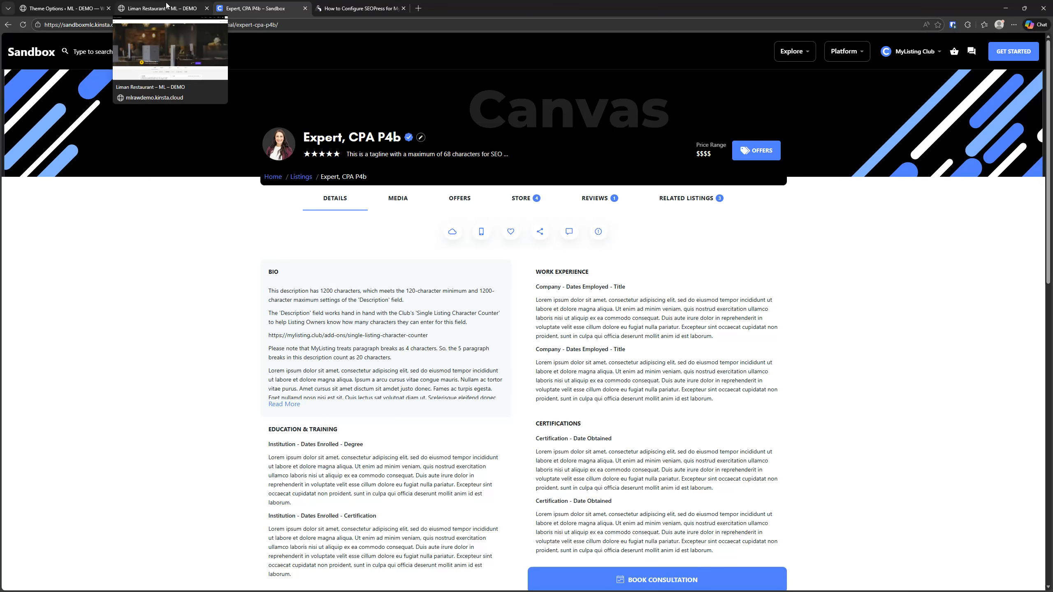
left_click(167, 4)
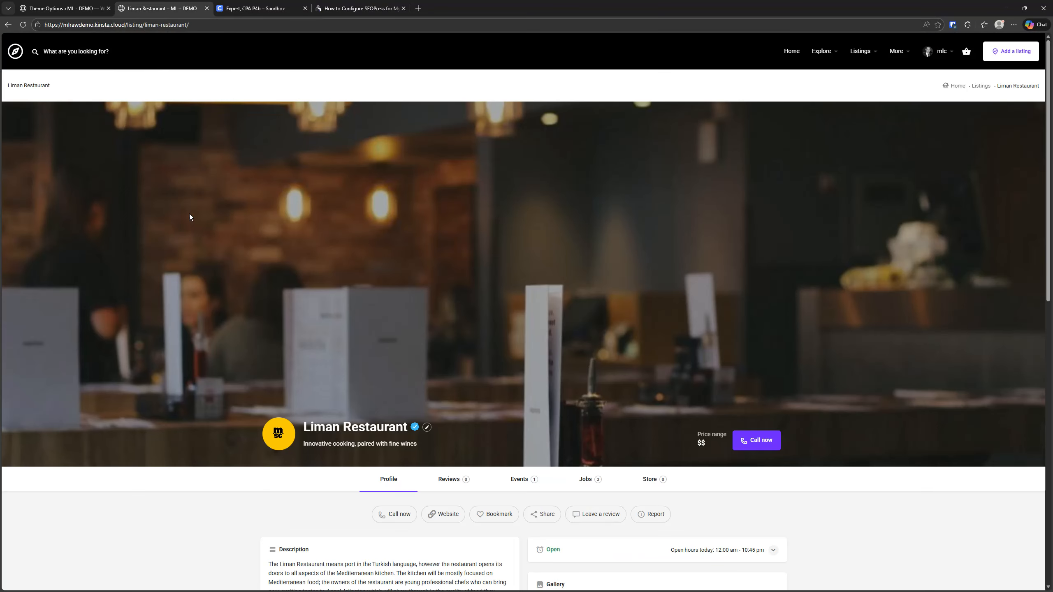
Step: Enable blending the header with the cover section, disable the theme breadcrumbs, save the Single Listing settings, and check the Liman Restaurant listing
left_click(19, 4)
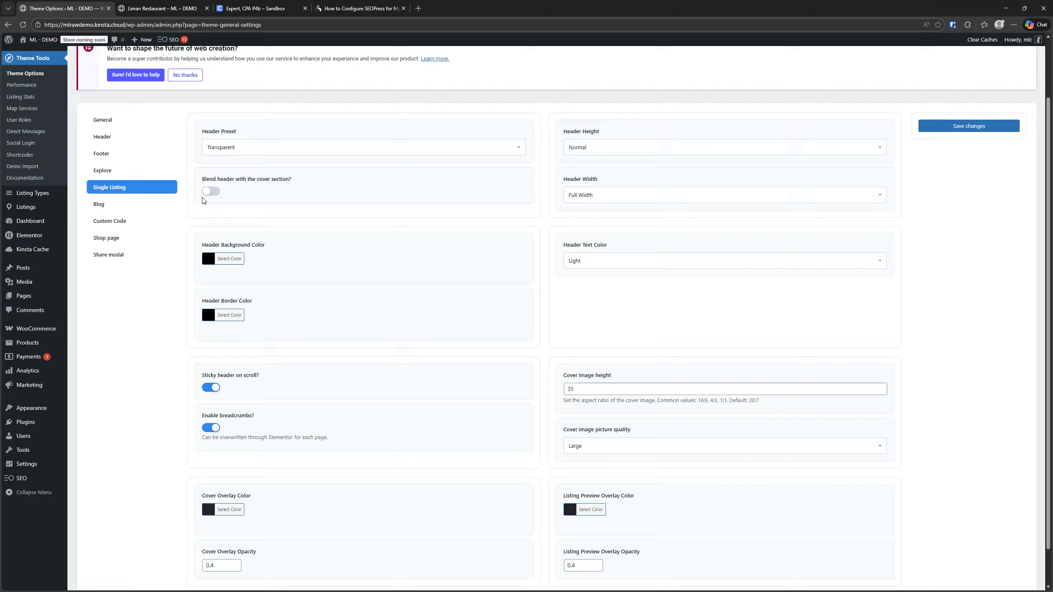
left_click(211, 191)
scroll(220, 486, "down", 1)
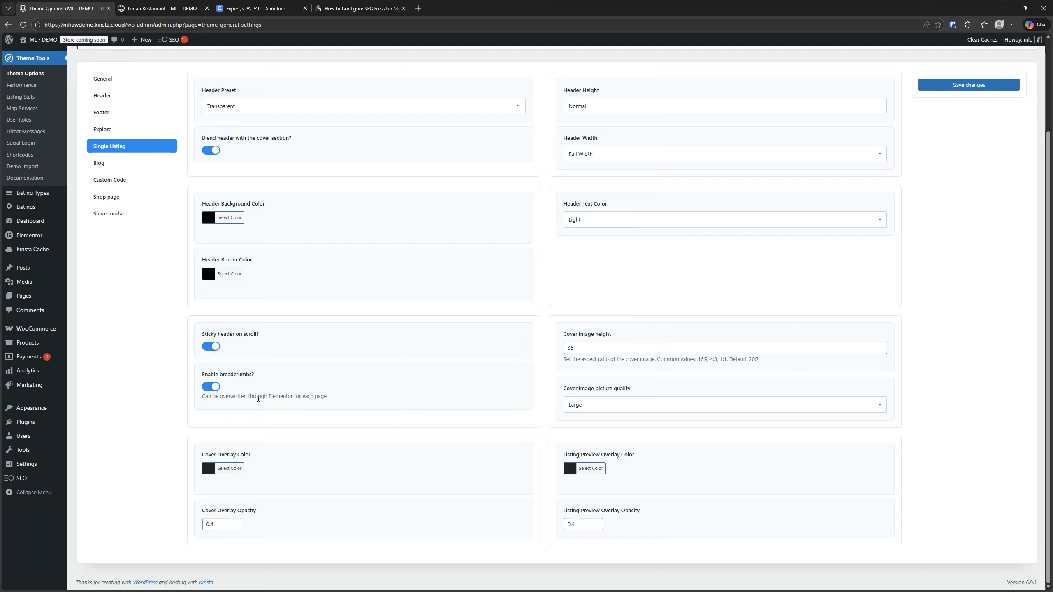
left_click(212, 387)
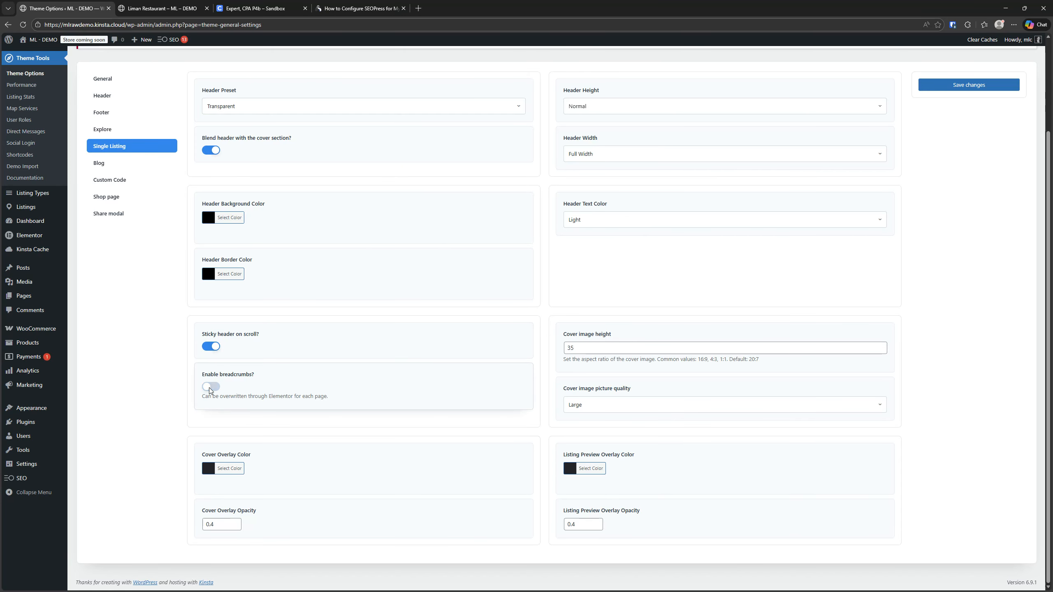
left_click(978, 88)
left_click(205, 4)
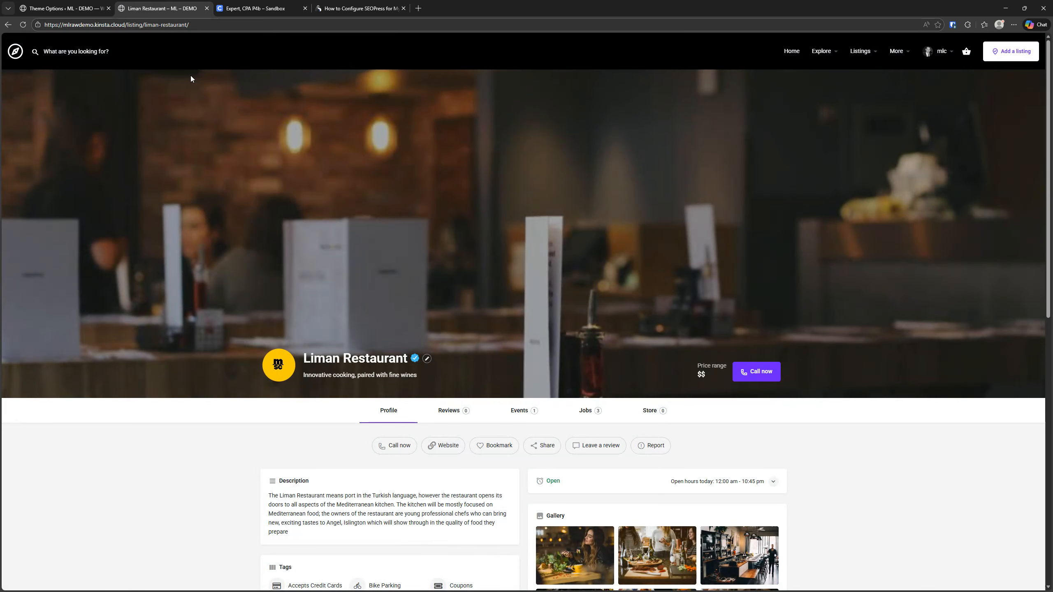
Step: Enable the Breadcrumbs feature in the SEOPress PRO settings of the ML - DEMO site
left_click(60, 4)
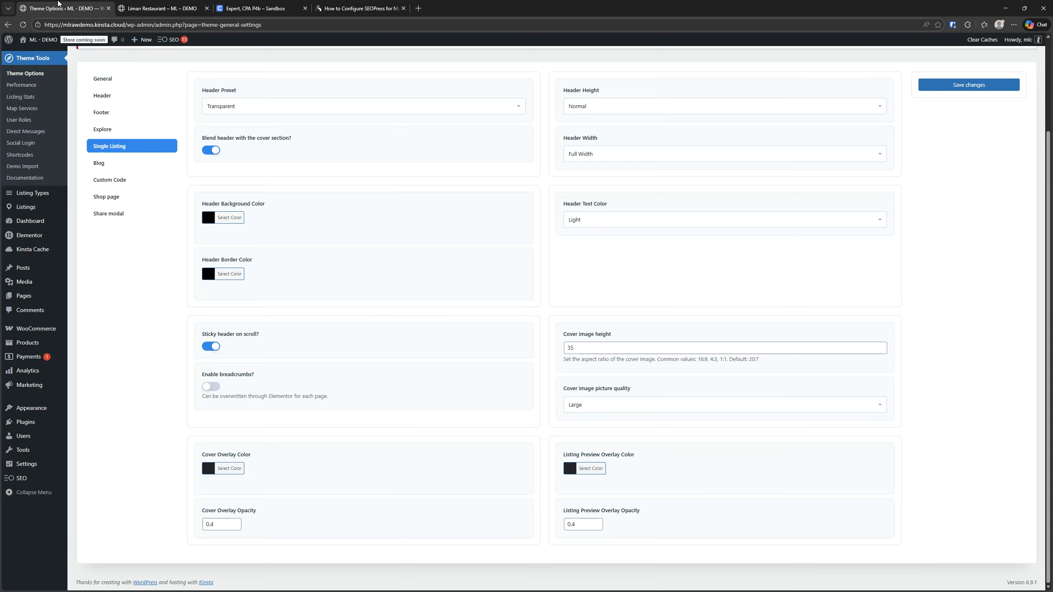
mouse_move(27, 481)
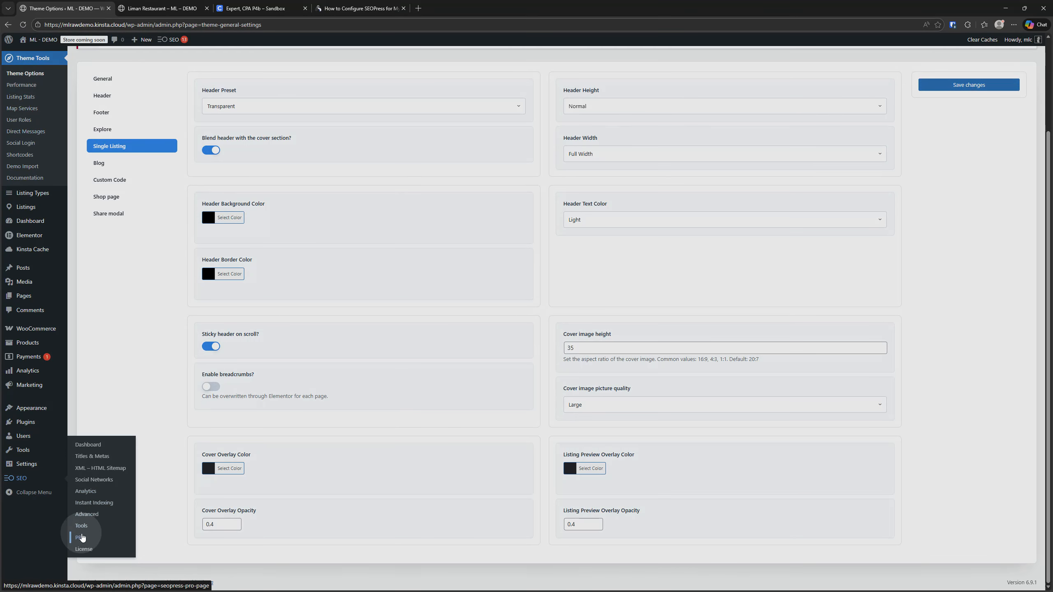
left_click(82, 537)
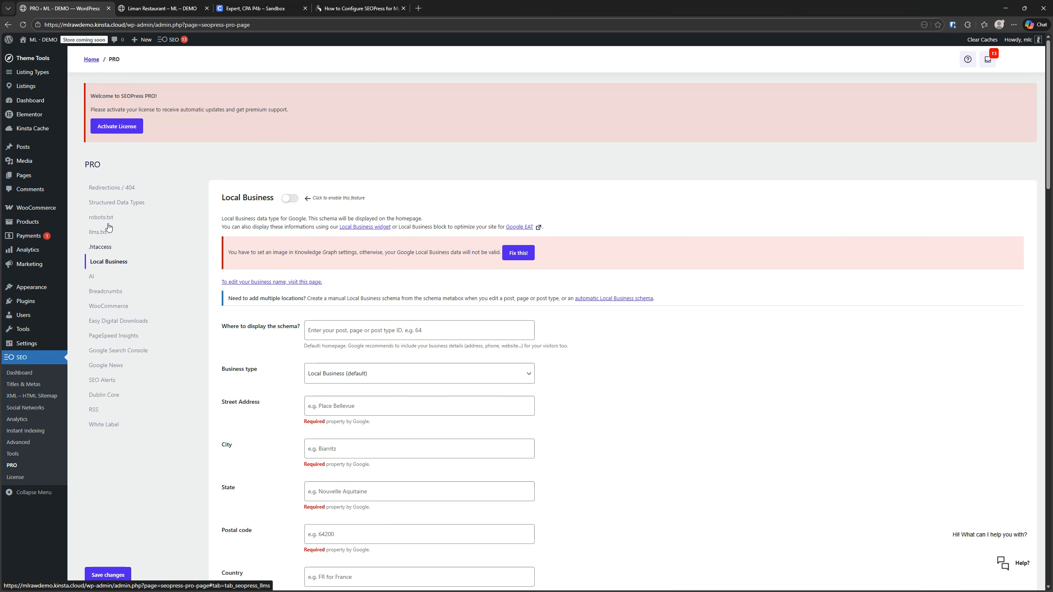
left_click(106, 291)
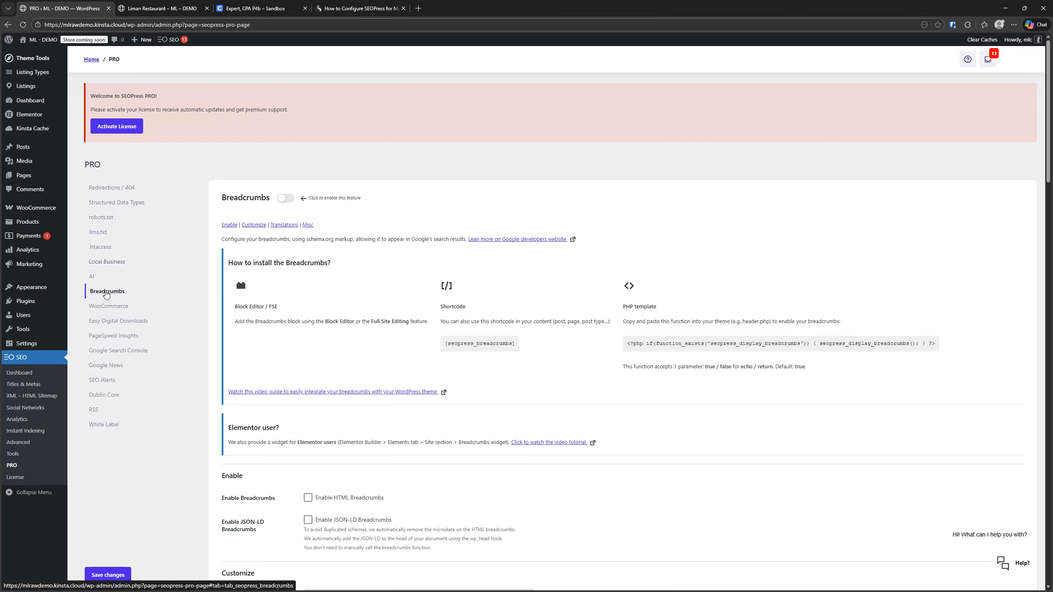
left_click(286, 199)
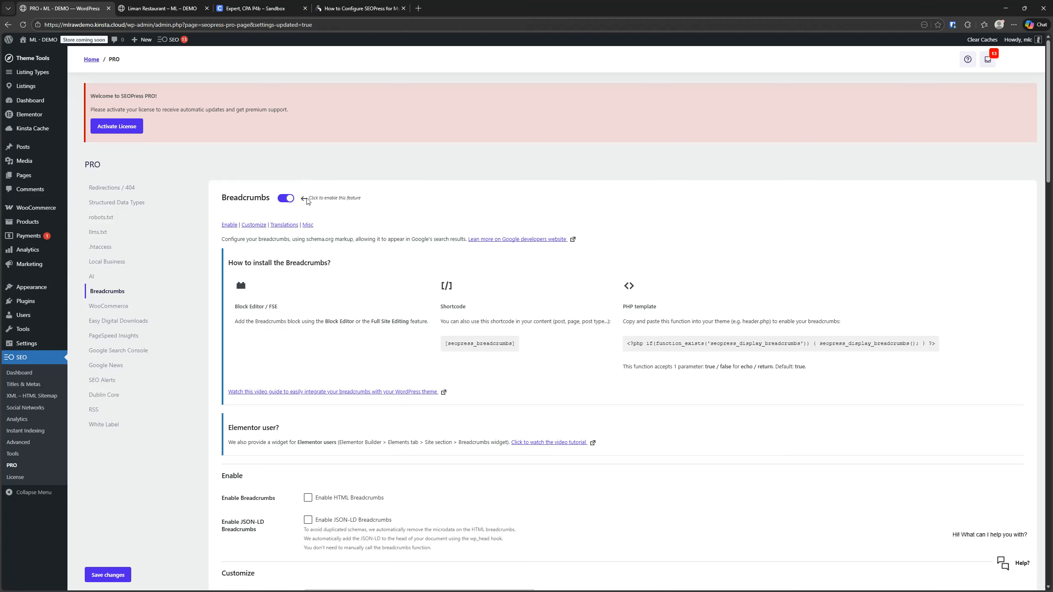
Step: Enable HTML and JSON-LD breadcrumbs, set the breadcrumbs separator to "/", and save the changes
scroll(353, 199, "down", 5)
scroll(355, 198, "down", 1)
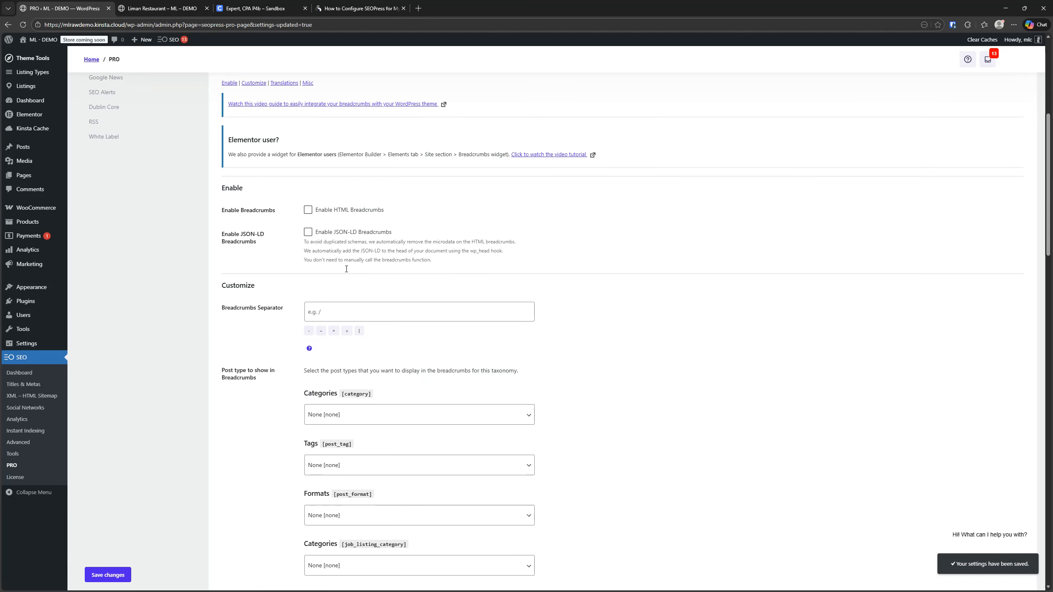
left_click(308, 212)
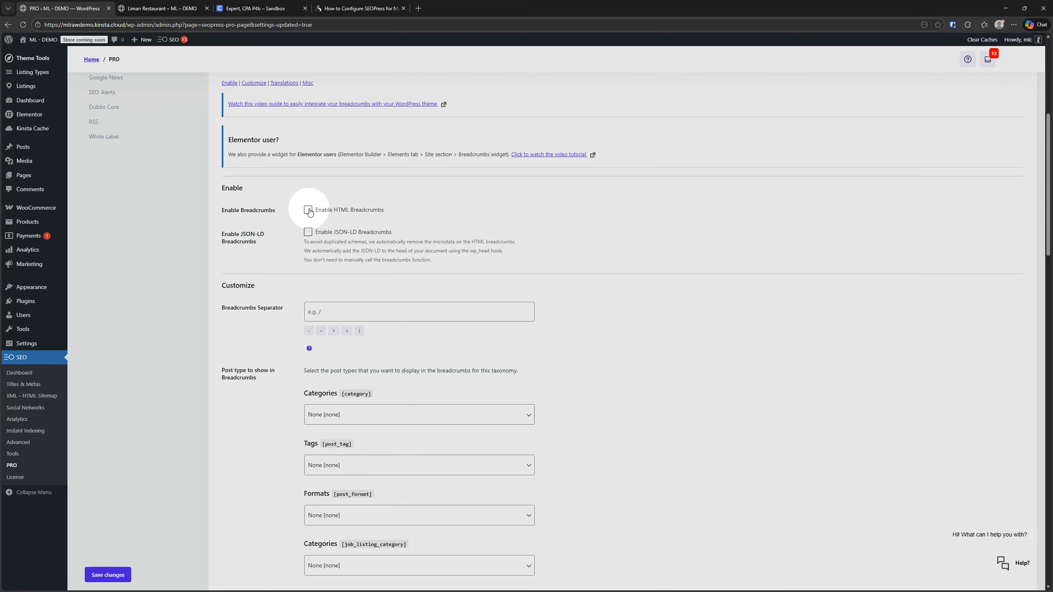
left_click(308, 210)
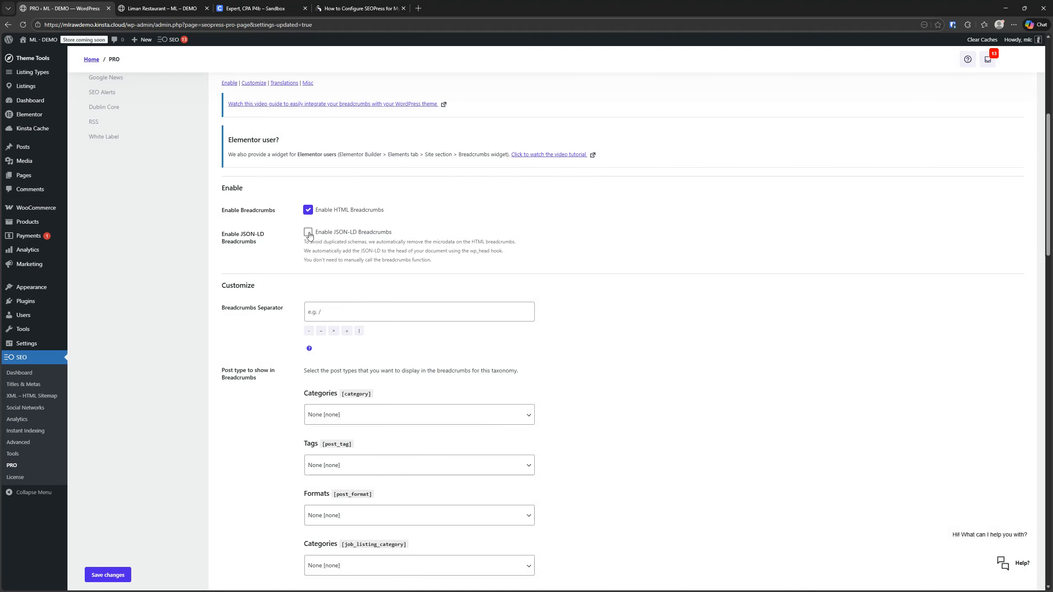
left_click(308, 233)
left_click(341, 312)
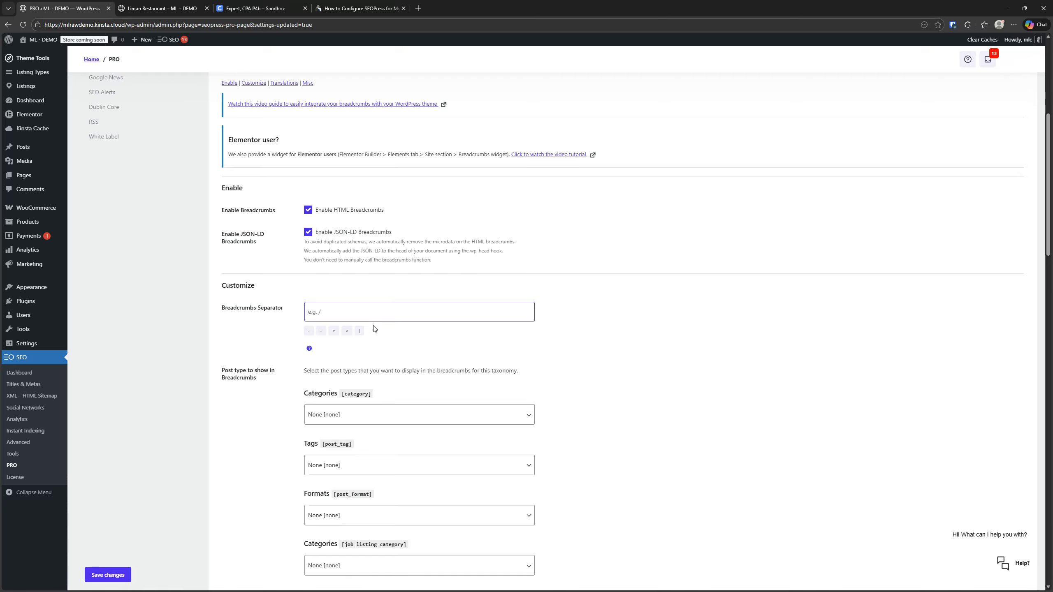
type("/")
left_click(118, 575)
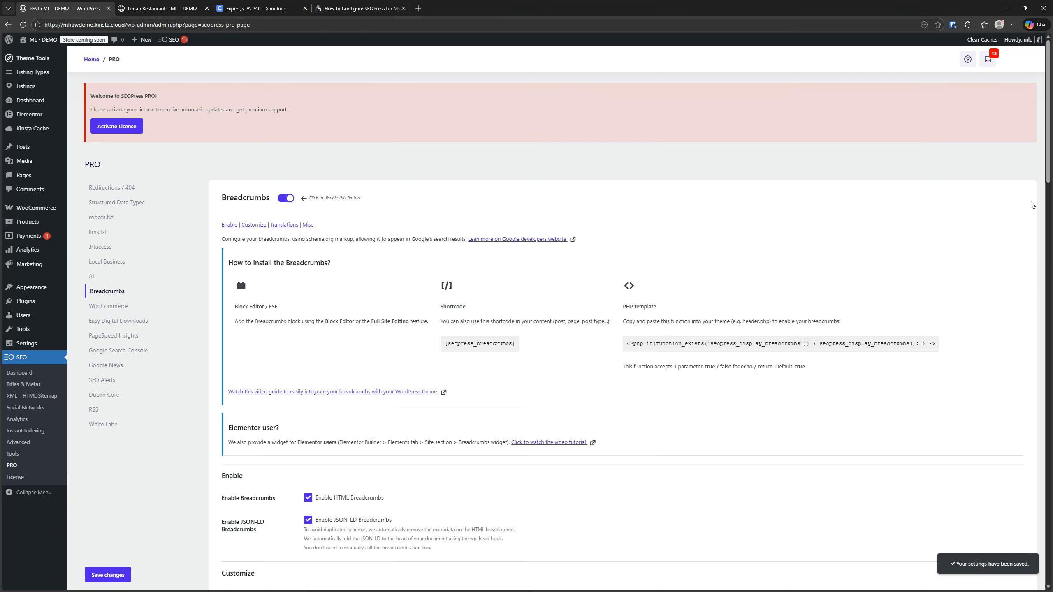
Step: Read the guide's instructions for adding HTML breadcrumbs to listings through the theme's listing.php file
left_click(396, 5)
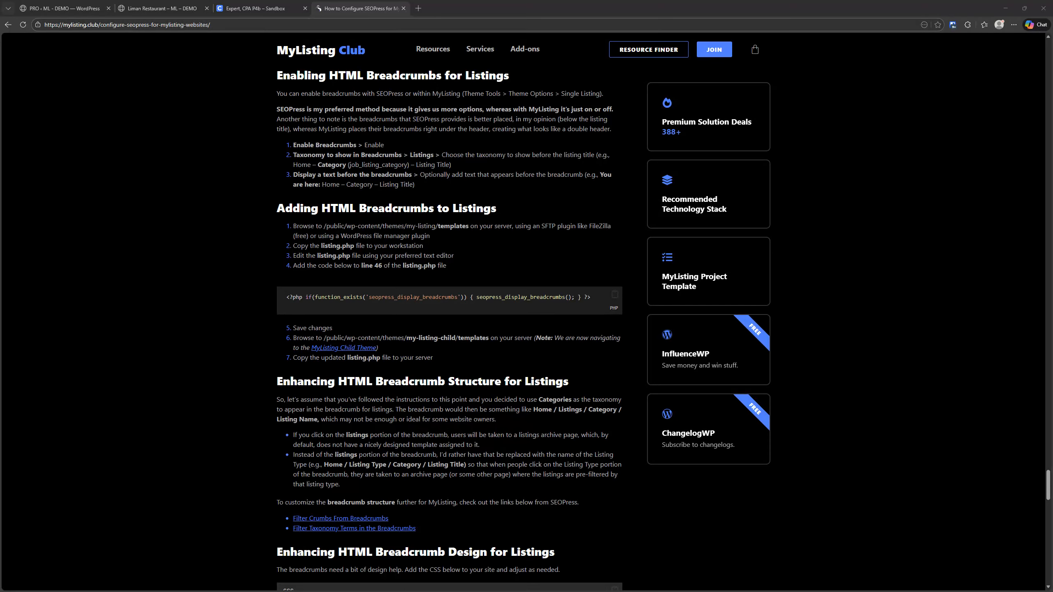
left_click_drag(1052, 114, 675, 147)
double_click(743, 146)
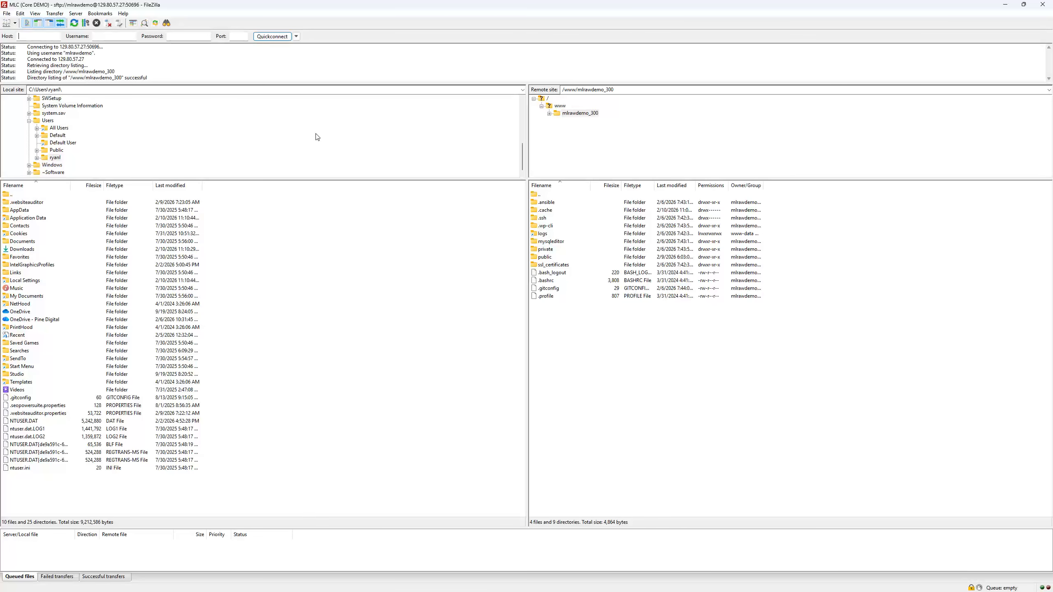
Step: In FileZilla, browse the remote site to the public/wp-content/themes/my-listing/templates folder
double_click(541, 258)
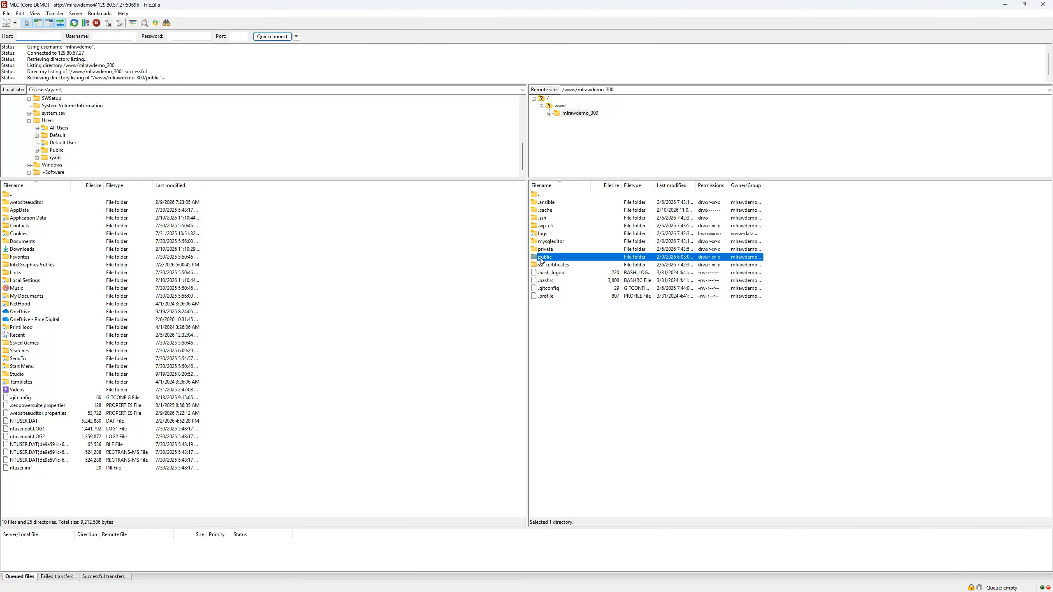
double_click(555, 211)
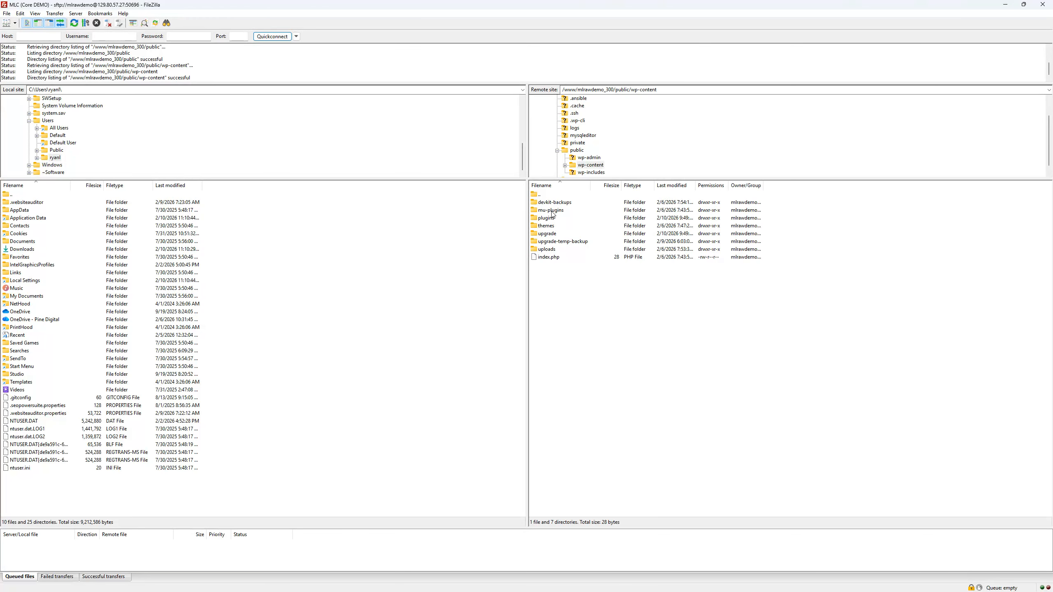
double_click(555, 227)
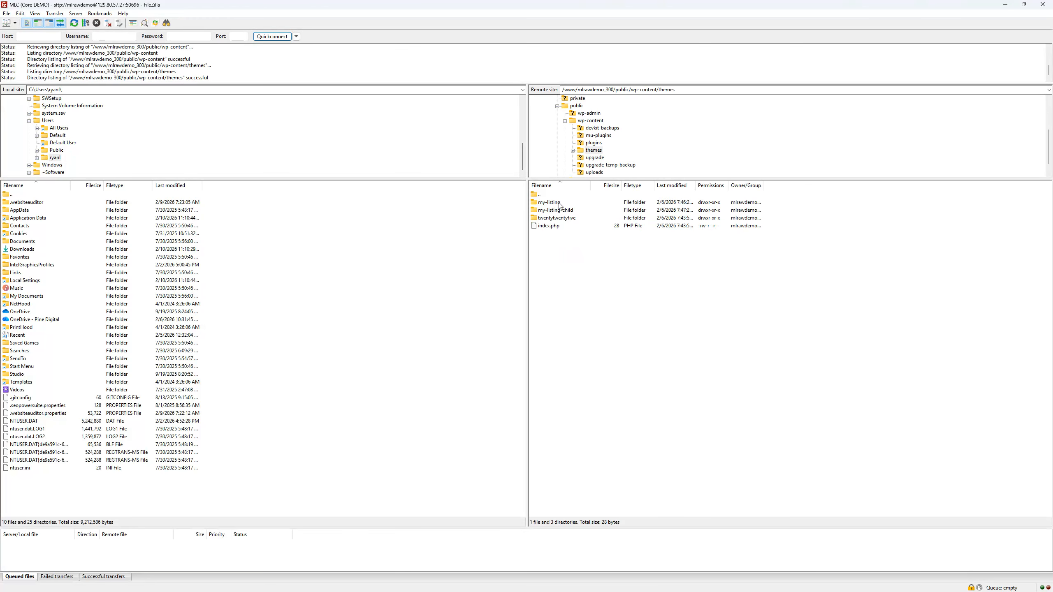
double_click(549, 202)
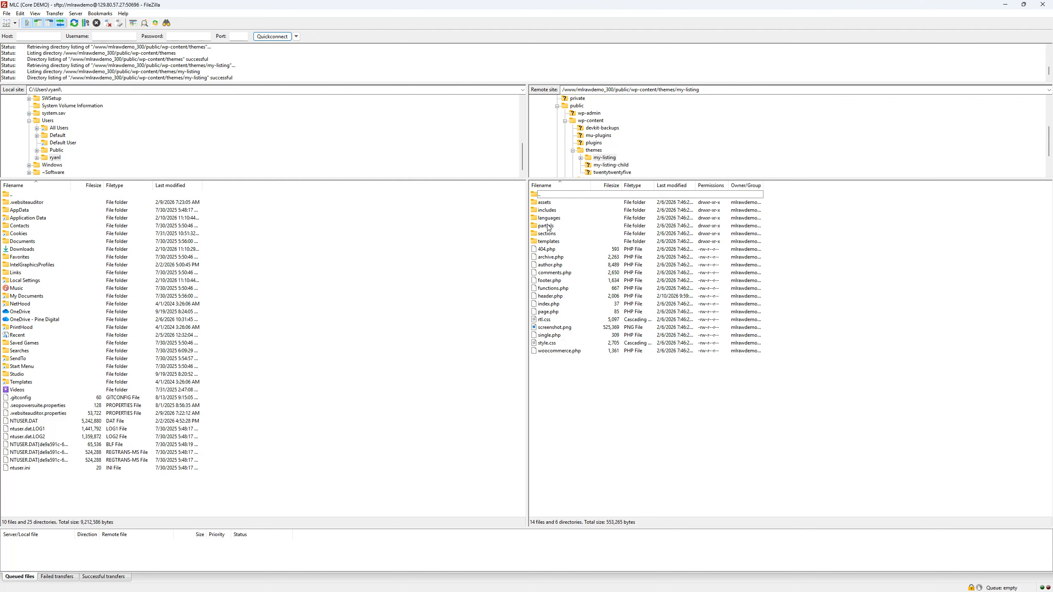
left_click(550, 244)
double_click(548, 241)
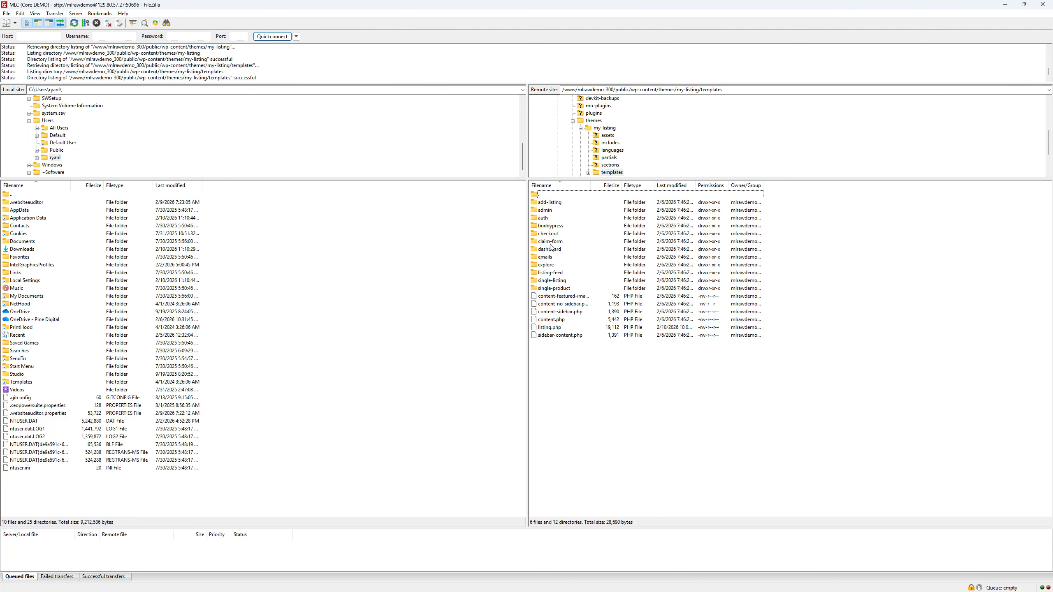
Step: Download listing.php from the remote templates folder to the local Downloads folder
left_click(554, 329)
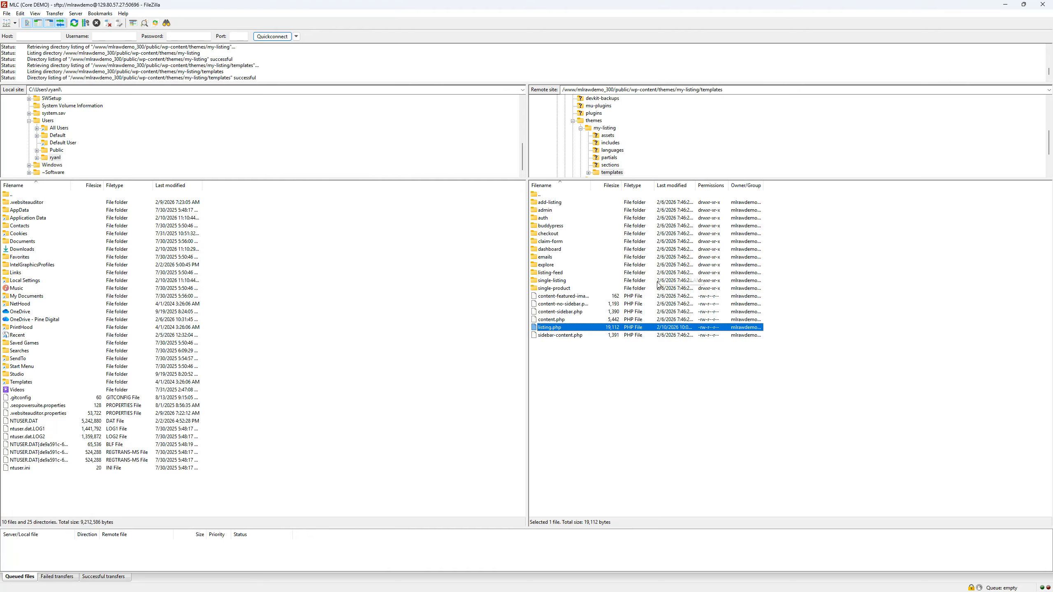
double_click(18, 250)
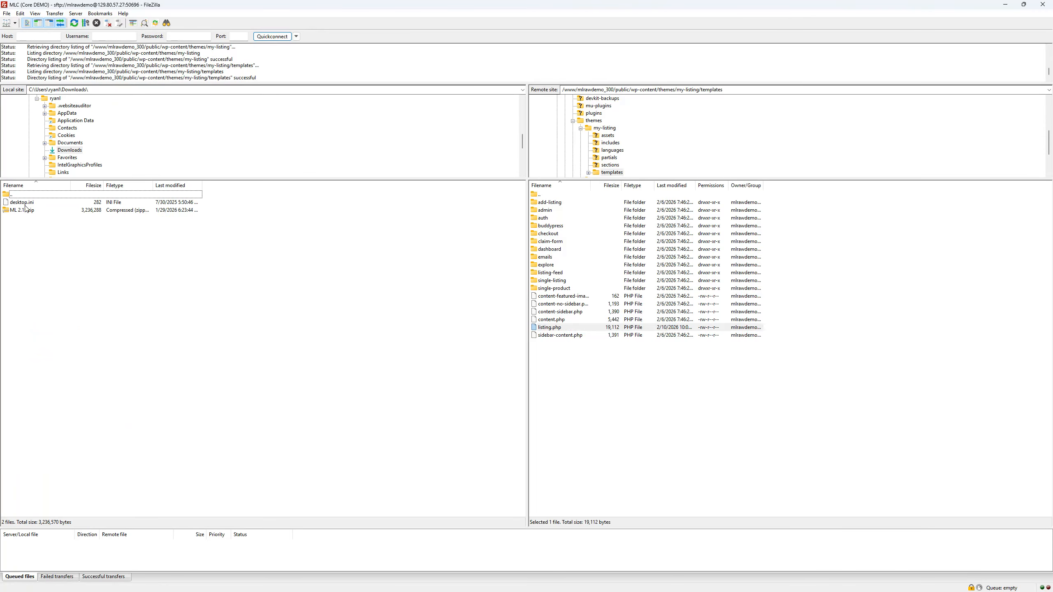
left_click_drag(536, 327, 146, 316)
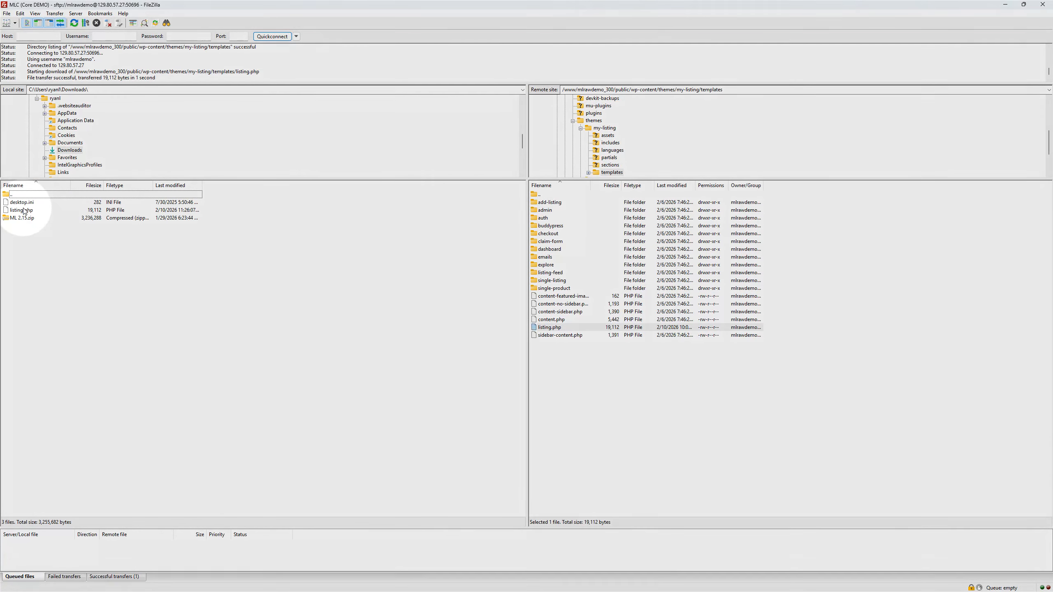
Step: Try to open the downloaded listing.php for editing from the local Downloads folder
left_click(22, 210)
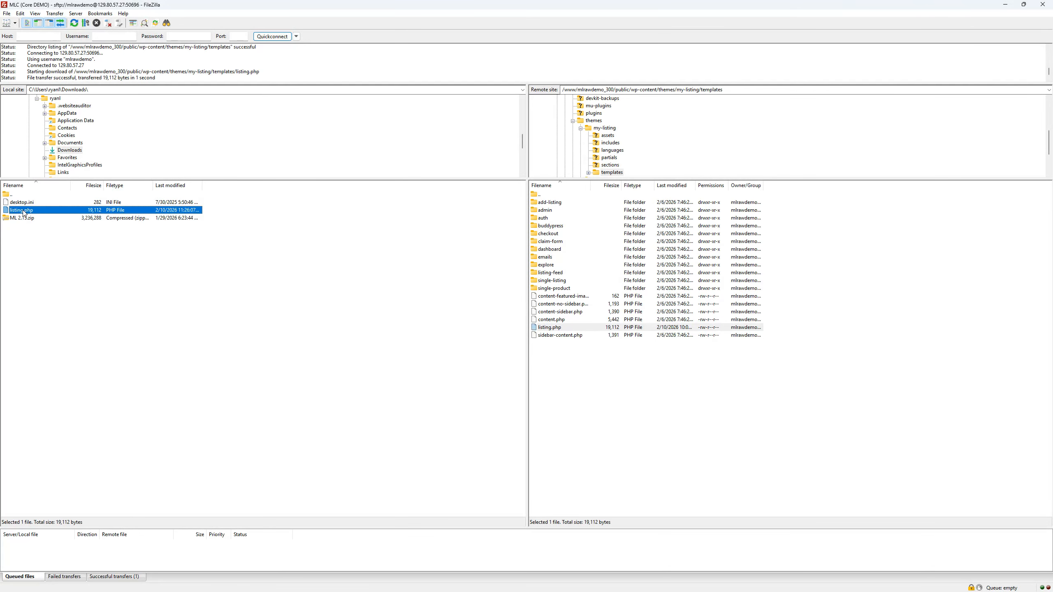
right_click(23, 213)
left_click(54, 248)
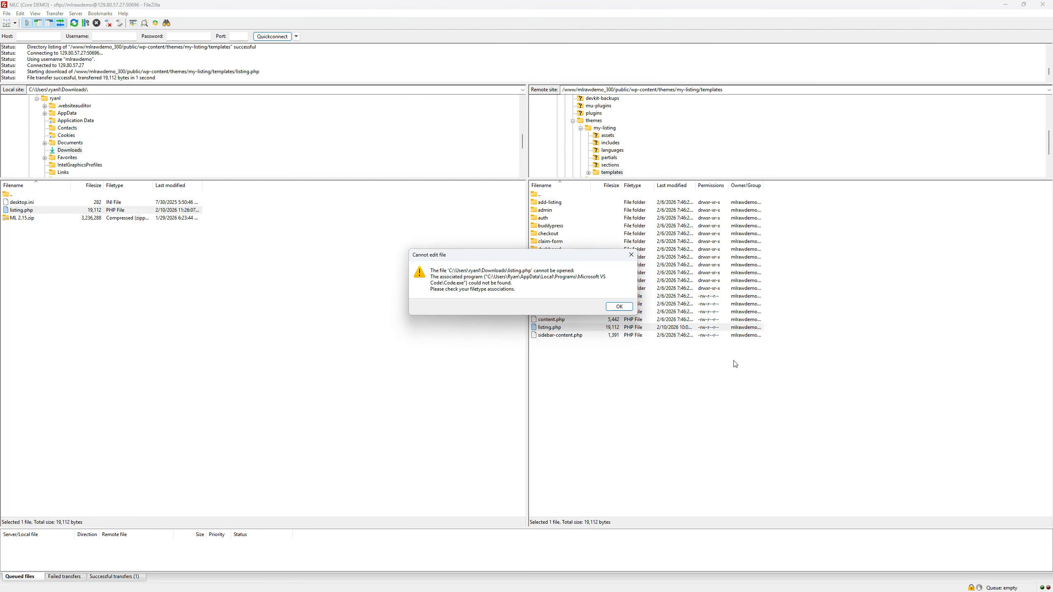
left_click(619, 306)
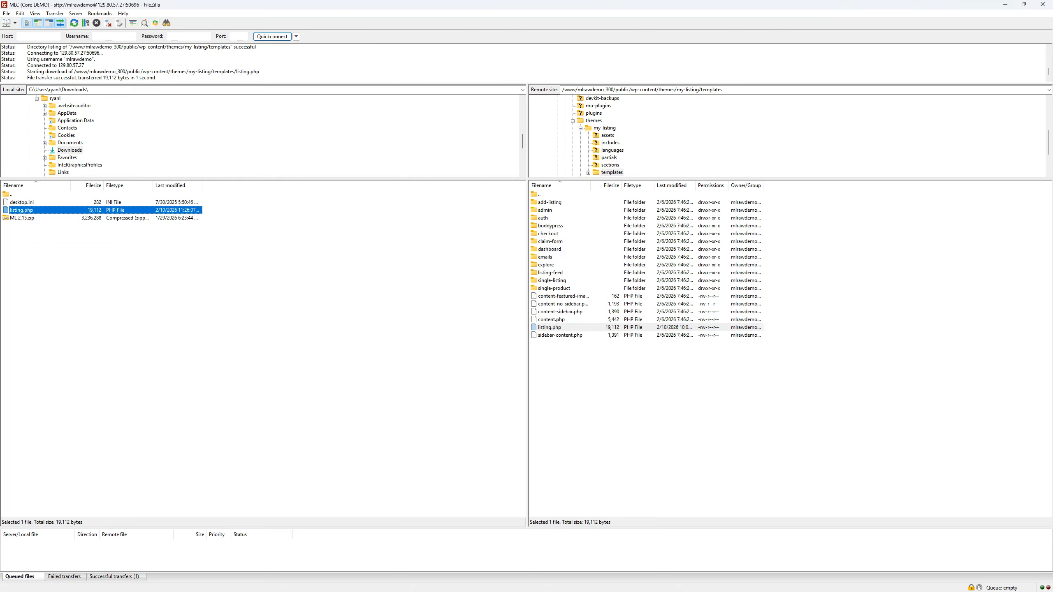
Step: Switch to the Microsoft Store and install Visual Studio Code
key("alt+Tab")
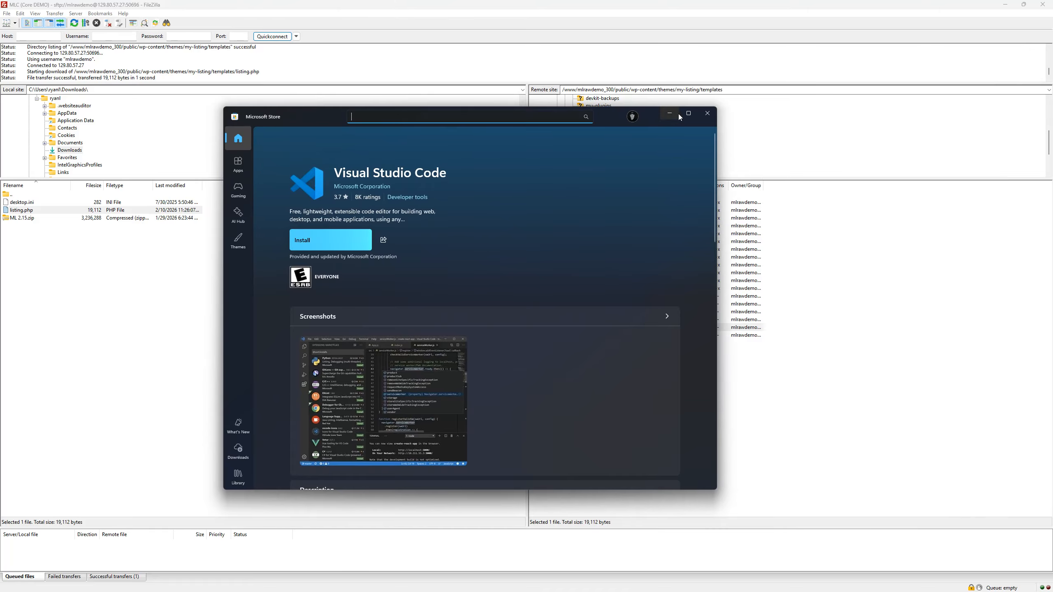
left_click(681, 113)
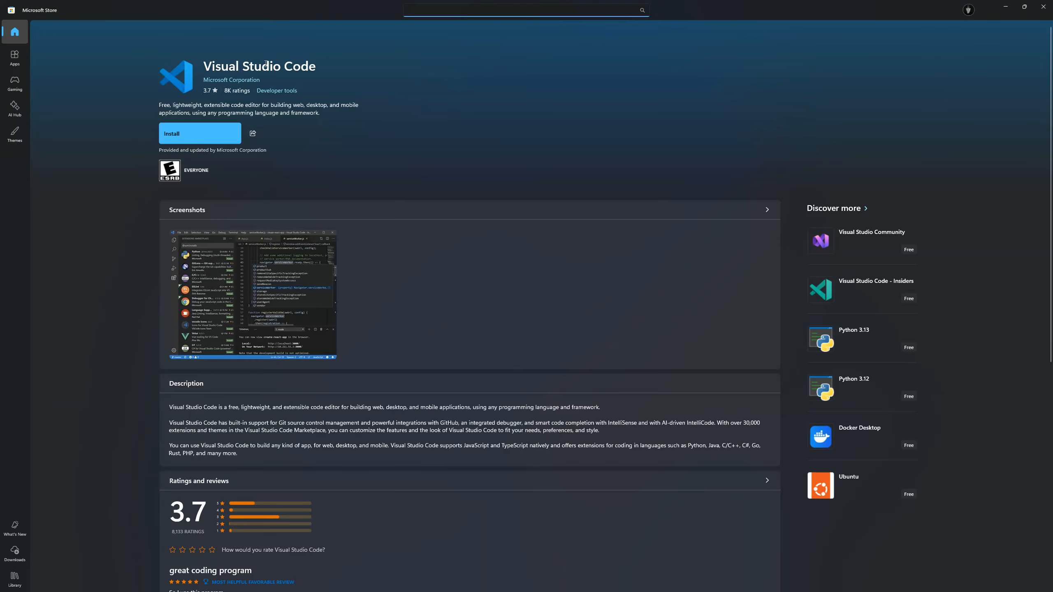
left_click(208, 133)
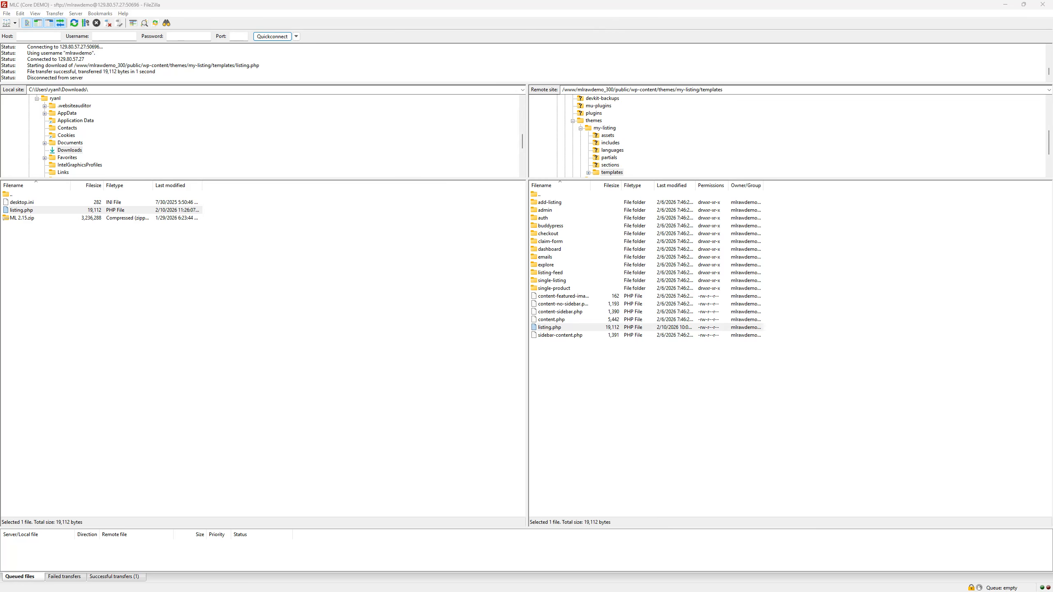
Step: Switch to File Explorer in a full-size window and open the local Downloads folder
key("super+e")
key("super+Left")
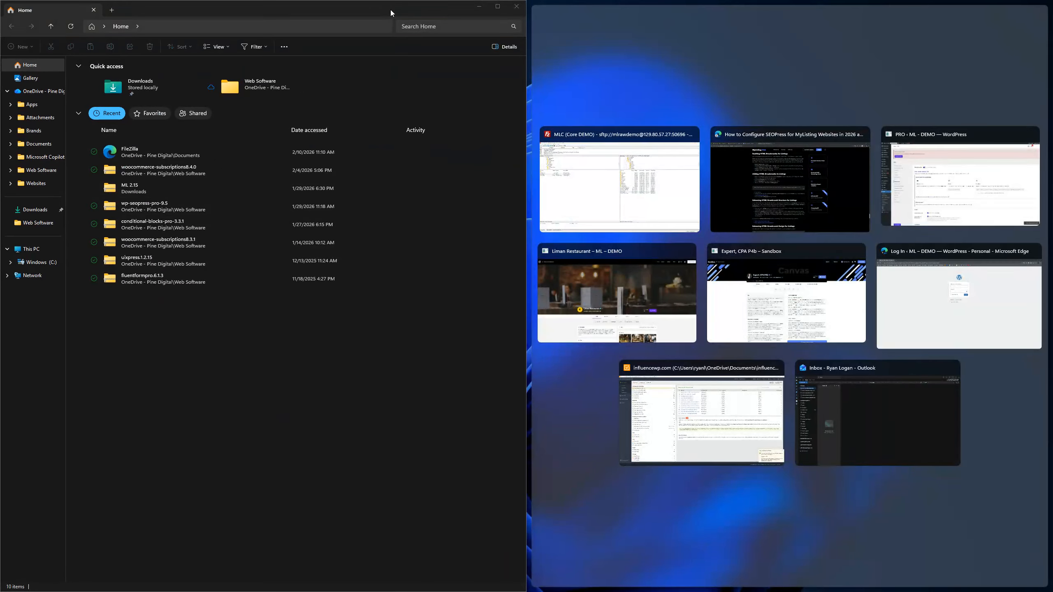
double_click(390, 10)
double_click(133, 81)
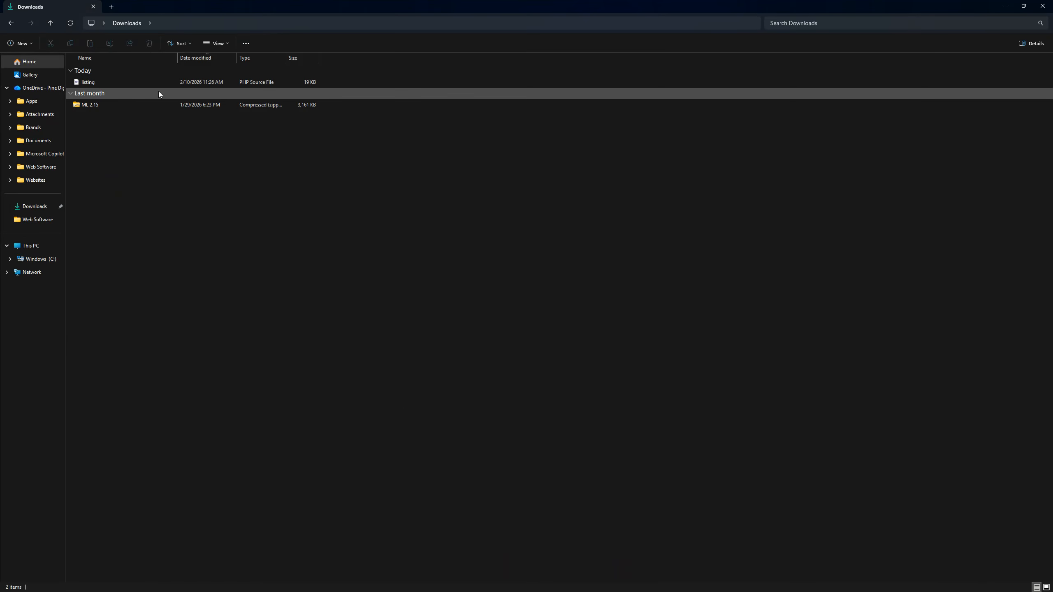
Step: Open the listing PHP file in Visual Studio Code, maximize the editor window and close the Chat pane
left_click(96, 82)
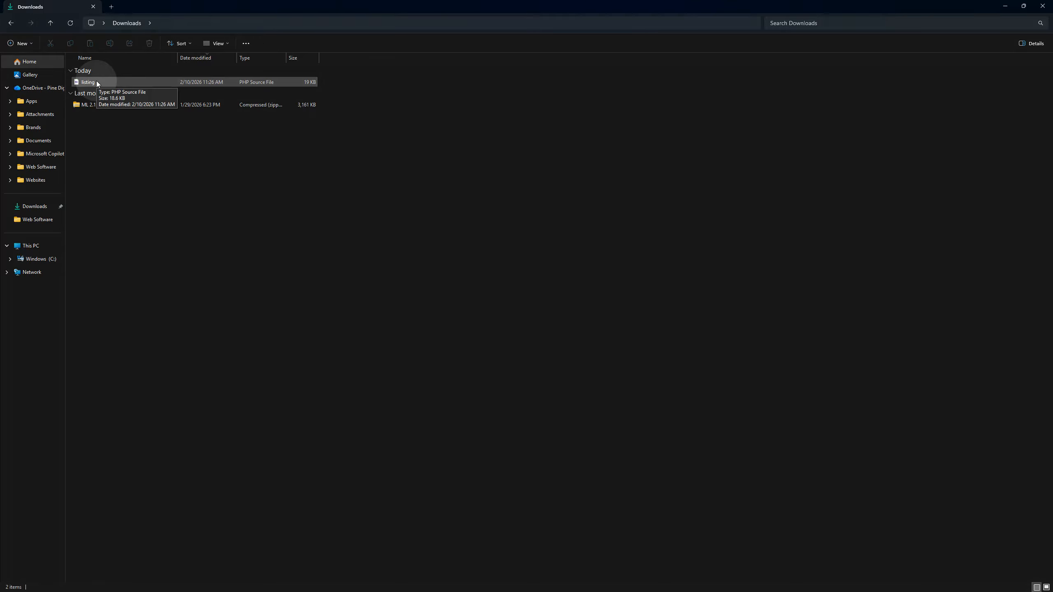
right_click(96, 82)
left_click(95, 82)
right_click(91, 84)
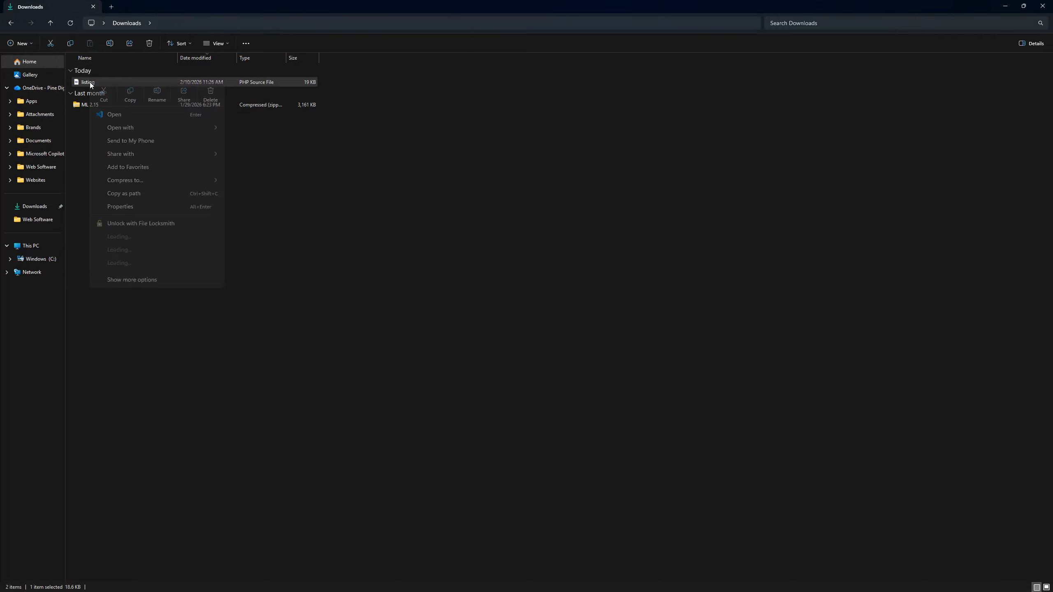
left_click(129, 115)
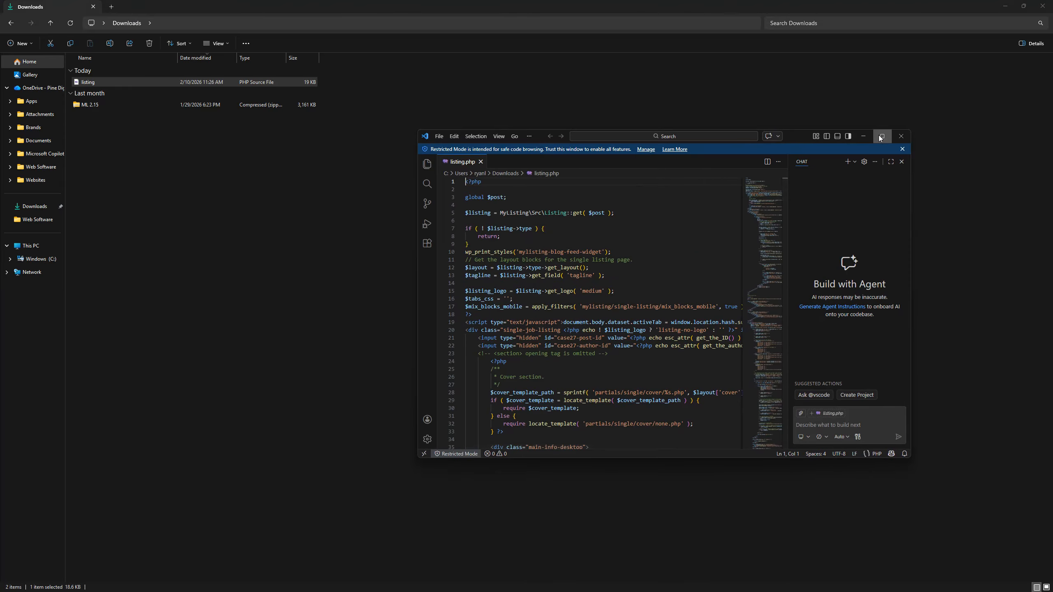
double_click(878, 135)
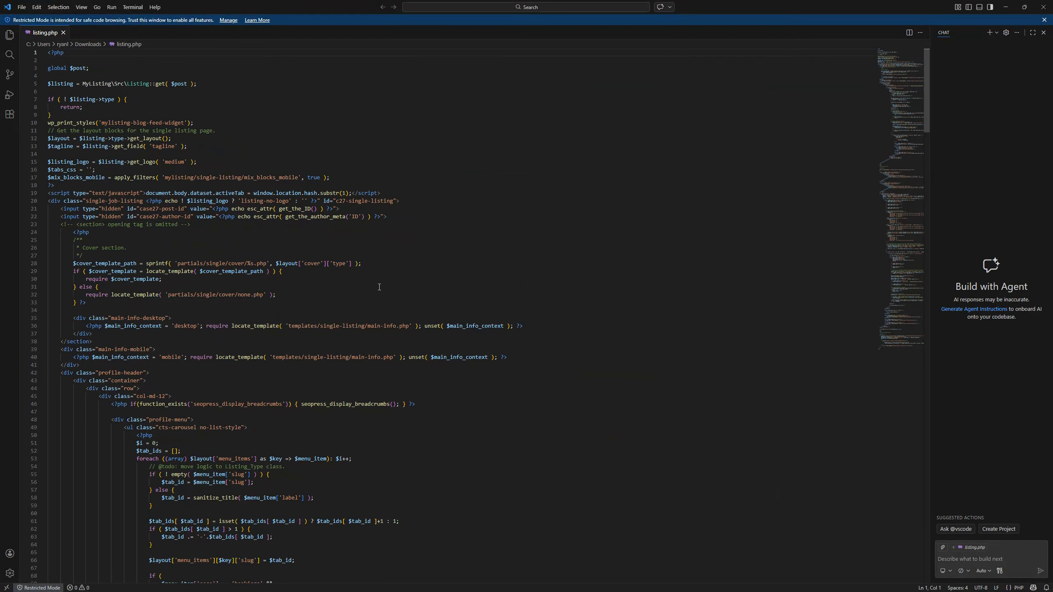
left_click(1044, 33)
scroll(327, 273, "down", 1)
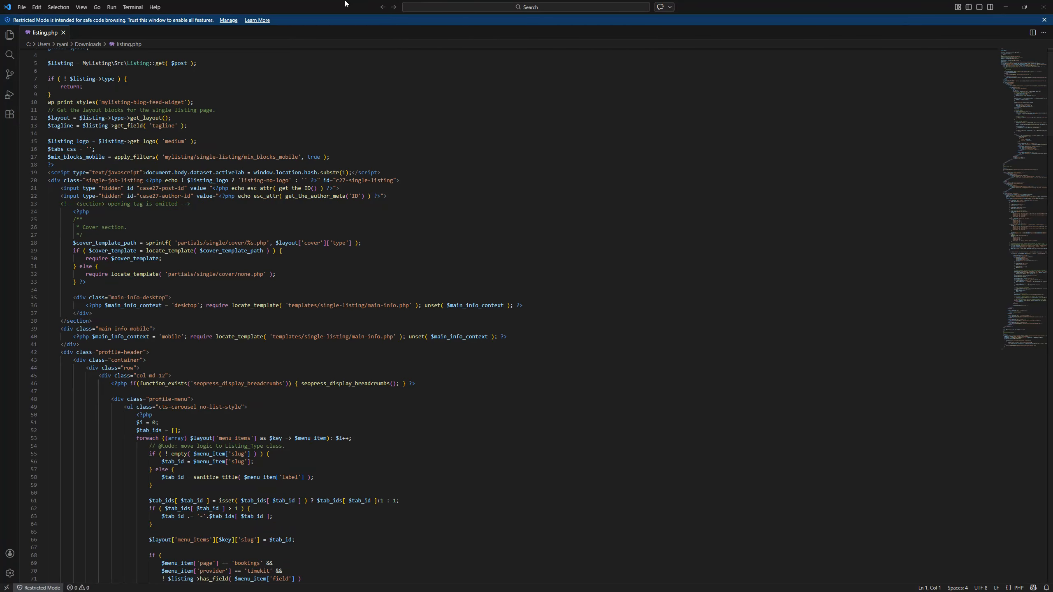
Step: Switch to the MyListing Club article in the browser and copy the PHP snippet under Adding HTML Breadcrumbs to Listings
left_click_drag(345, 2, 356, 0)
left_click(1008, 5)
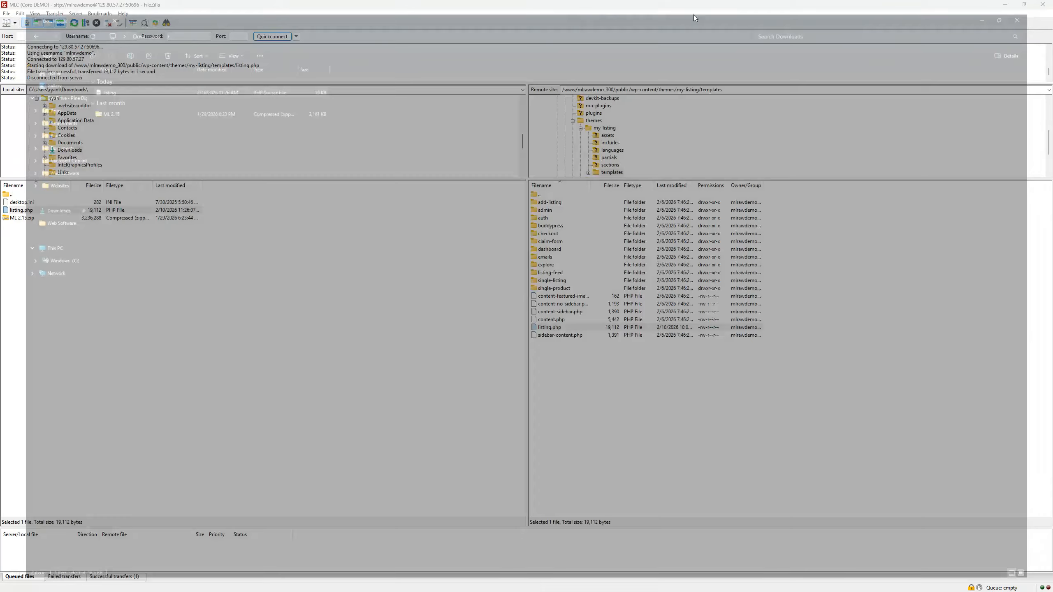
left_click(1007, 5)
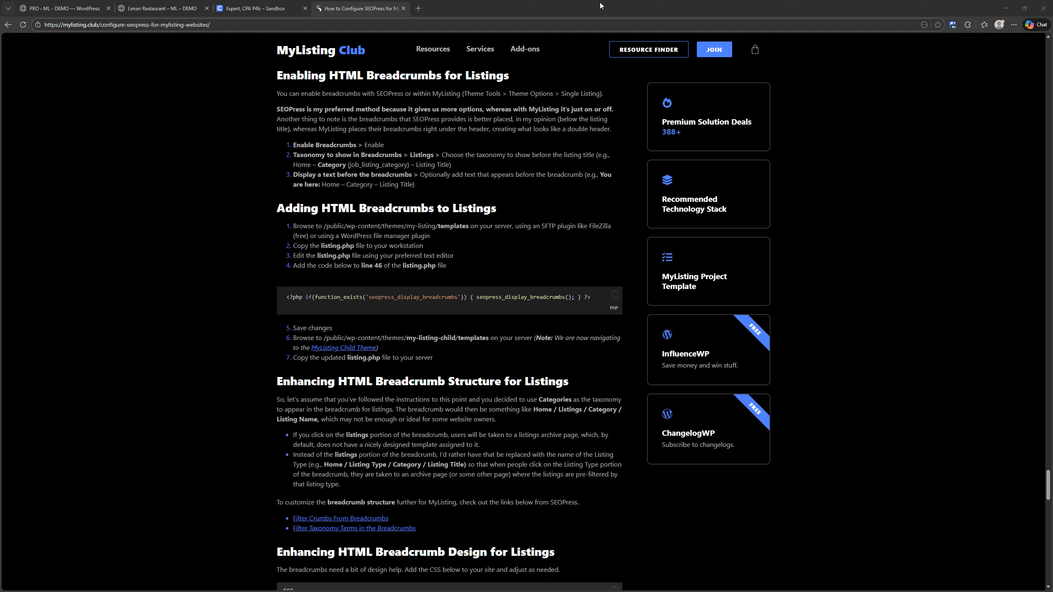
left_click(614, 297)
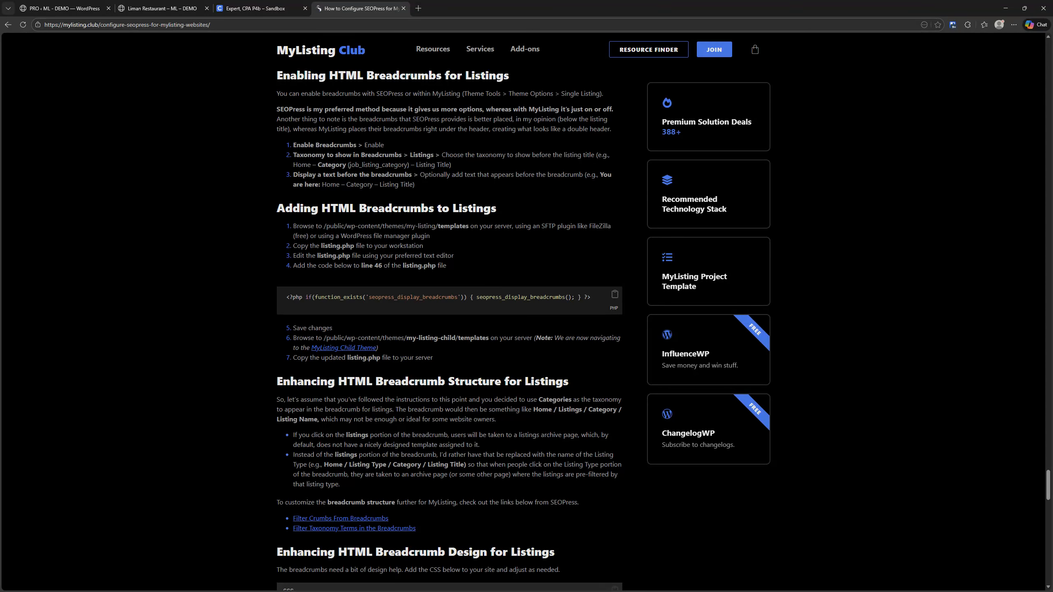
Step: Switch to Visual Studio Code and replace the existing breadcrumbs code on line 46 of listing.php with the copied seopress_display_breadcrumbs snippet
left_click_drag(1051, 96, 331, 150)
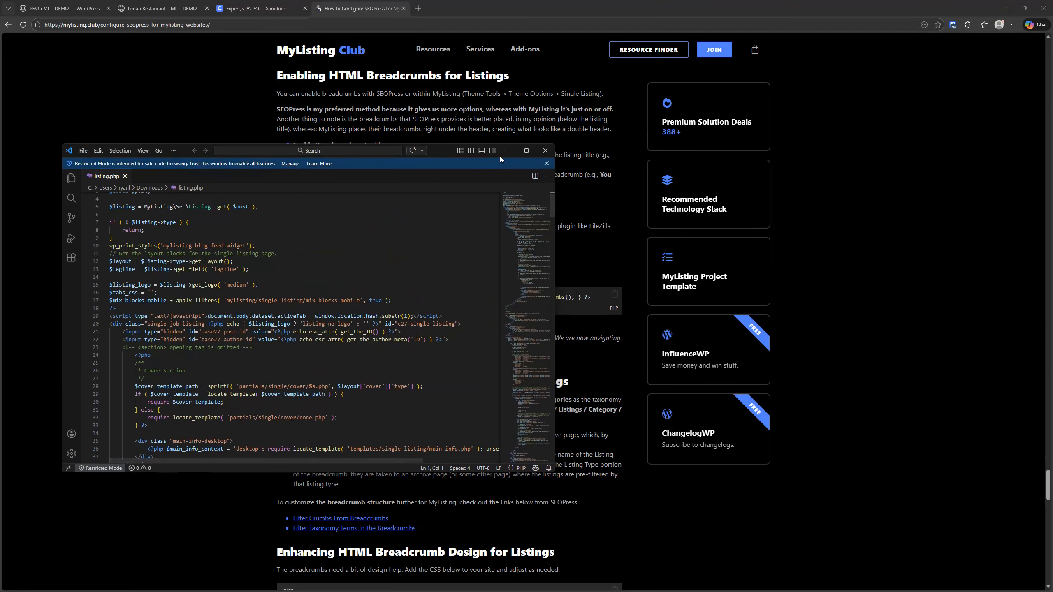
left_click(527, 150)
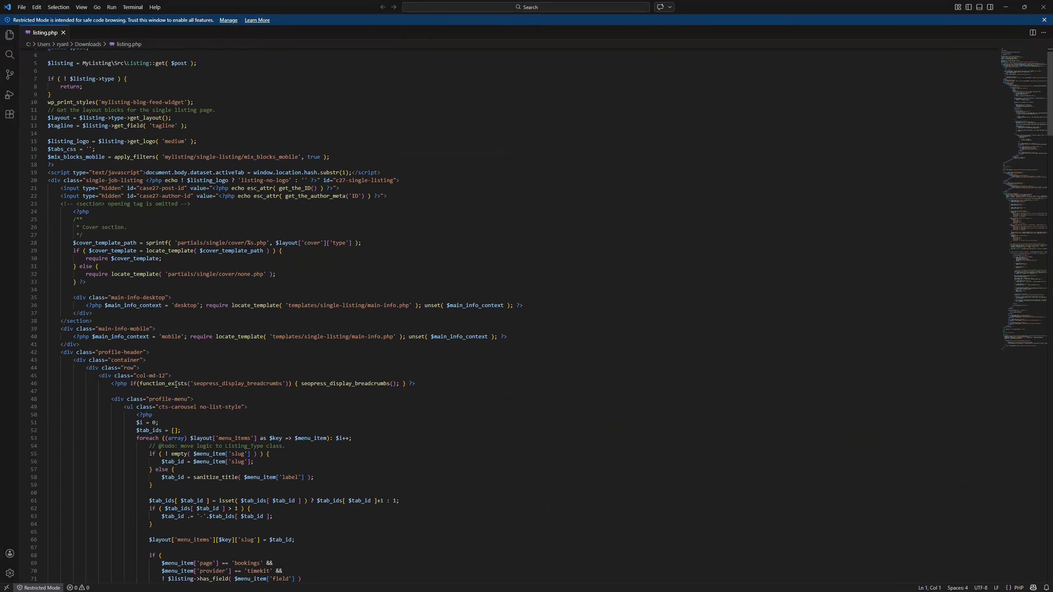
left_click_drag(426, 383, 35, 384)
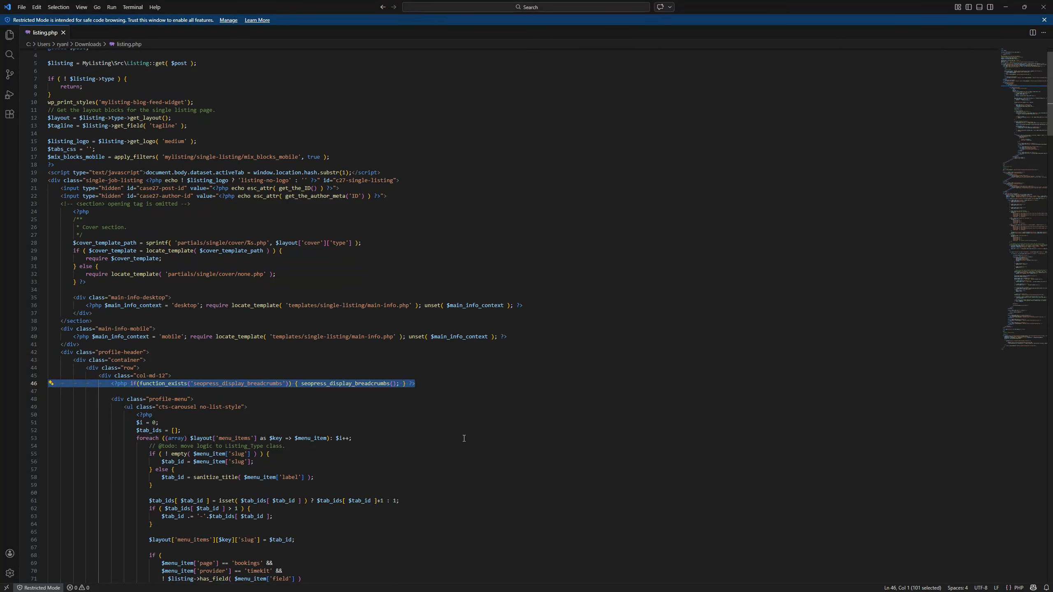
left_click_drag(417, 382, 37, 385)
key("BackSpace")
key("BackSpace")
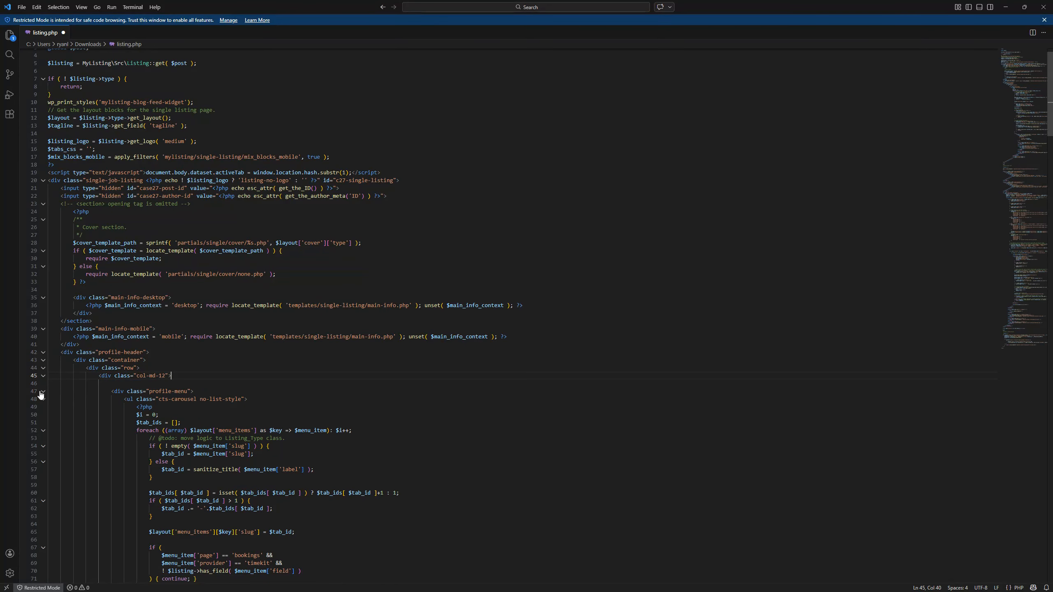
key("Delete")
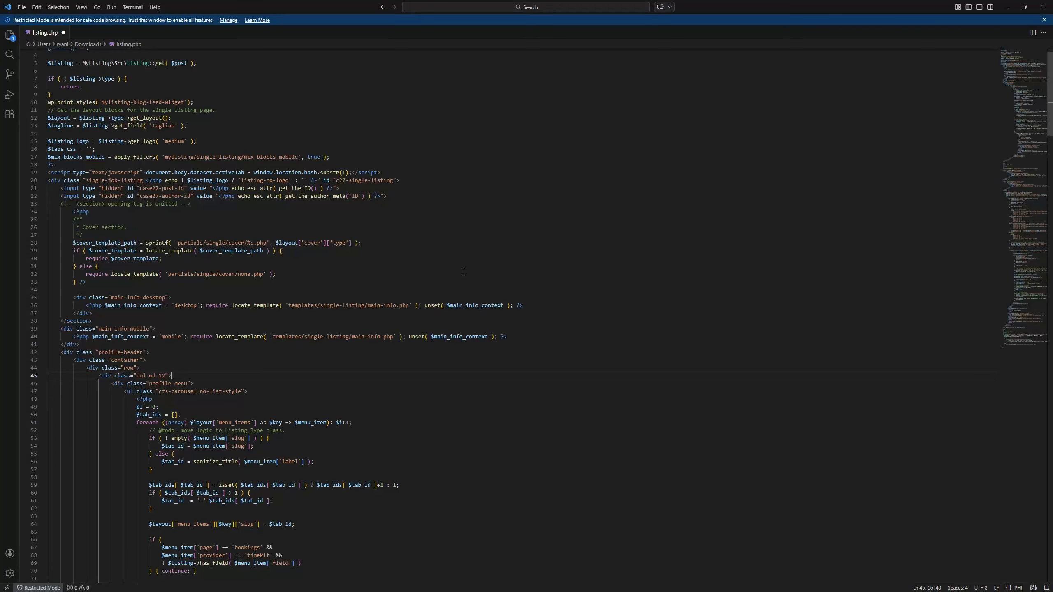
key("Return")
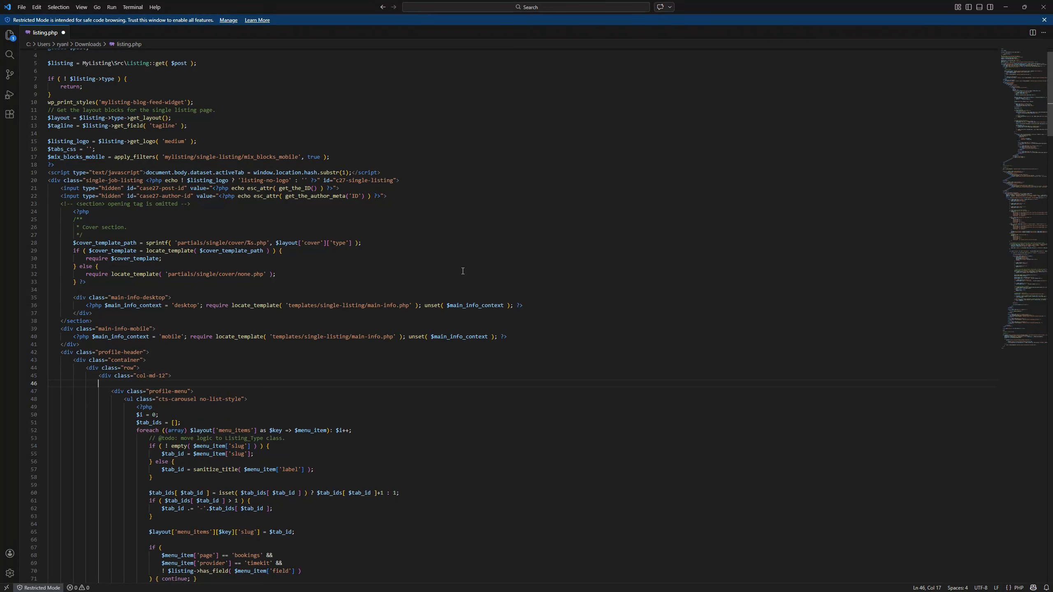
key("ctrl+v")
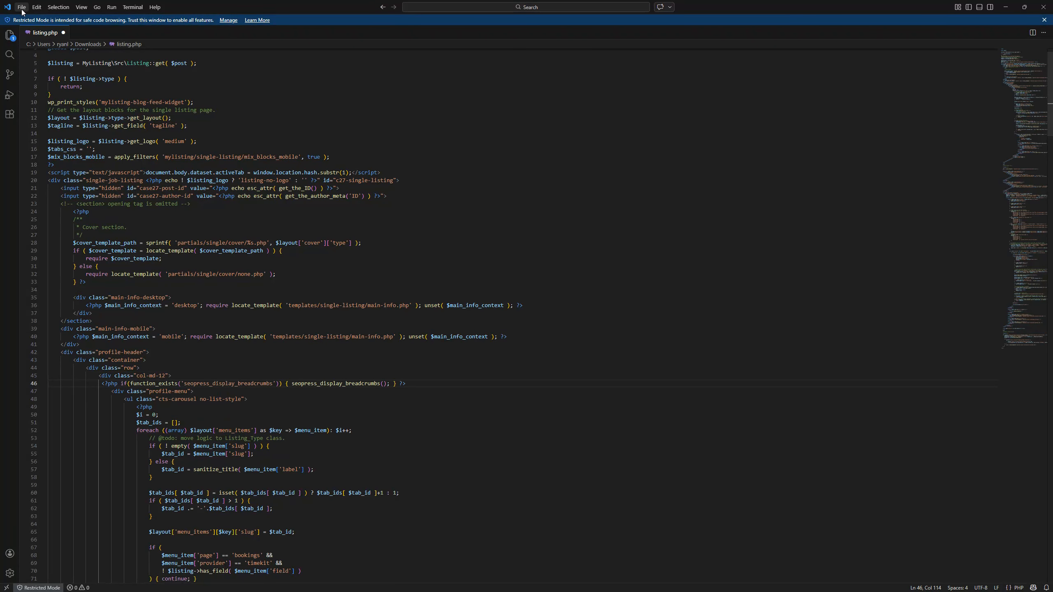
Step: Save the changes to listing.php in Visual Studio Code and close the editor
left_click(1007, 5)
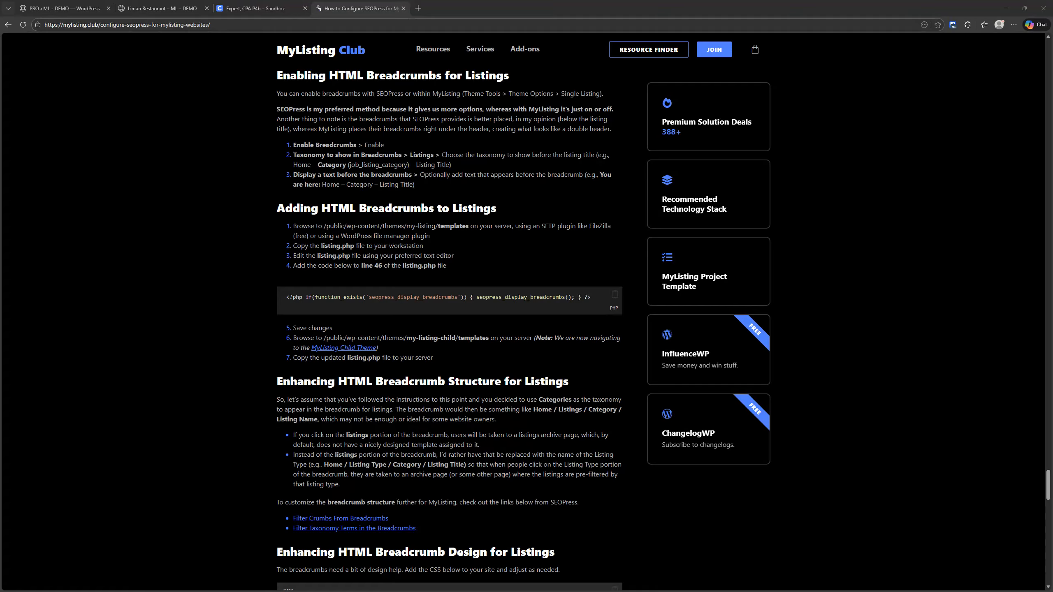
left_click_drag(1052, 54, 774, 69)
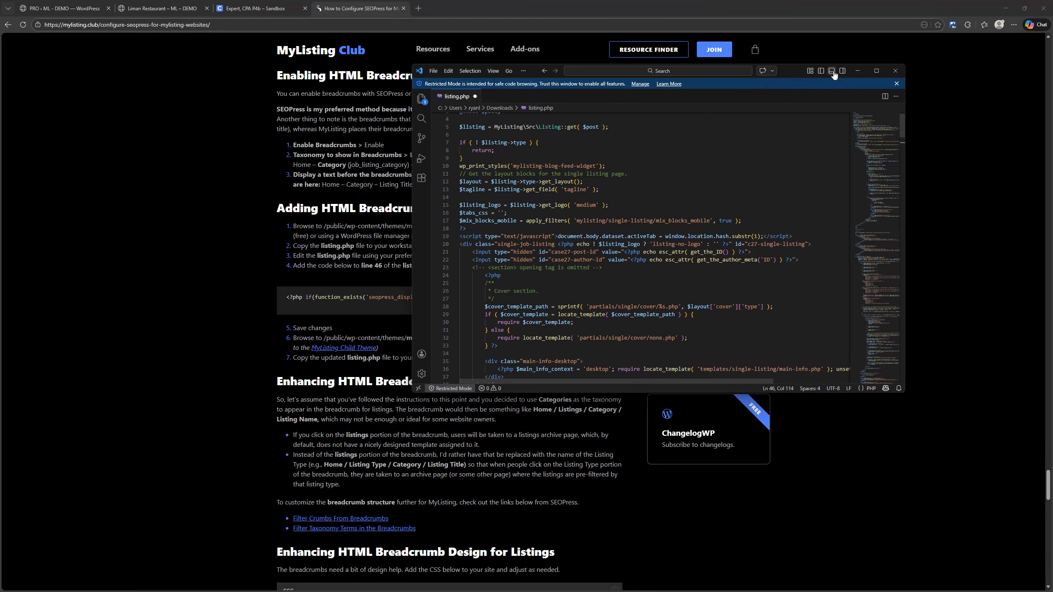
left_click(875, 70)
left_click(21, 7)
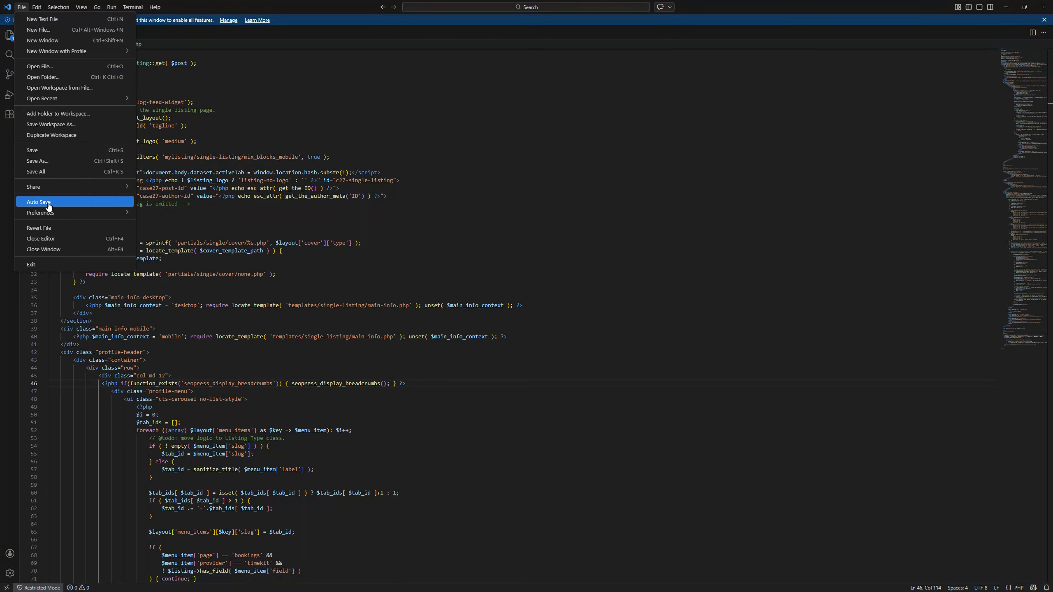
left_click(48, 162)
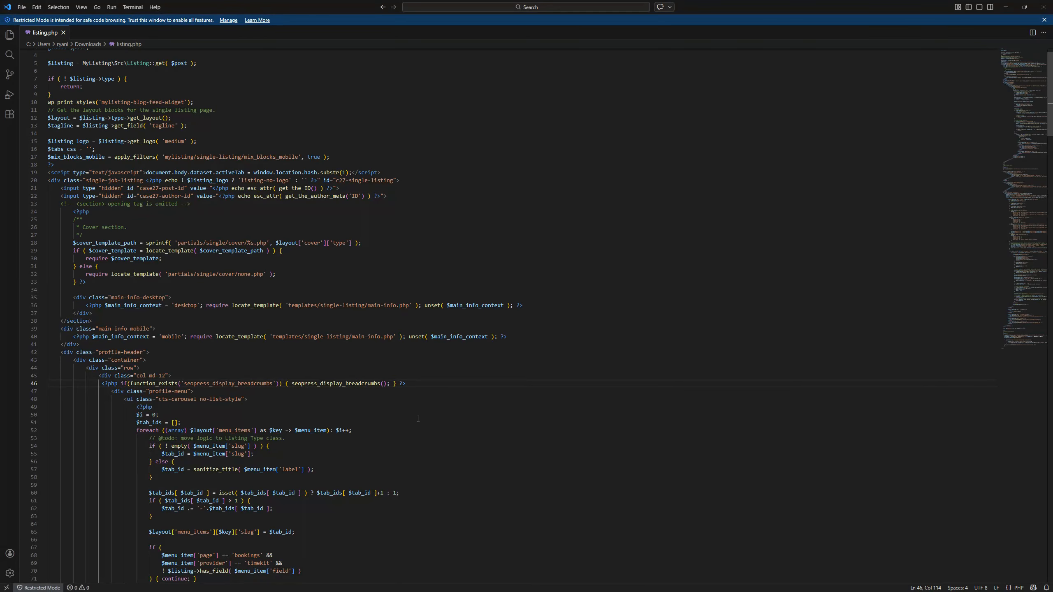
left_click(1043, 7)
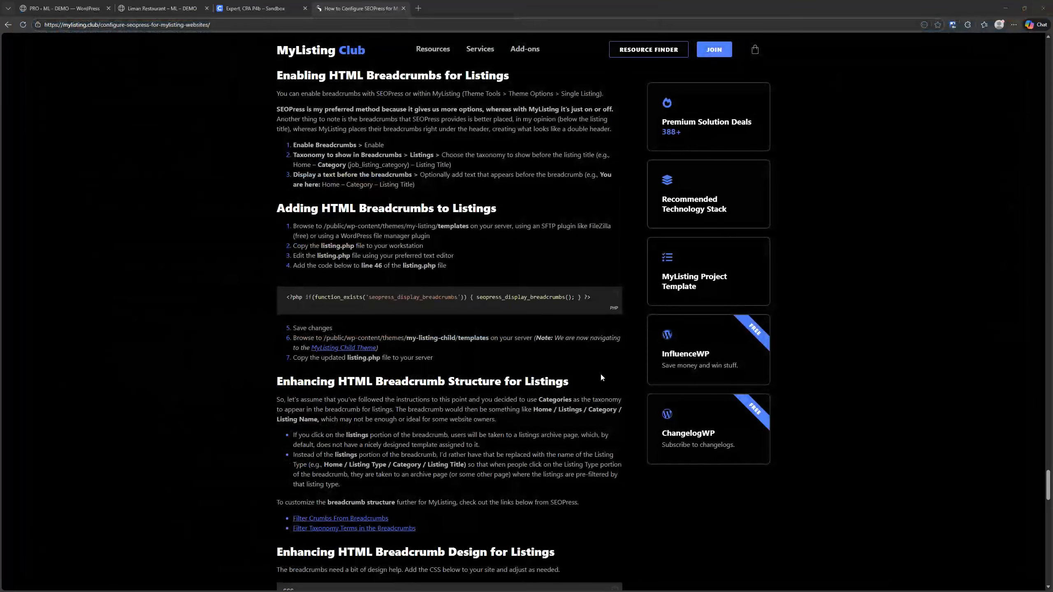
Step: Switch to FileZilla and browse the remote site up to the themes folder and into my-listing-child
key("alt+Tab")
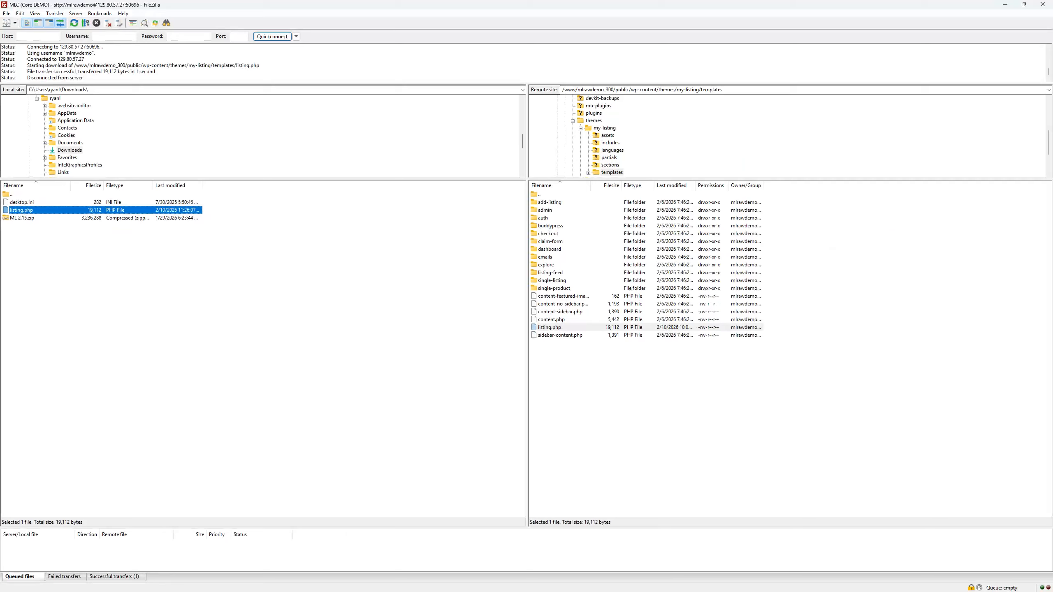
left_click(671, 406)
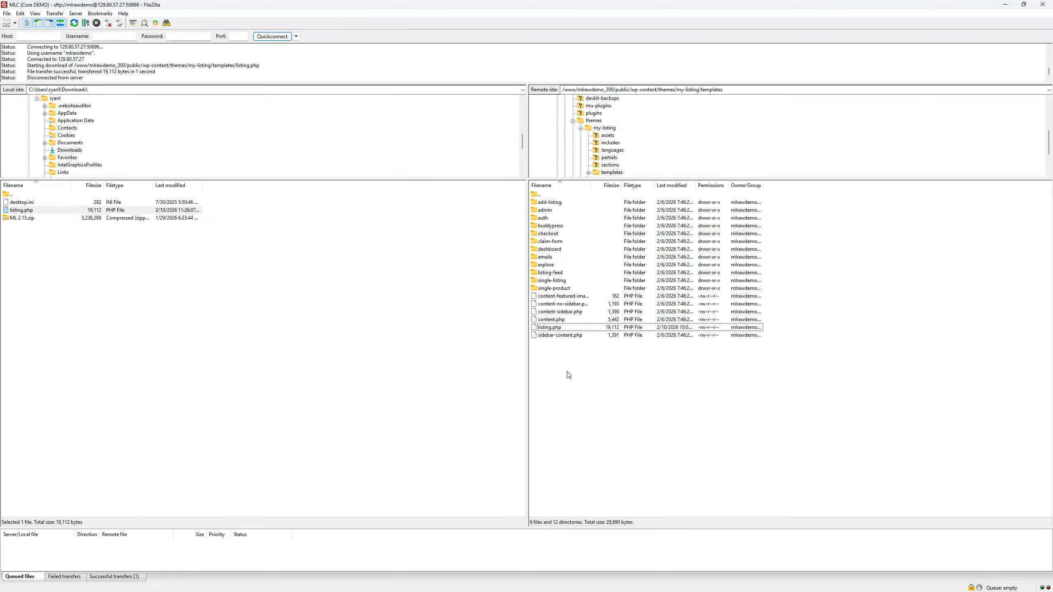
double_click(541, 195)
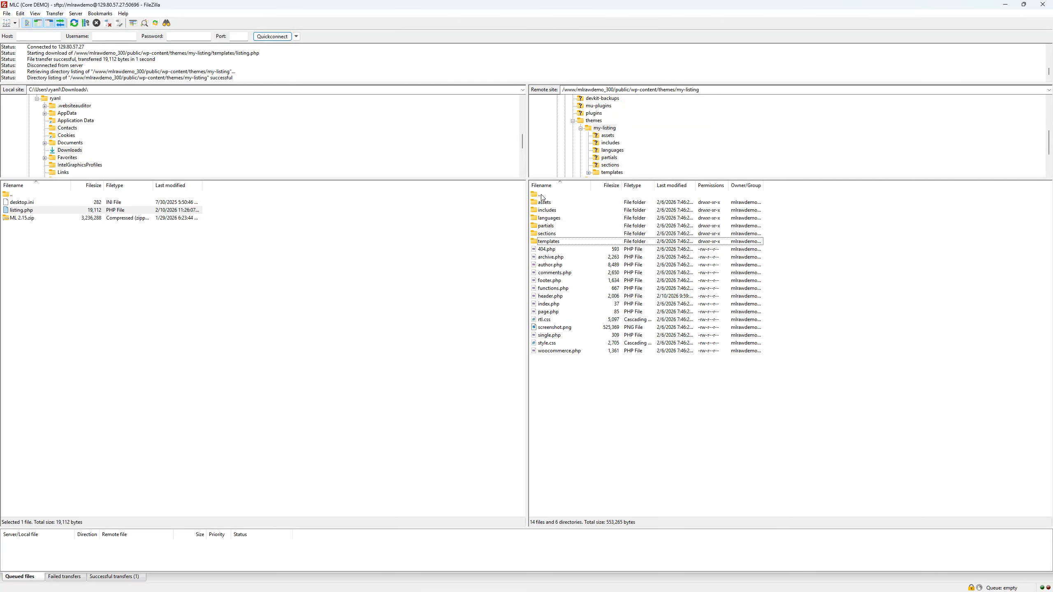
double_click(541, 195)
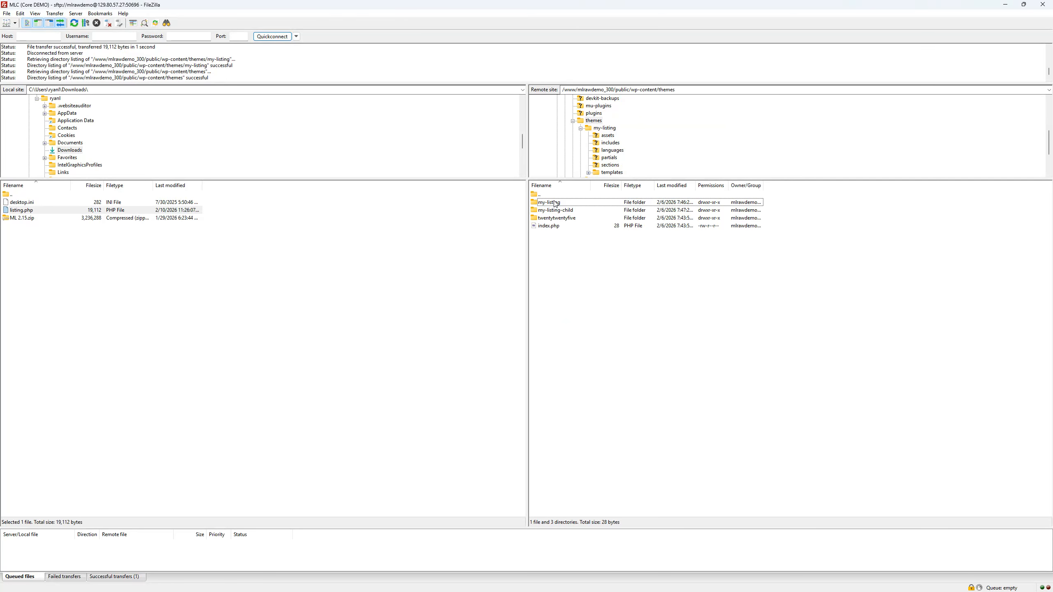
left_click(560, 213)
double_click(561, 213)
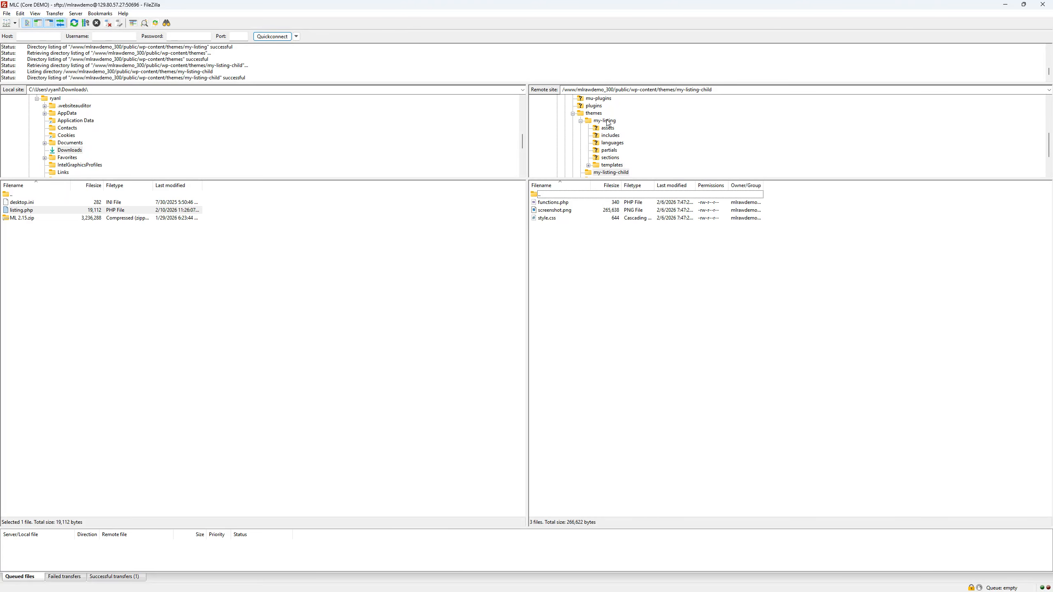
Step: Check the parent theme's my-listing/templates path on the remote site and return to the my-listing-child folder
left_click(606, 121)
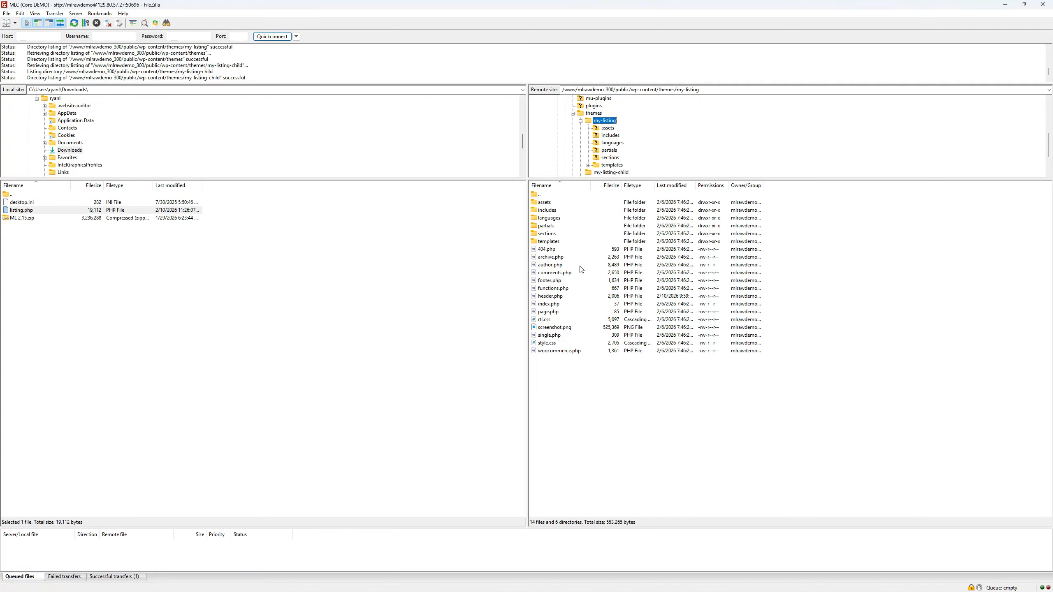
double_click(553, 242)
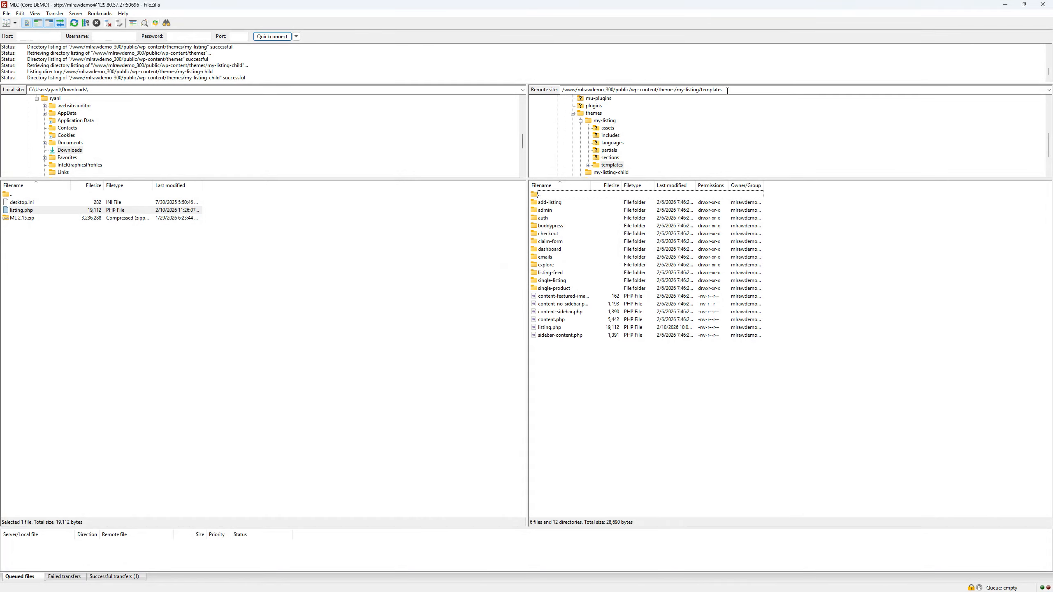
left_click(727, 91)
double_click(712, 91)
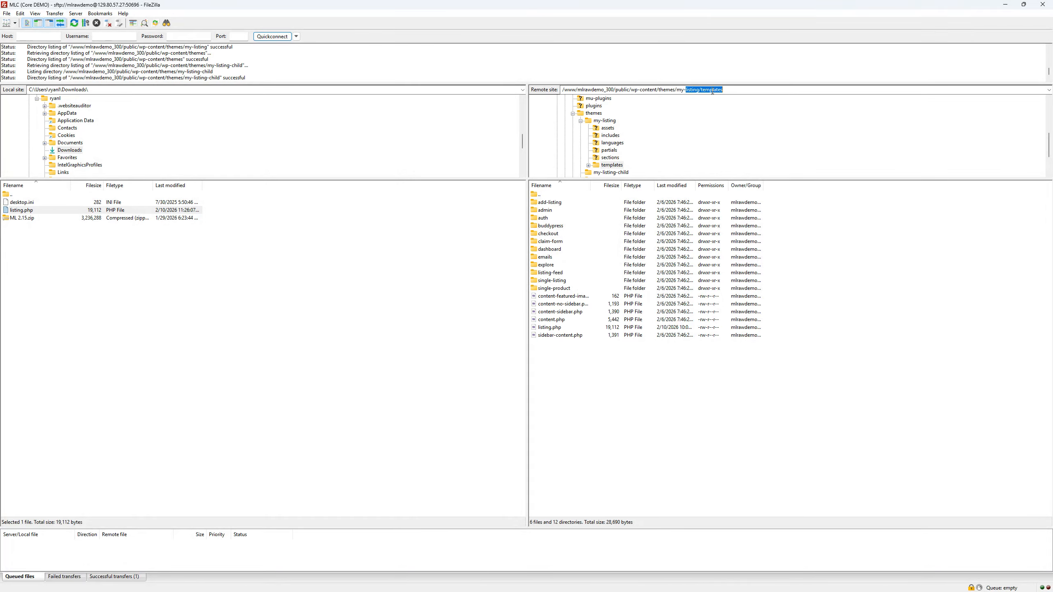
double_click(539, 195)
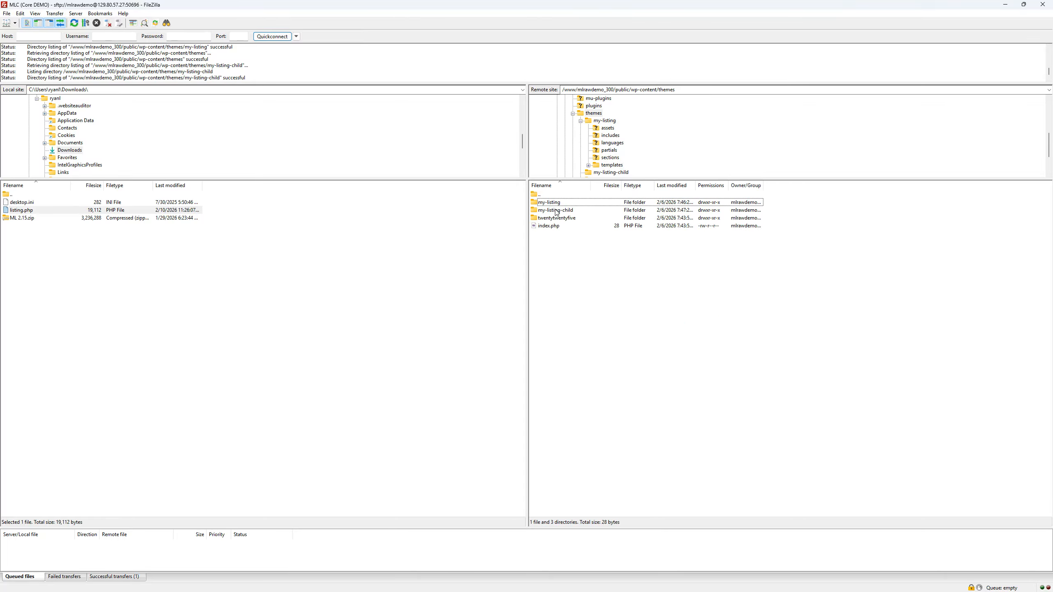
right_click(562, 260)
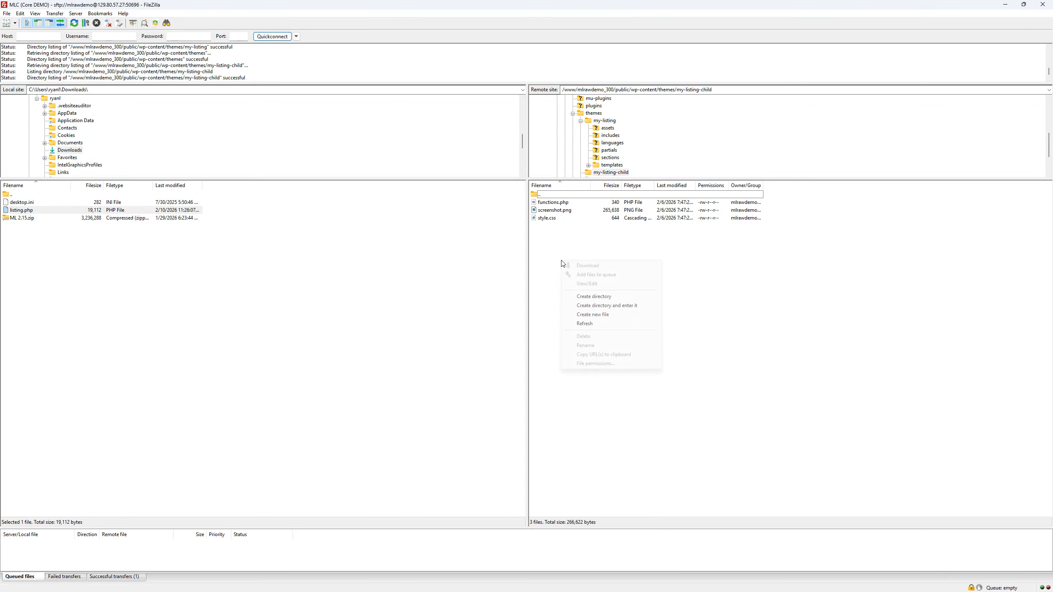
left_click(603, 315)
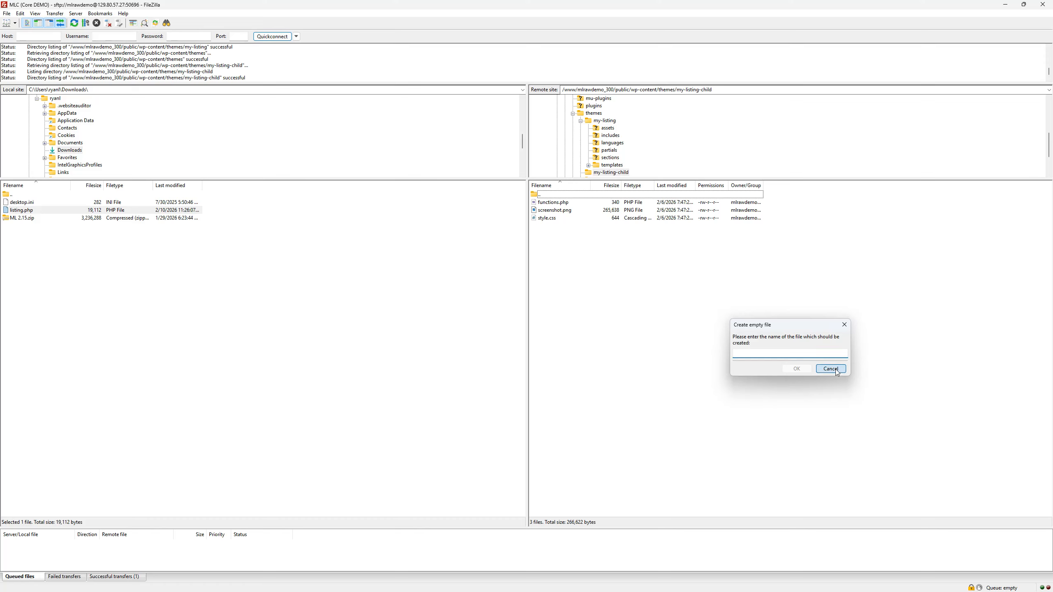
left_click(831, 369)
Step: Create a templates directory inside my-listing-child on the remote site and open it
right_click(621, 318)
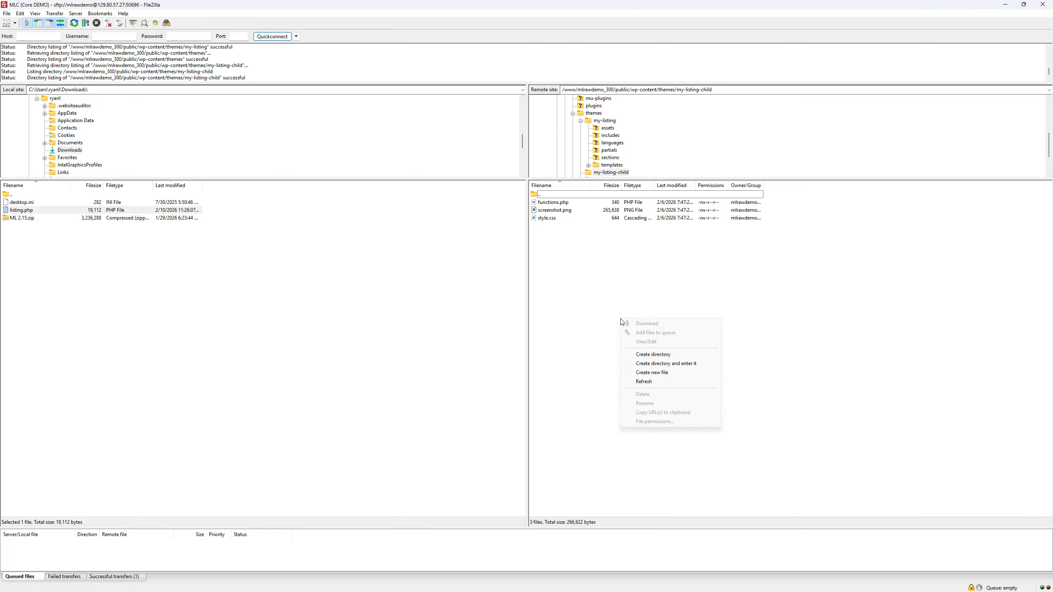
left_click(665, 356)
type("tempalt")
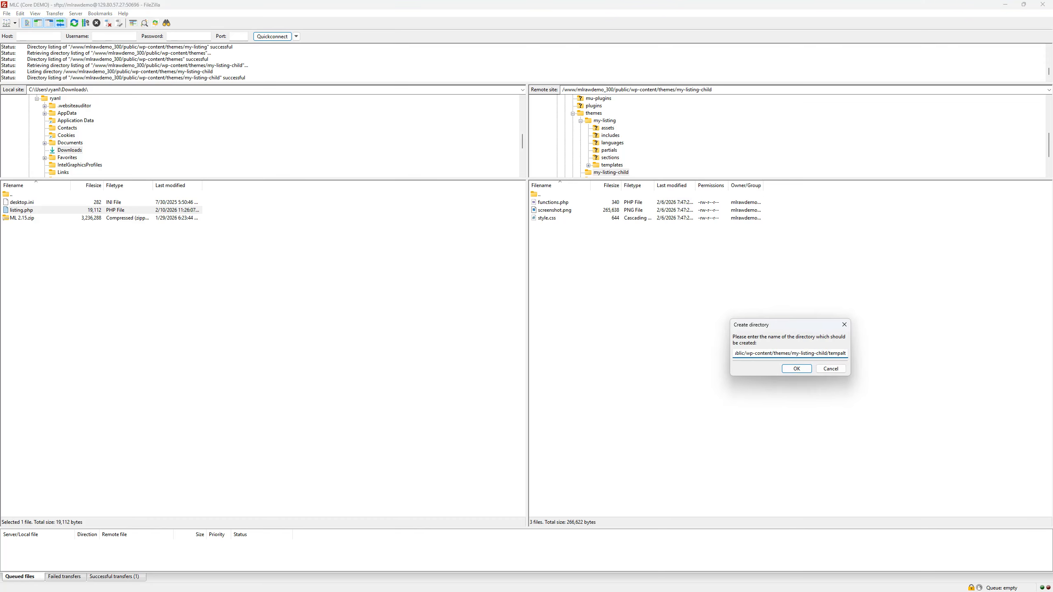
key("BackSpace")
key("BackSpace")
key("BackSpace")
type("lates")
key("Return")
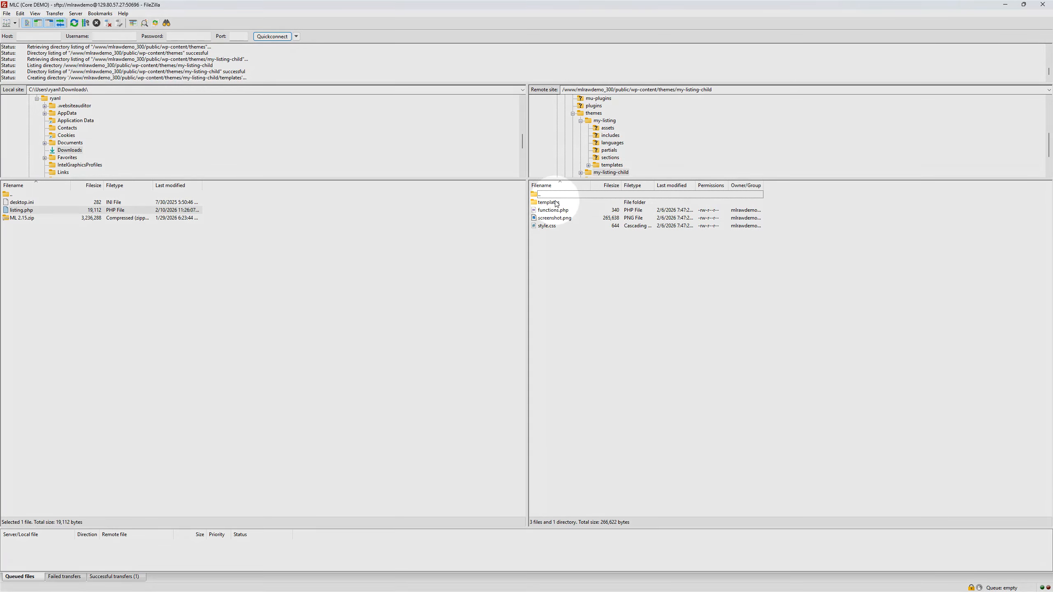
double_click(556, 203)
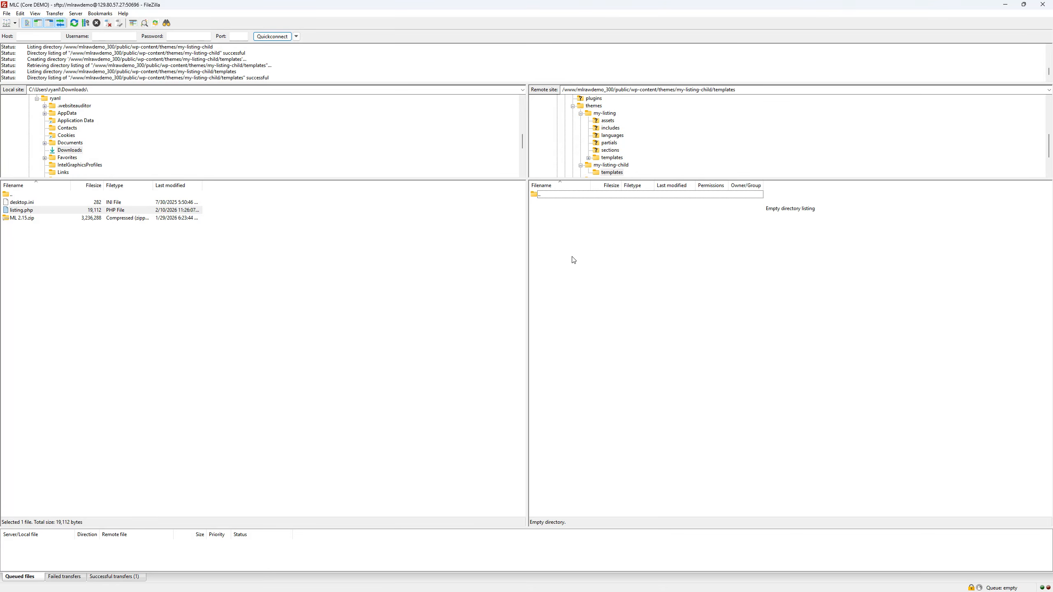
Step: Upload listing.php from the local Downloads folder into the child theme's empty templates directory
left_click(21, 250)
left_click_drag(15, 210, 598, 297)
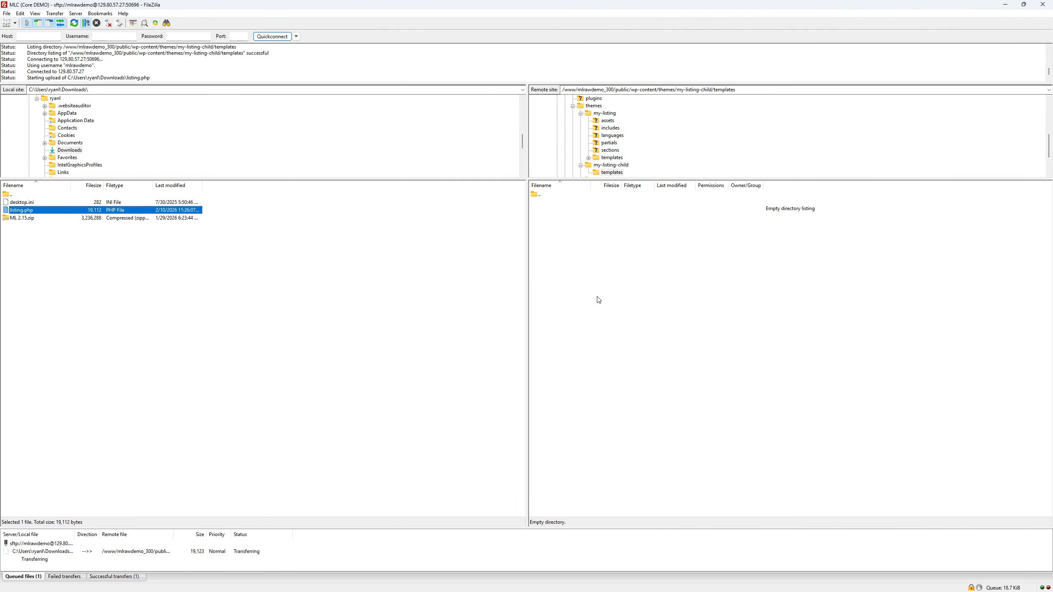
left_click(599, 299)
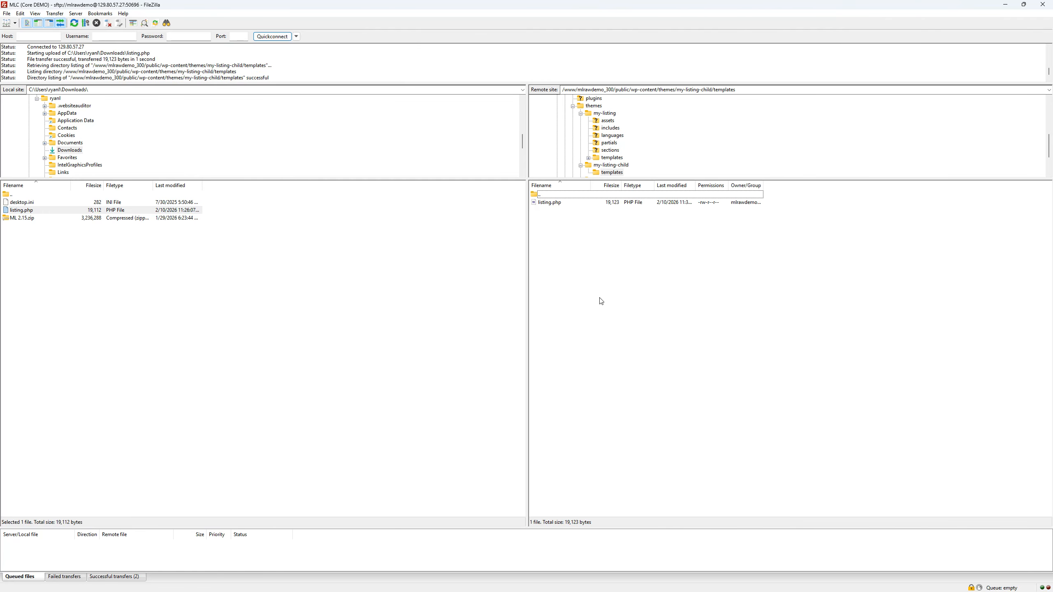
Step: Switch to the browser, look over the SEOPress breadcrumbs settings, and reload the Liman Restaurant listing page to check its breadcrumbs
left_click(1006, 5)
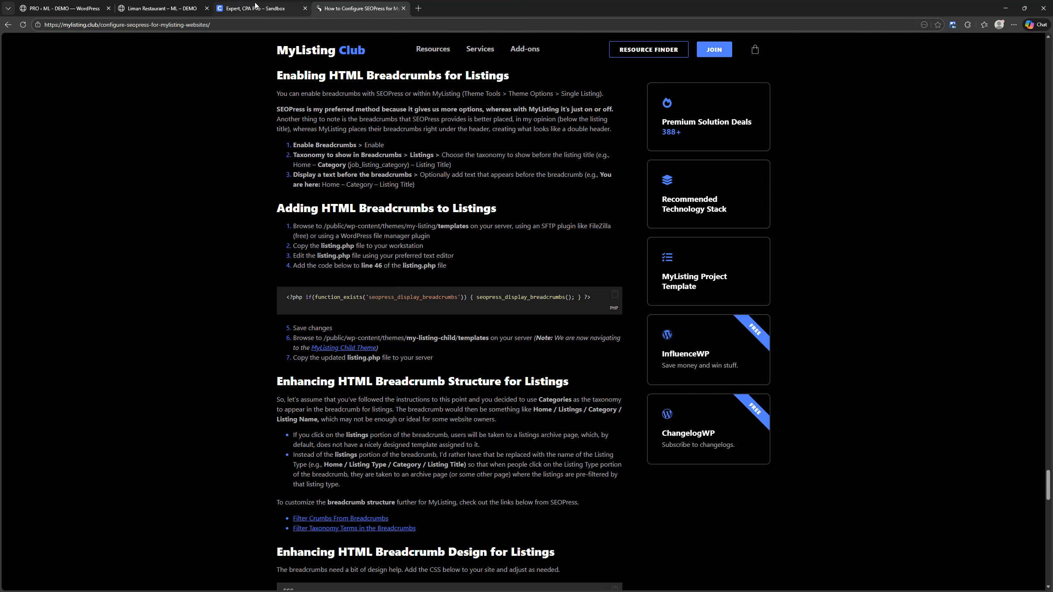
left_click(195, 9)
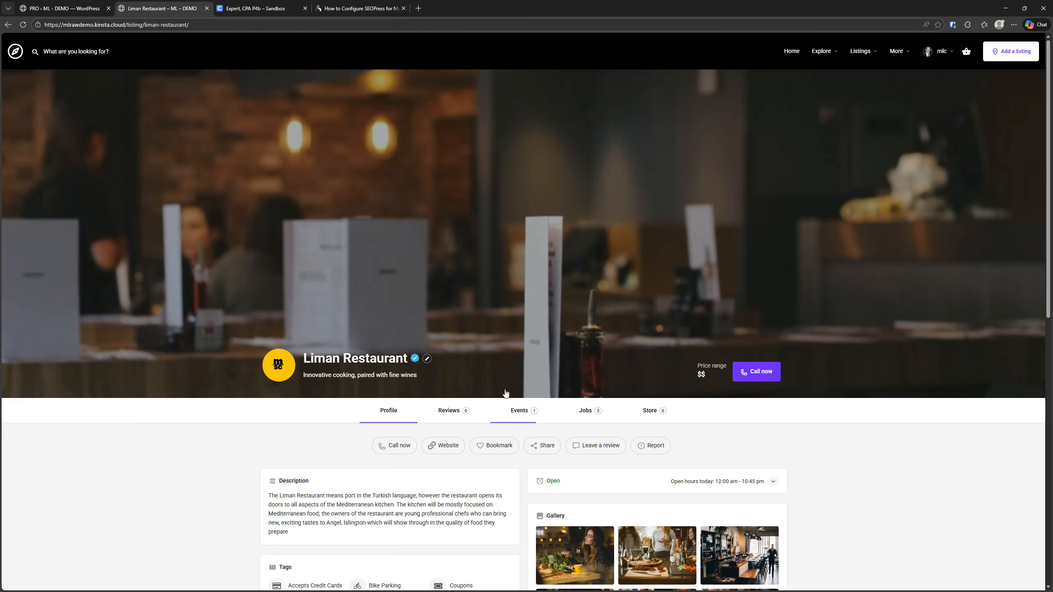
left_click(76, 9)
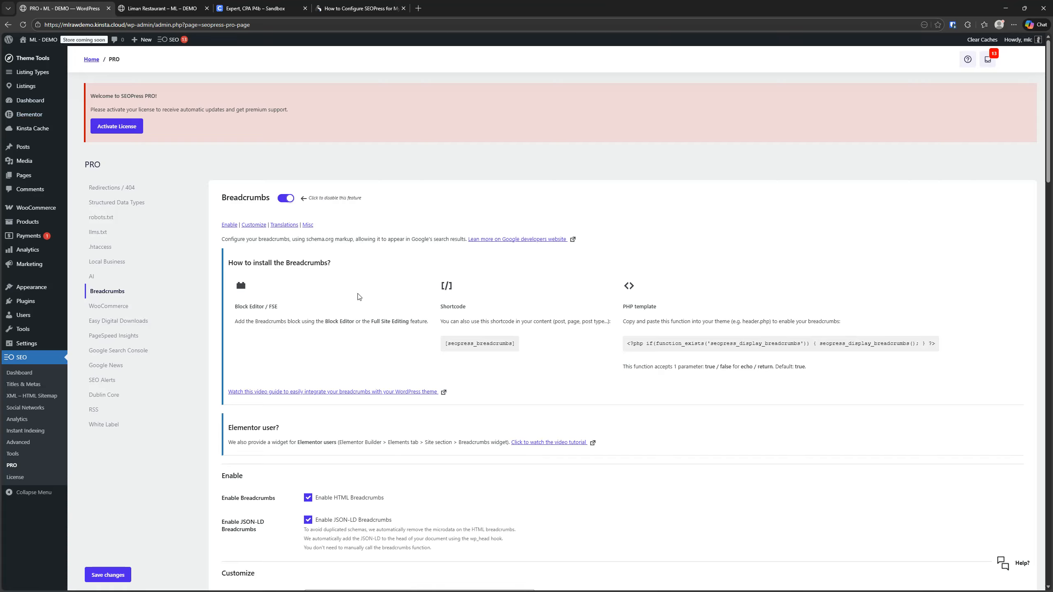
scroll(359, 296, "down", 3)
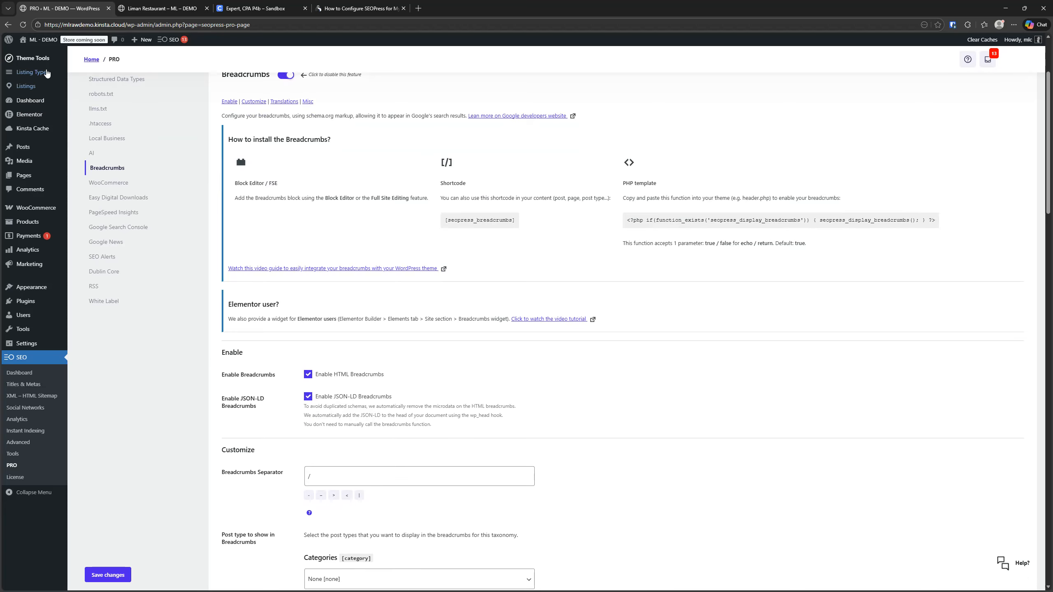
left_click(177, 12)
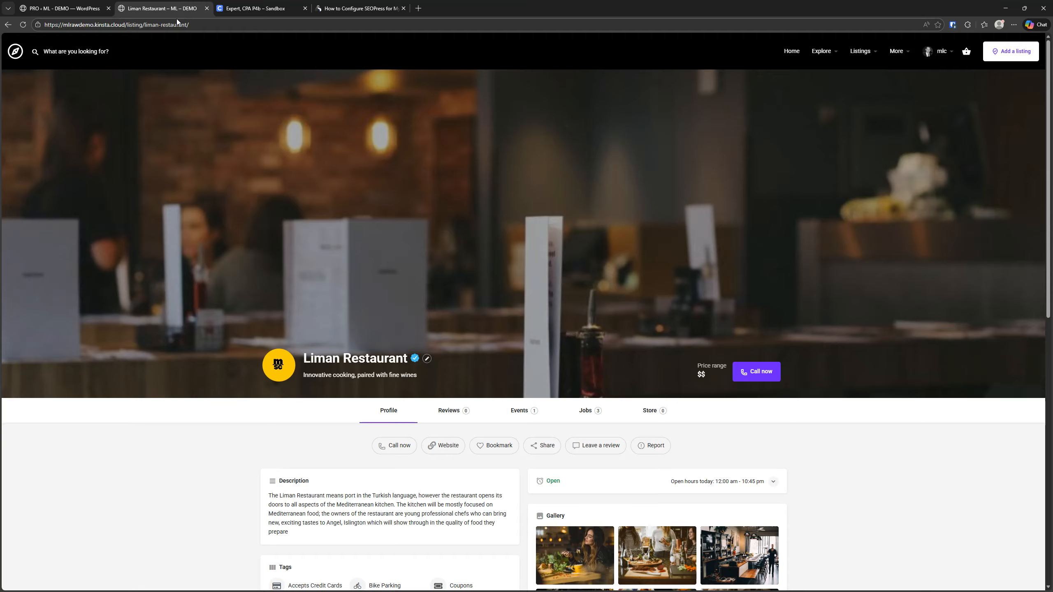
left_click(556, 351)
left_click(500, 402)
left_click(23, 24)
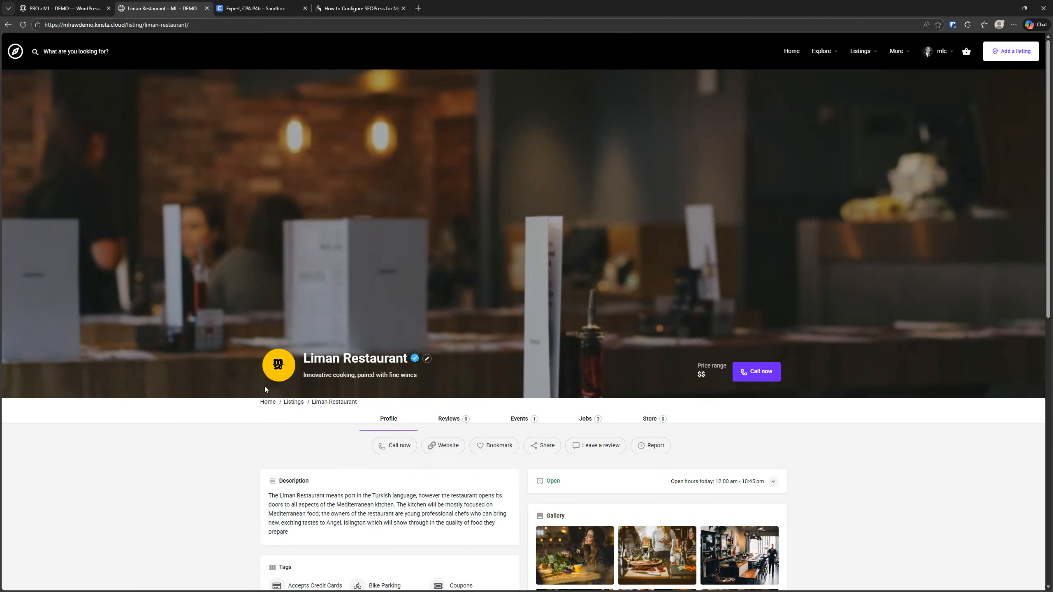
left_click(312, 403)
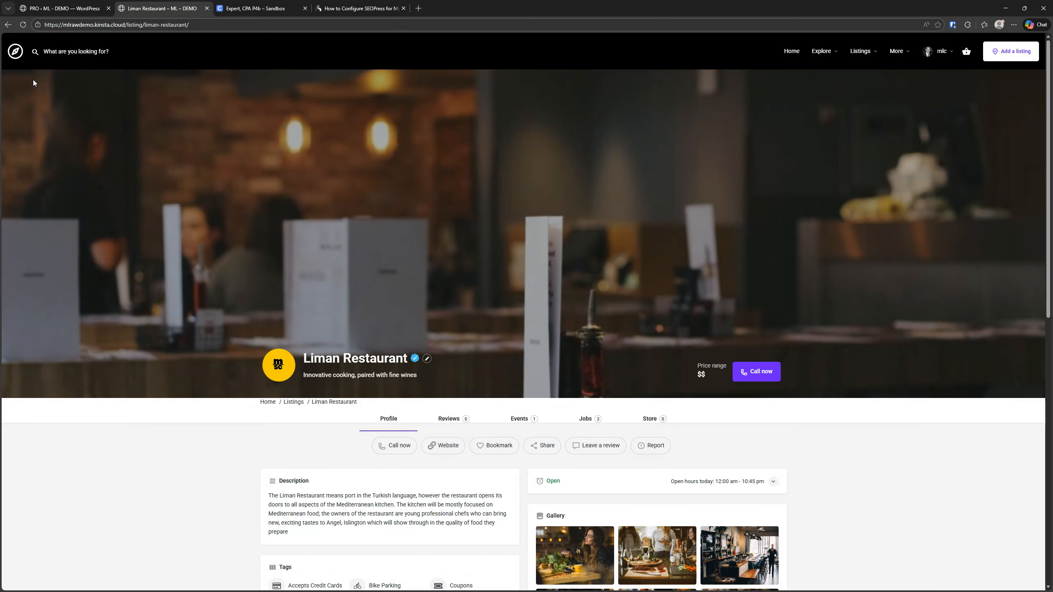
left_click(33, 79)
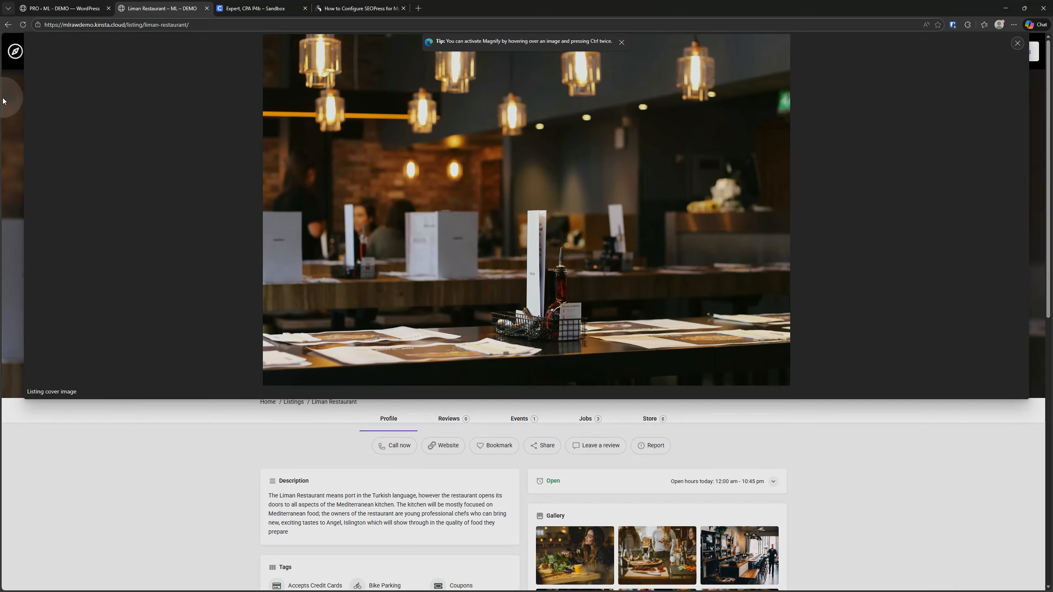
left_click(2, 98)
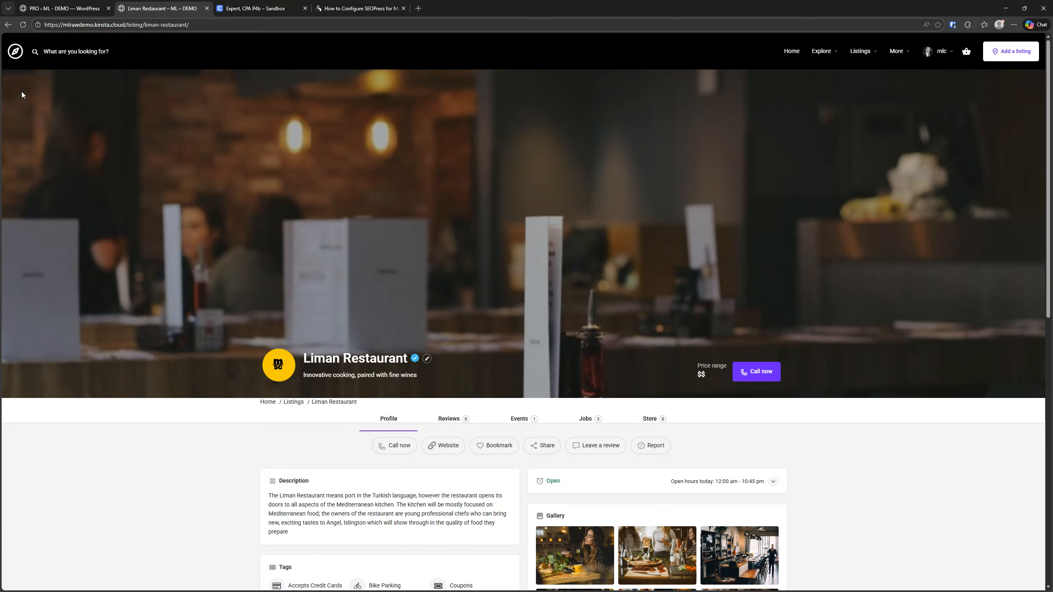
key("ctrl")
key("ctrl")
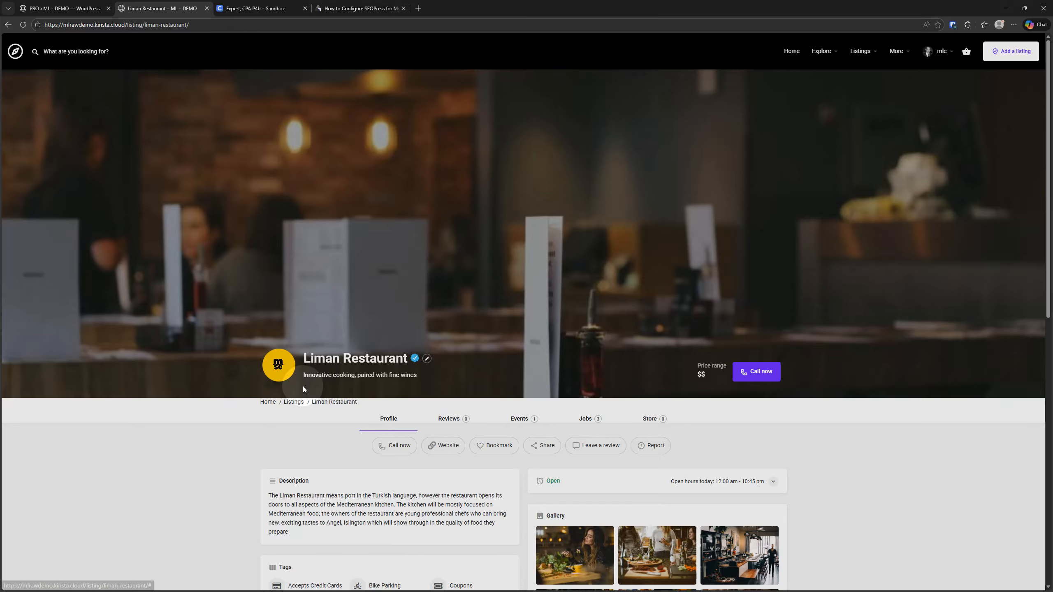
Step: View the Sandbox example listing, and copy the CSS under Enhancing HTML Breadcrumb Design for Listings in the MyListing Club guide
left_click(219, 6)
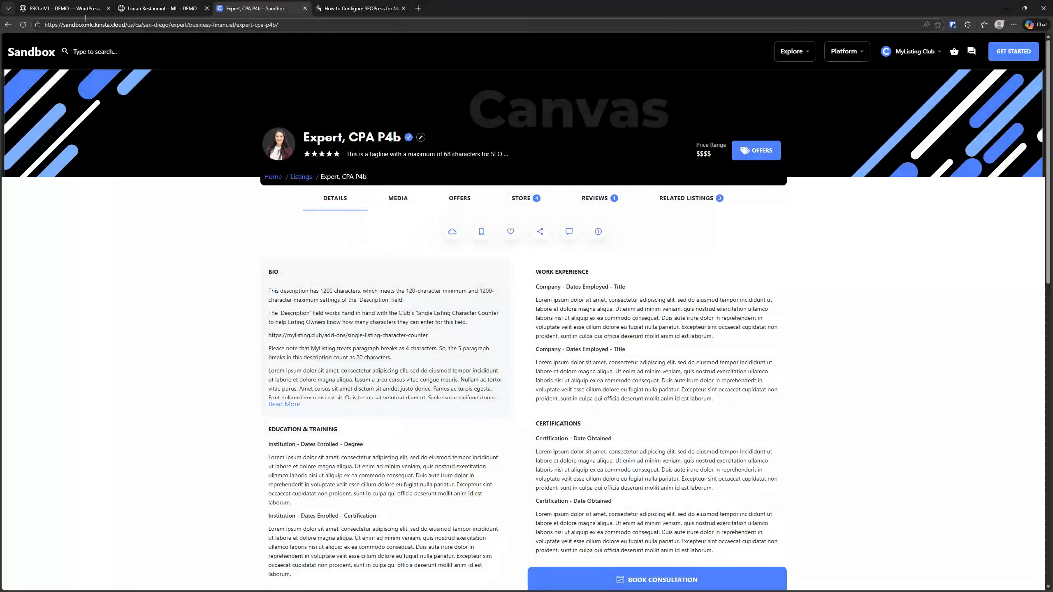
left_click(46, 4)
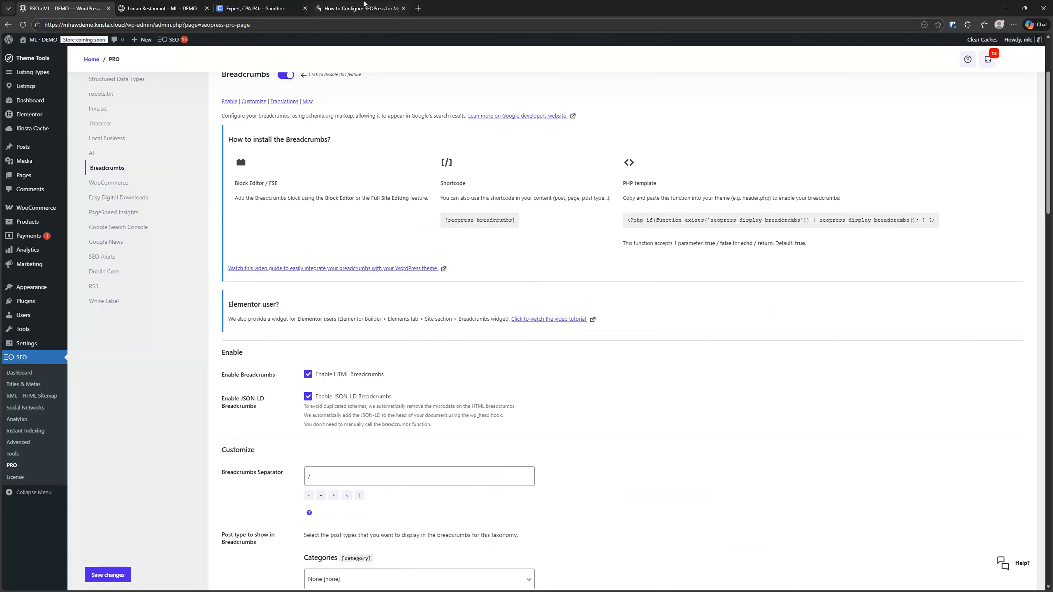
left_click(364, 3)
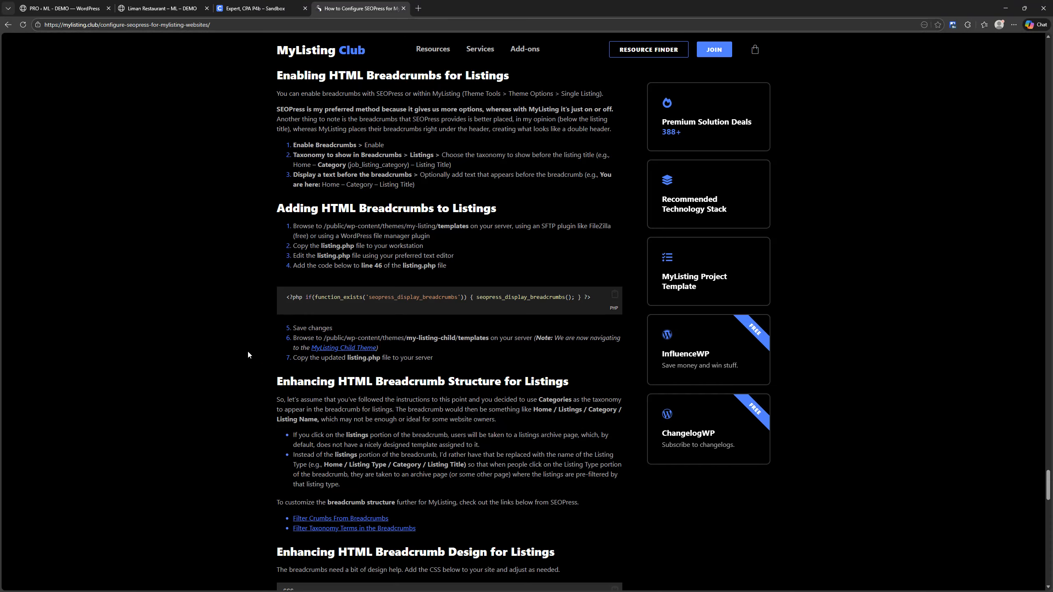
scroll(245, 348, "down", 5)
scroll(242, 250, "up", 1)
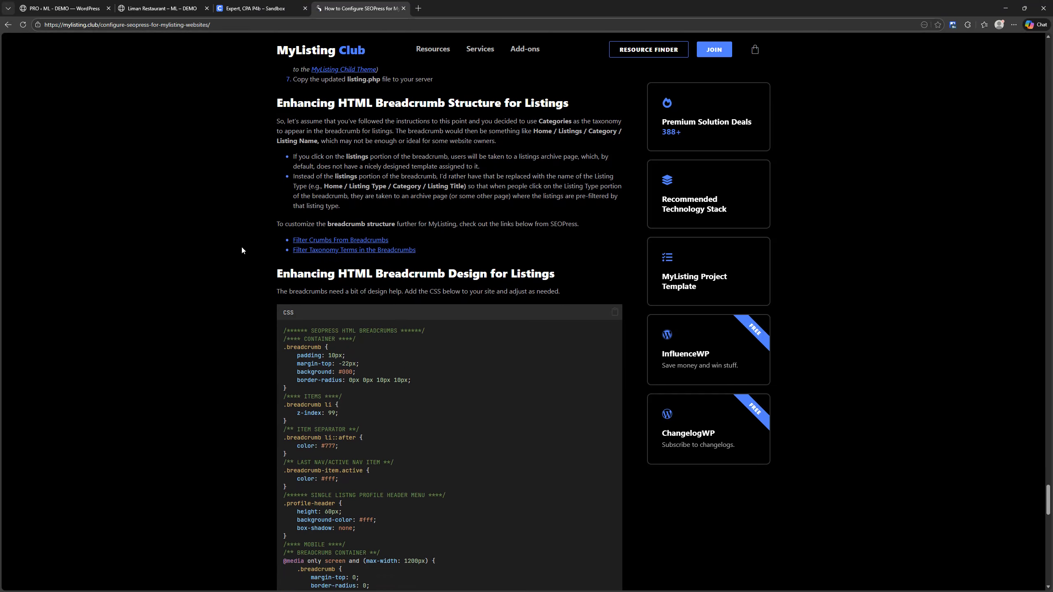
scroll(248, 245, "down", 3)
left_click(614, 221)
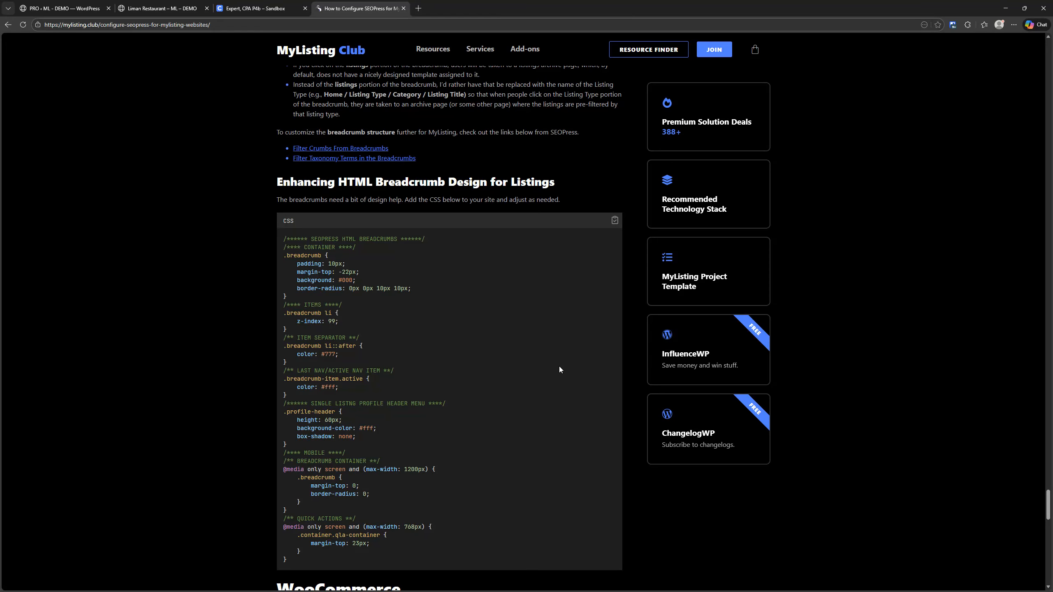
Step: Activate the WPCodeBox 2 plugin on the ML - DEMO WordPress site and open its snippet manager
left_click(160, 8)
left_click(84, 8)
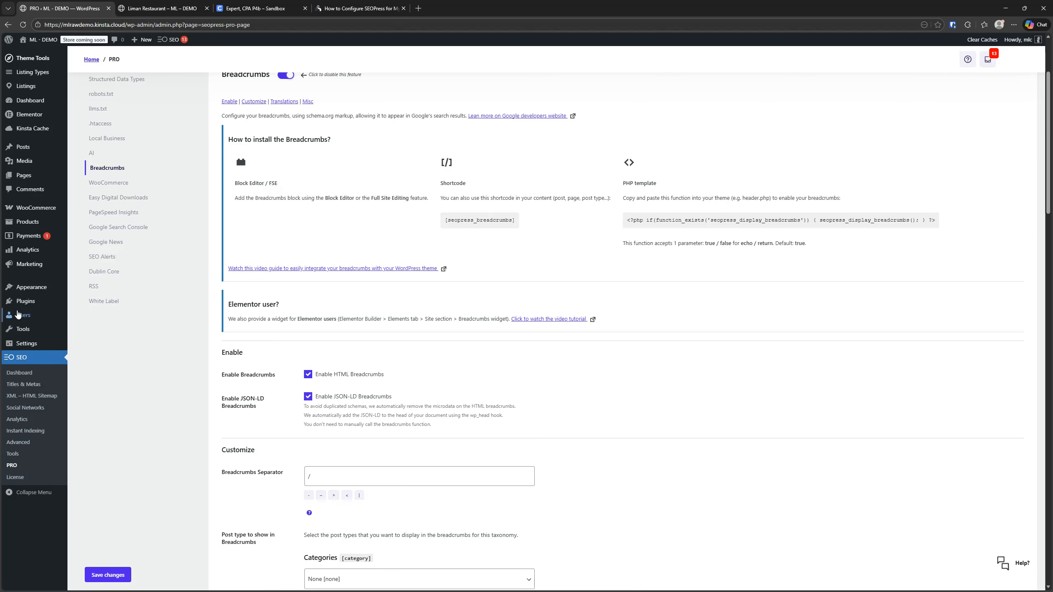
left_click(25, 301)
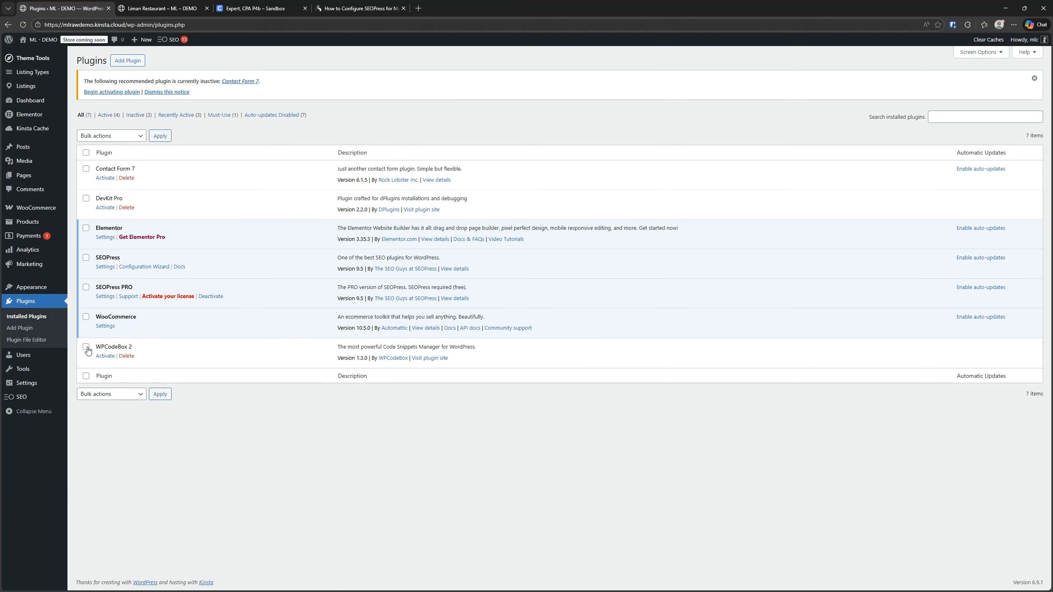
left_click(105, 357)
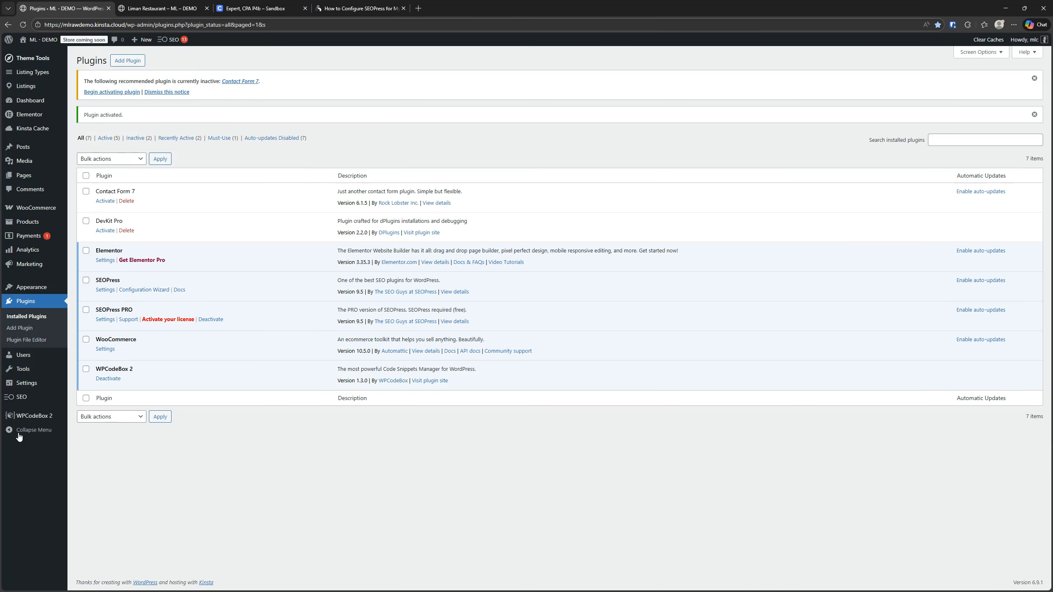
left_click(29, 416)
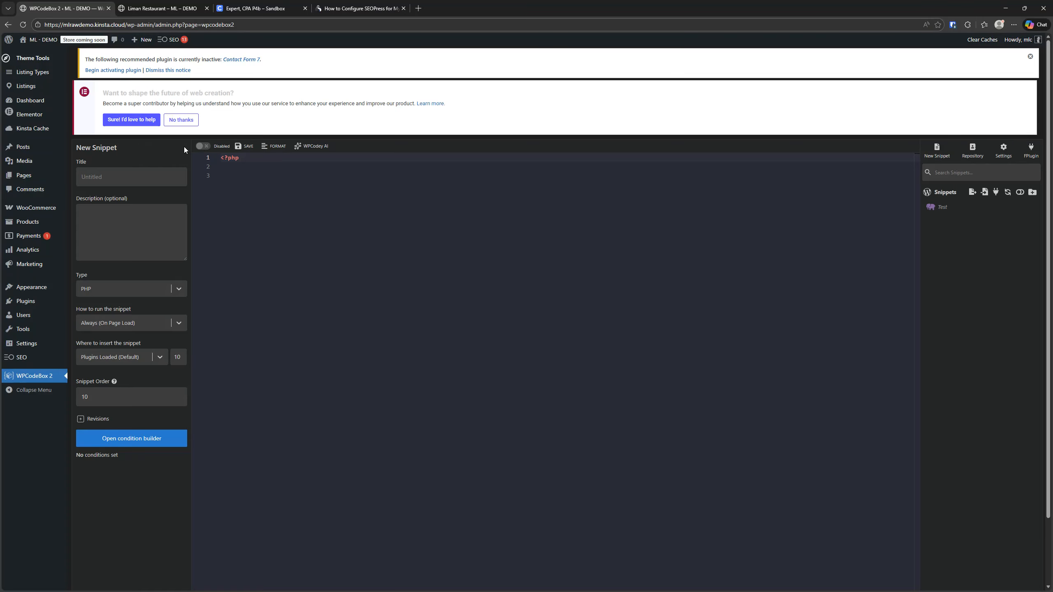
Step: Change the WPCodeBox layout to show the snippet list beside the WordPress admin menu, and save the settings
left_click(1003, 149)
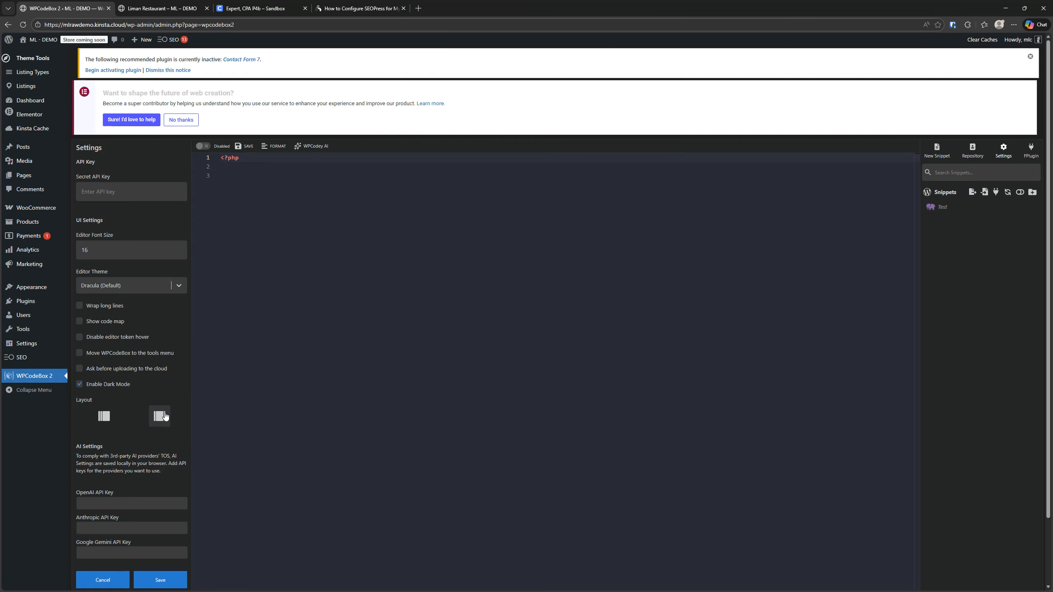
left_click(105, 417)
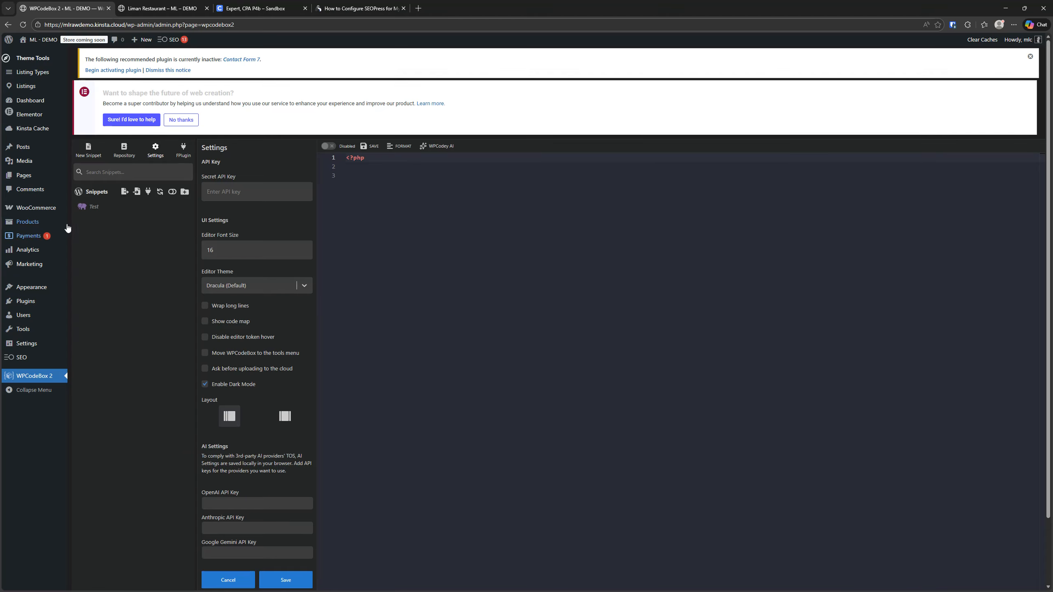
left_click(281, 580)
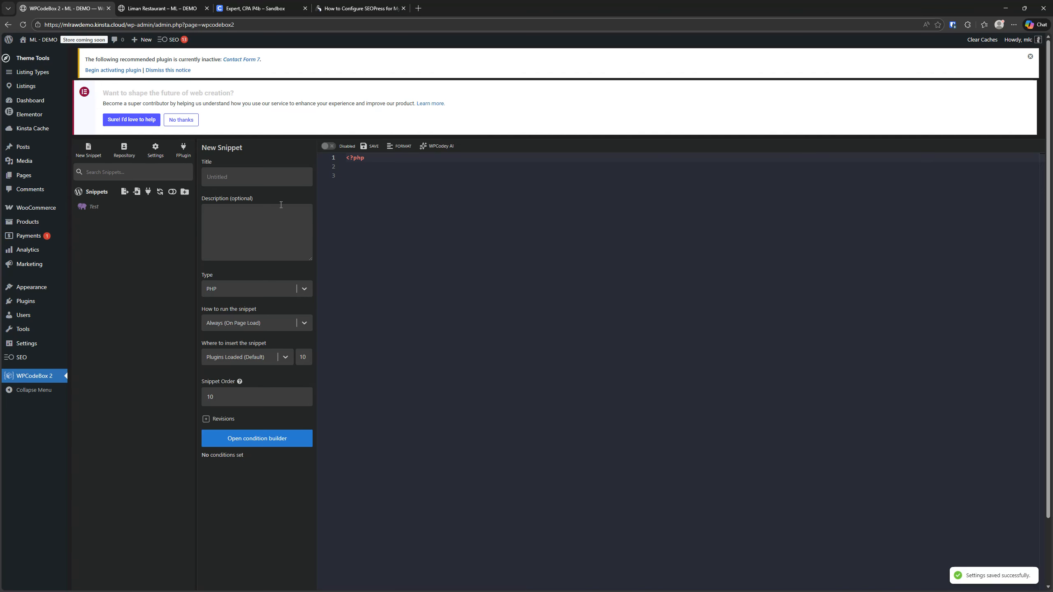
Step: Delete the existing Test PHP snippet that contains the seopress_display_breadcrumbs code
left_click(93, 207)
right_click(93, 211)
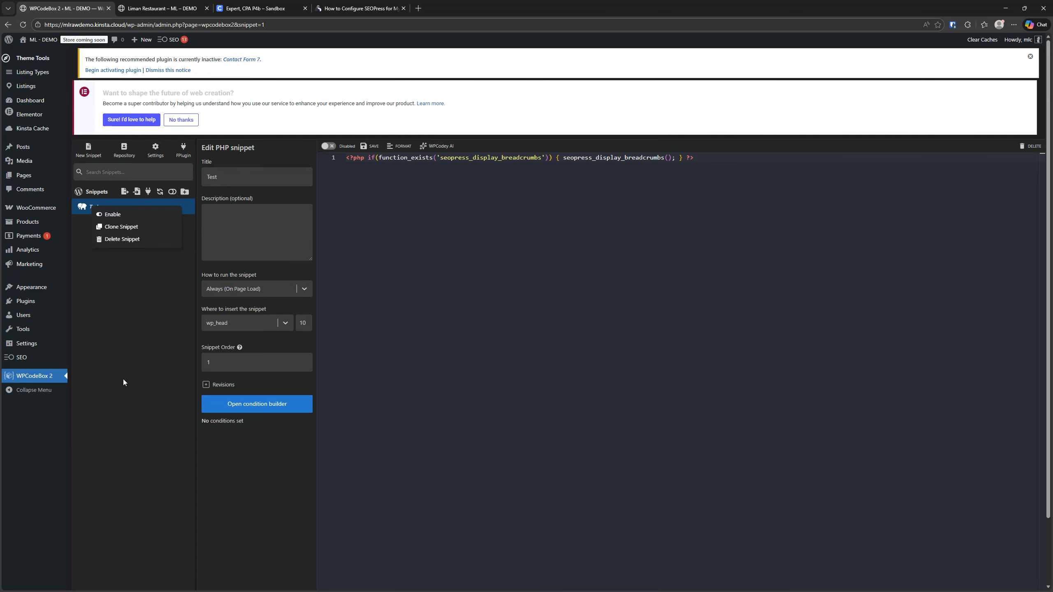
left_click(124, 240)
left_click(547, 248)
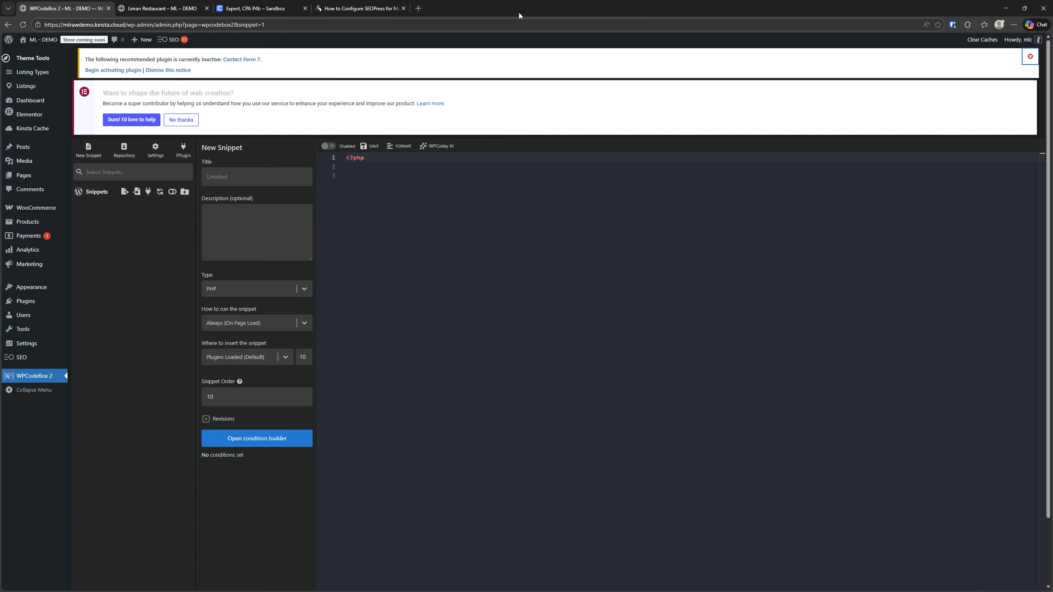
Step: Dismiss the admin notice about the inactive Contact Form 7 plugin, retrying the dismissal link
left_click(168, 70)
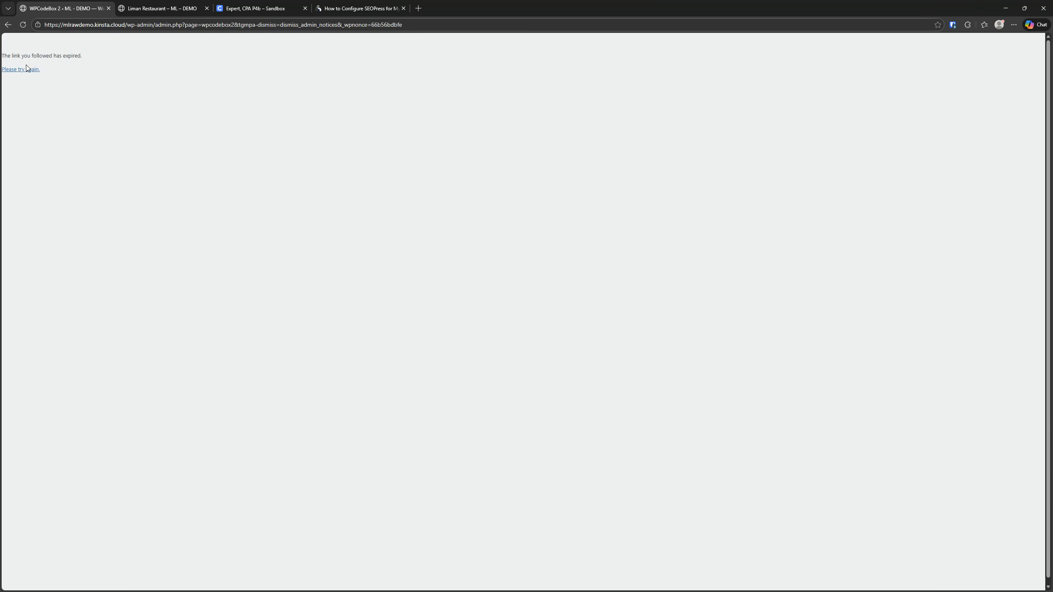
left_click(27, 69)
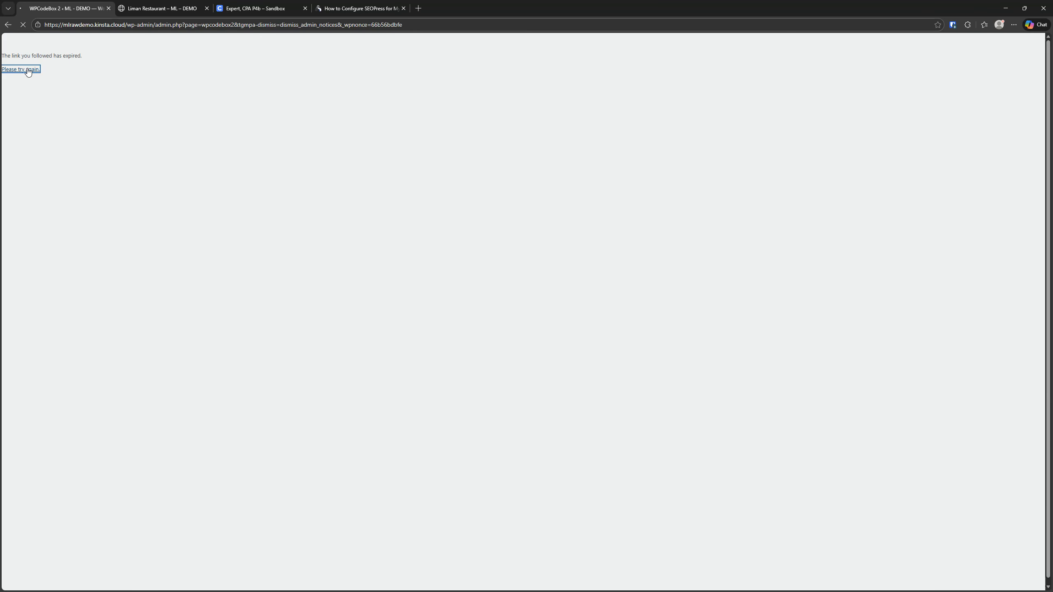
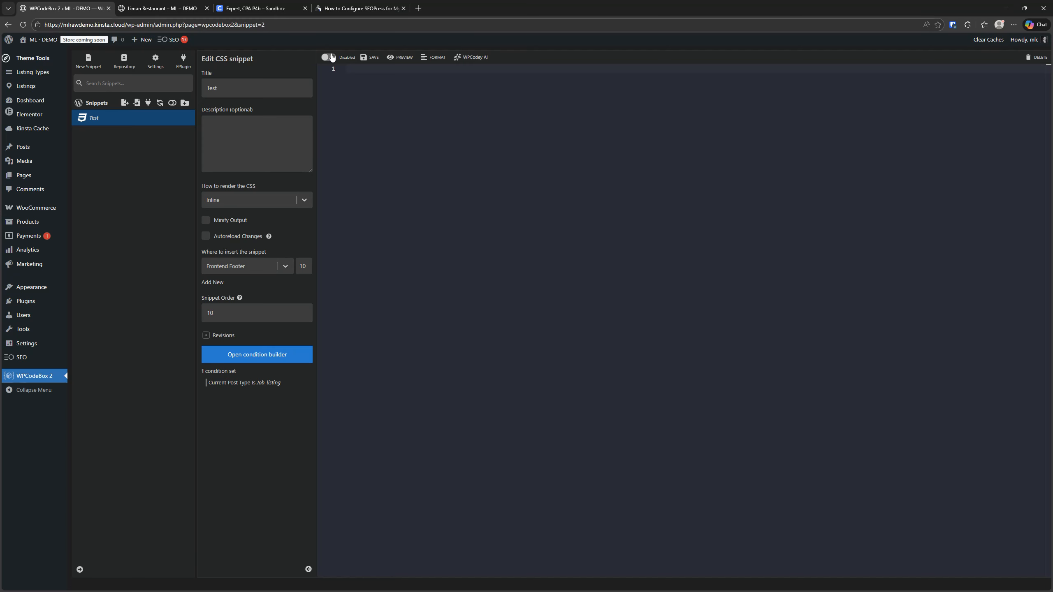
Step: Paste the copied SEOPress HTML breadcrumbs CSS into the Test CSS snippet and save it
key("ctrl+v")
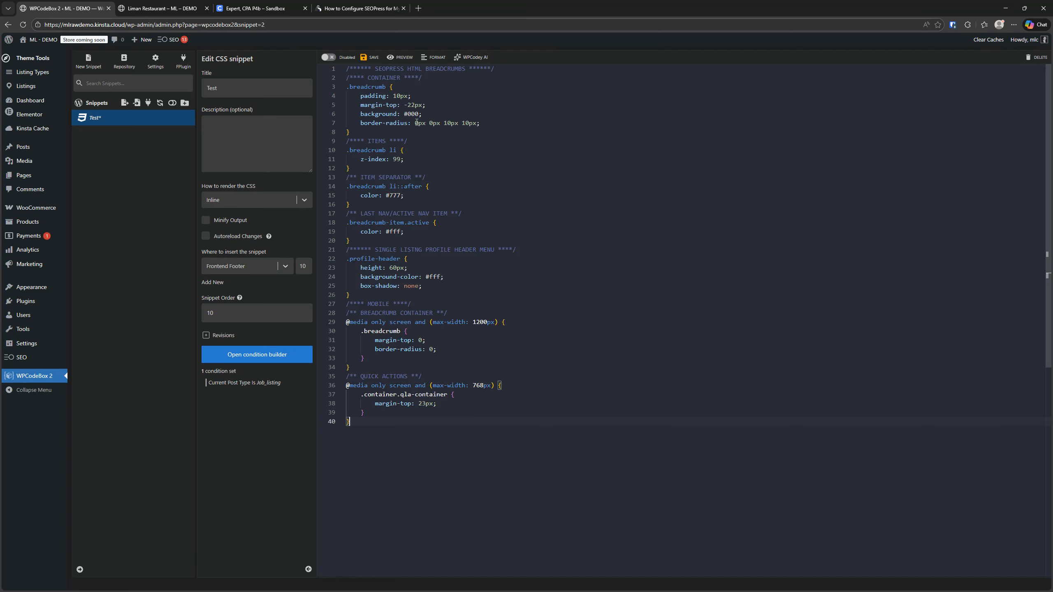
left_click(368, 60)
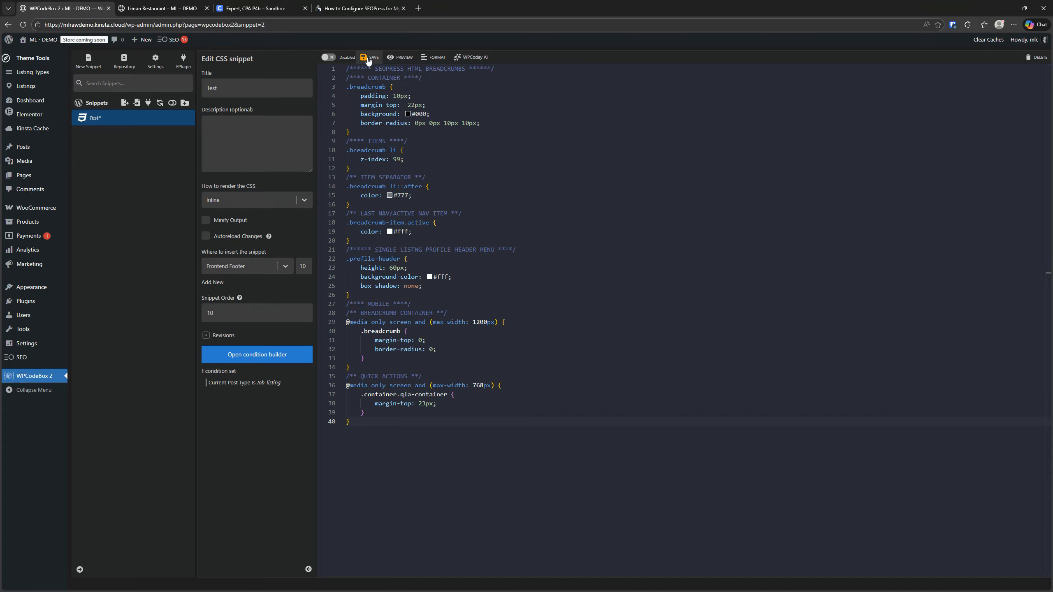
Step: Enable the Test CSS snippet and duplicate the Liman Restaurant listing tab to load the styled breadcrumbs beside the unstyled page
left_click(328, 58)
left_click(160, 8)
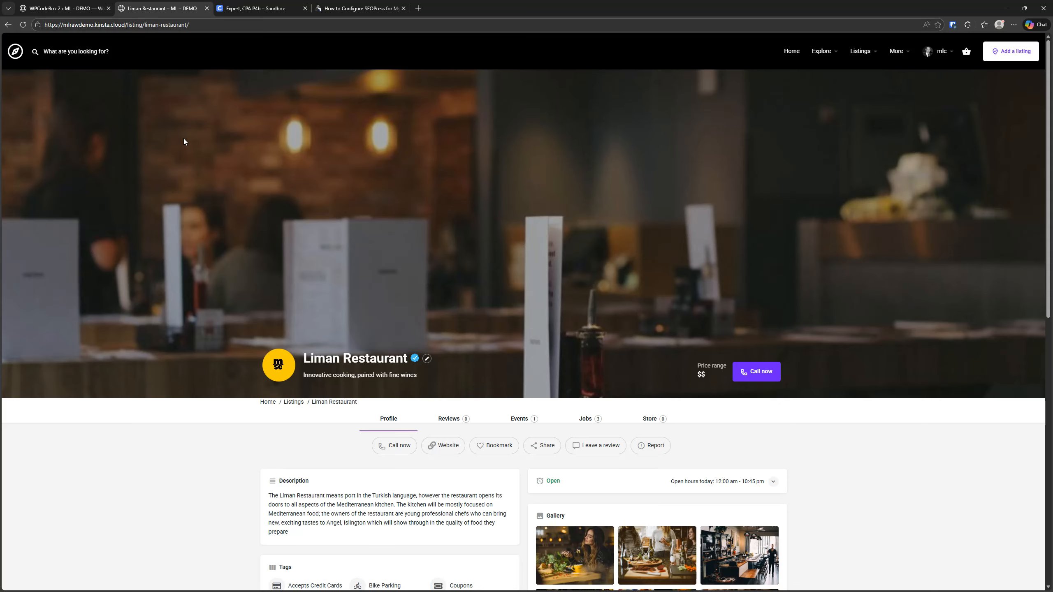
right_click(161, 8)
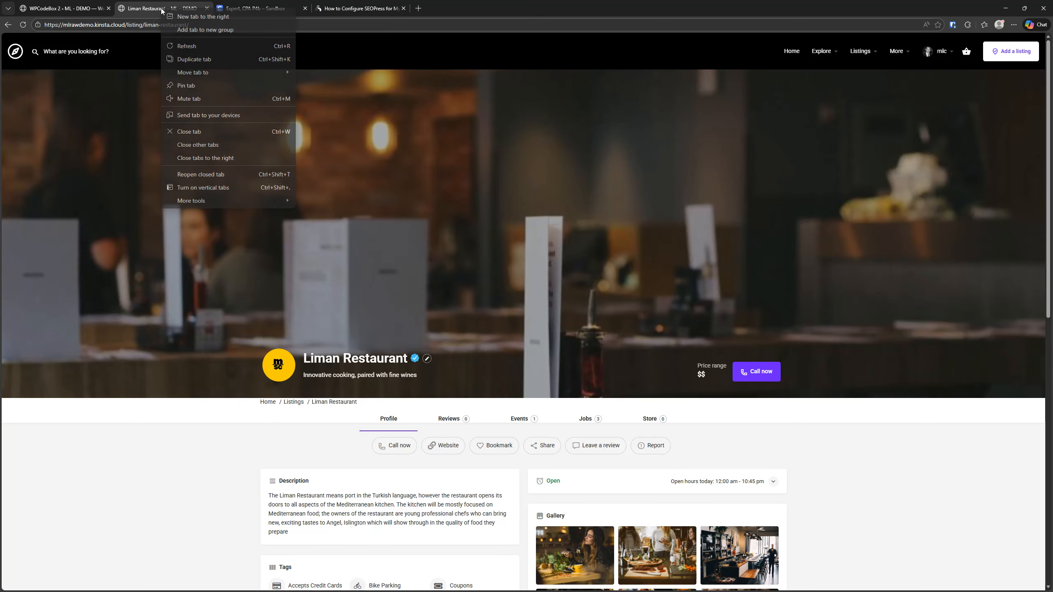
left_click(208, 62)
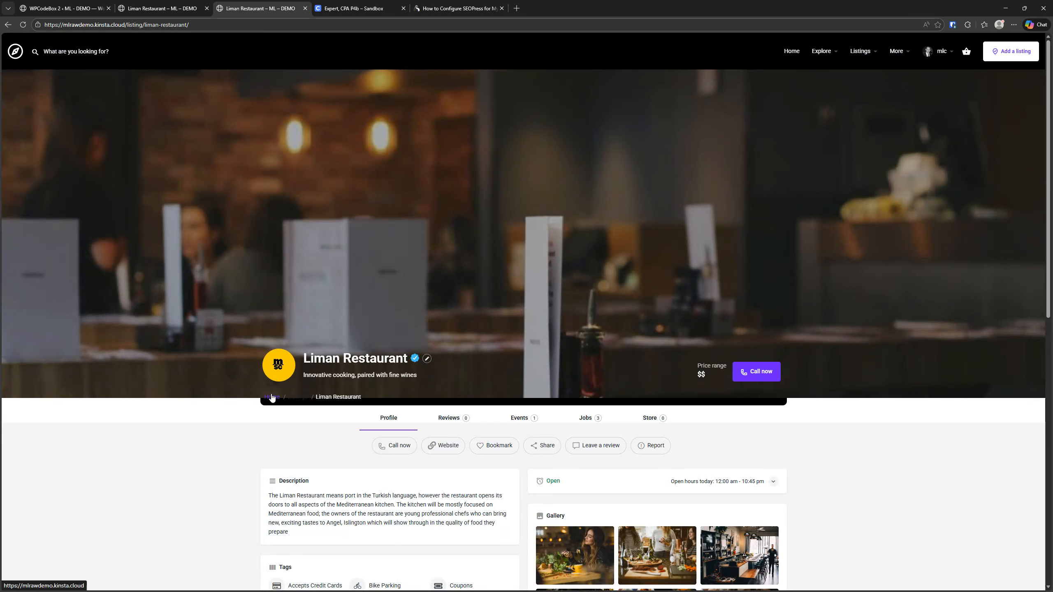
key("ctrl")
key("ctrl")
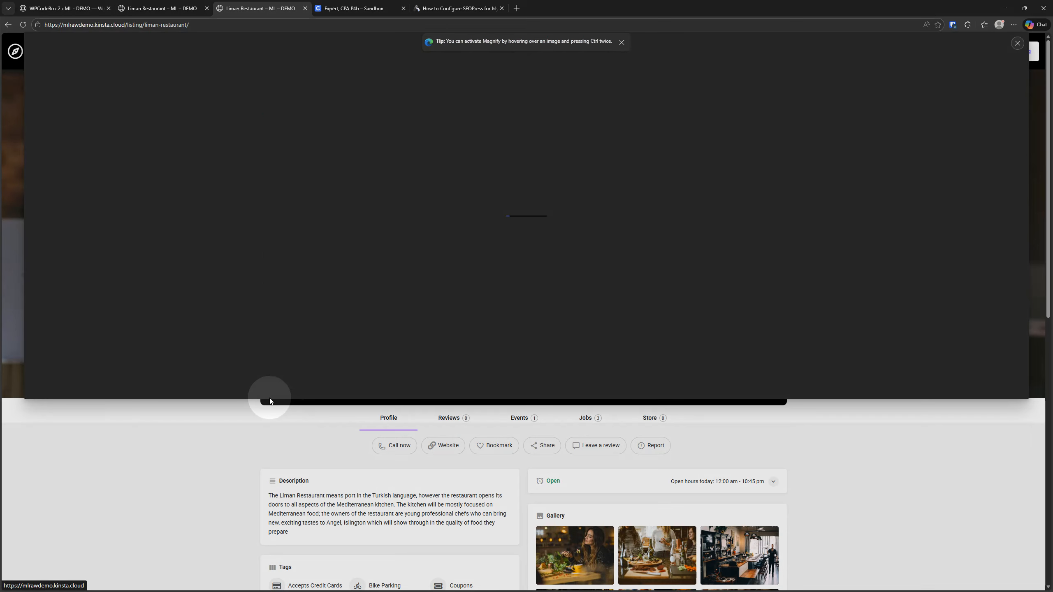
left_click(239, 458)
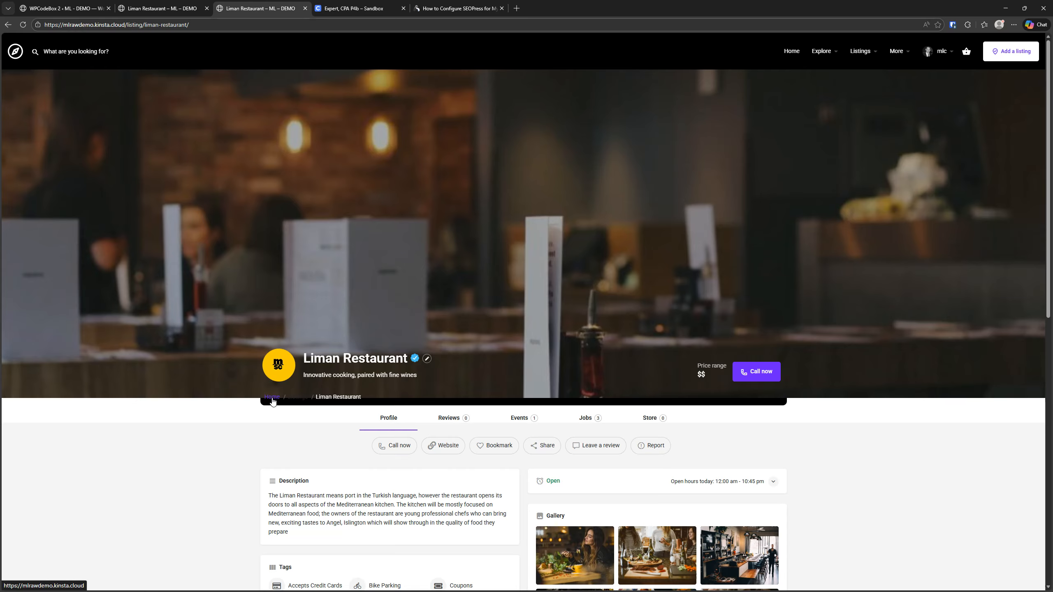
left_click(185, 212)
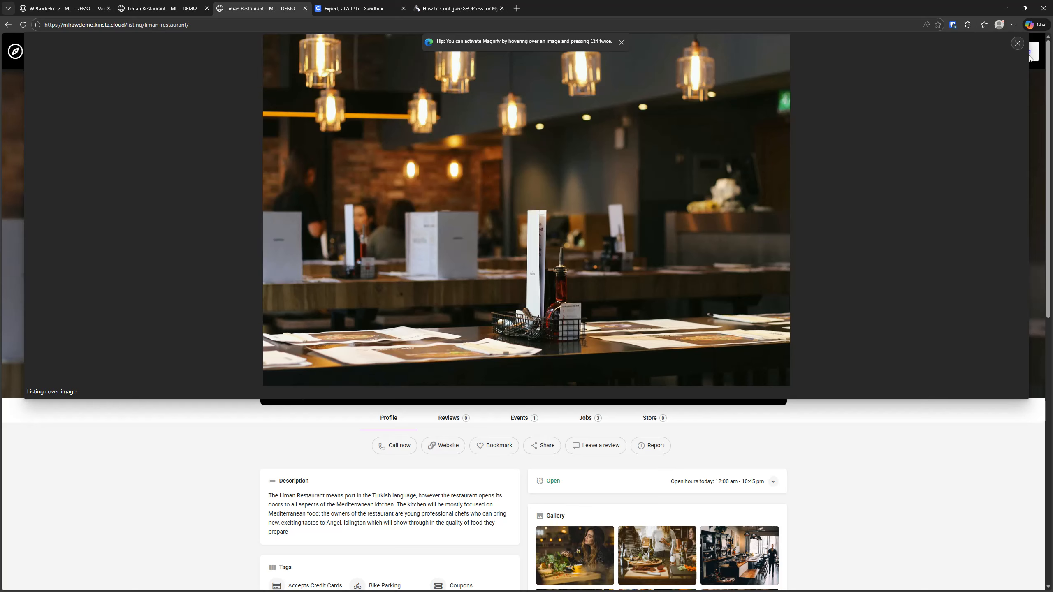
left_click(1017, 44)
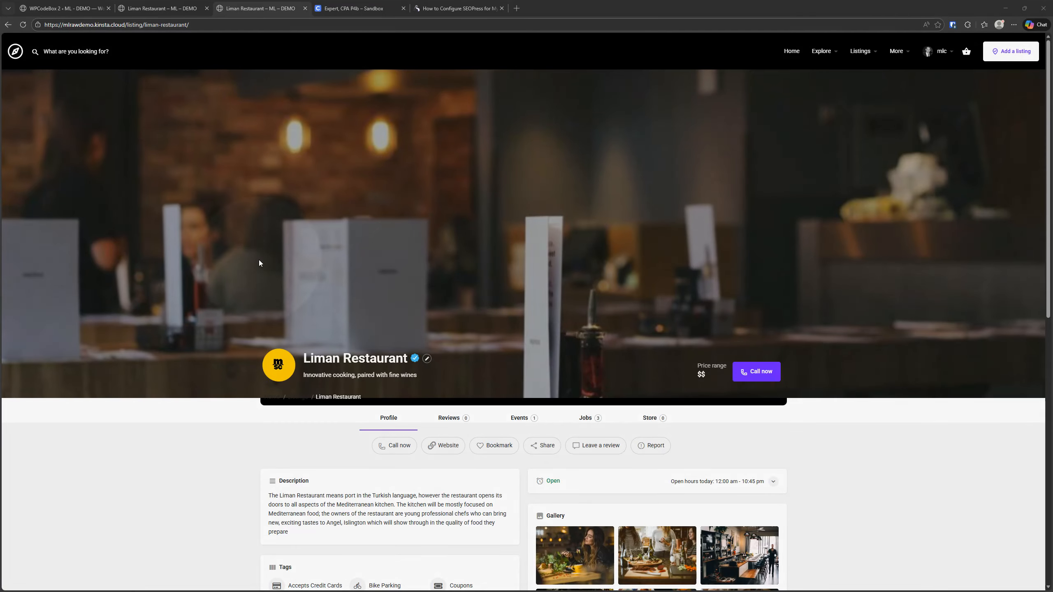
left_click(259, 261)
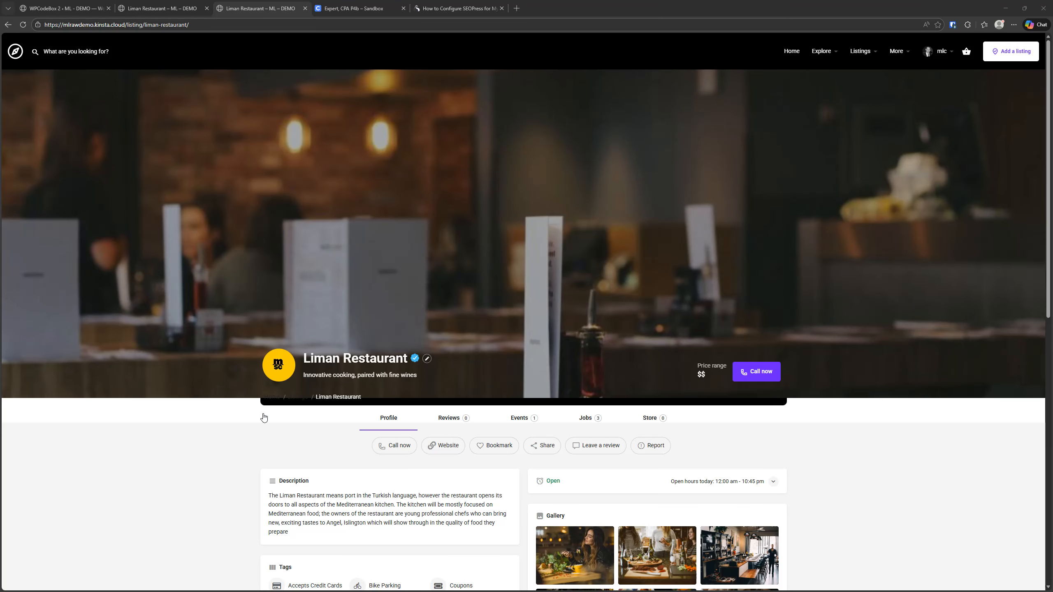
left_click(276, 397)
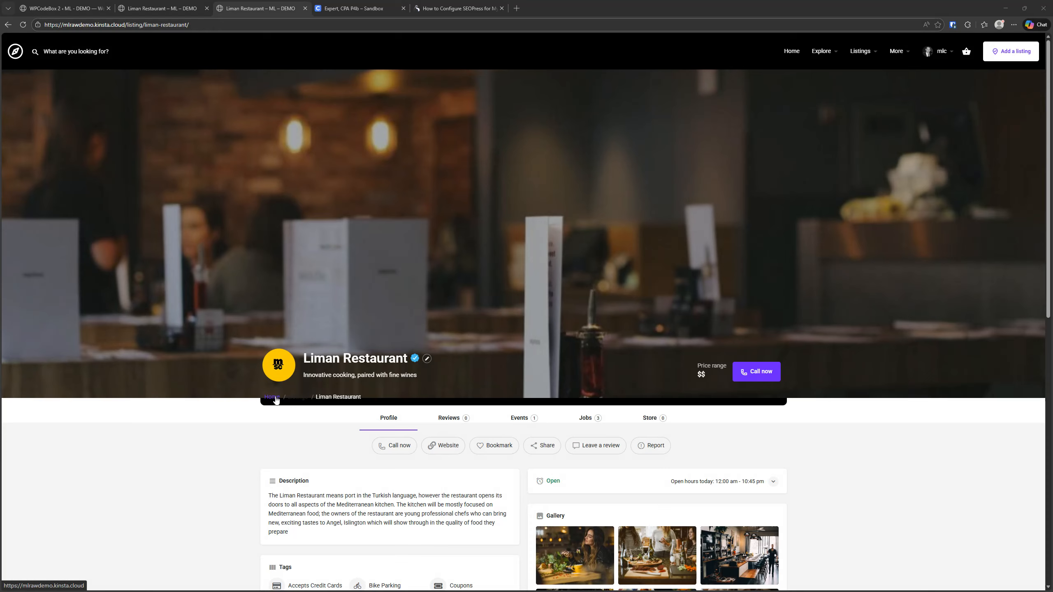
Step: Open the WordPress Pages list in a new tab and open the Add a Listing page for editing with Elementor in another tab
left_click(165, 8)
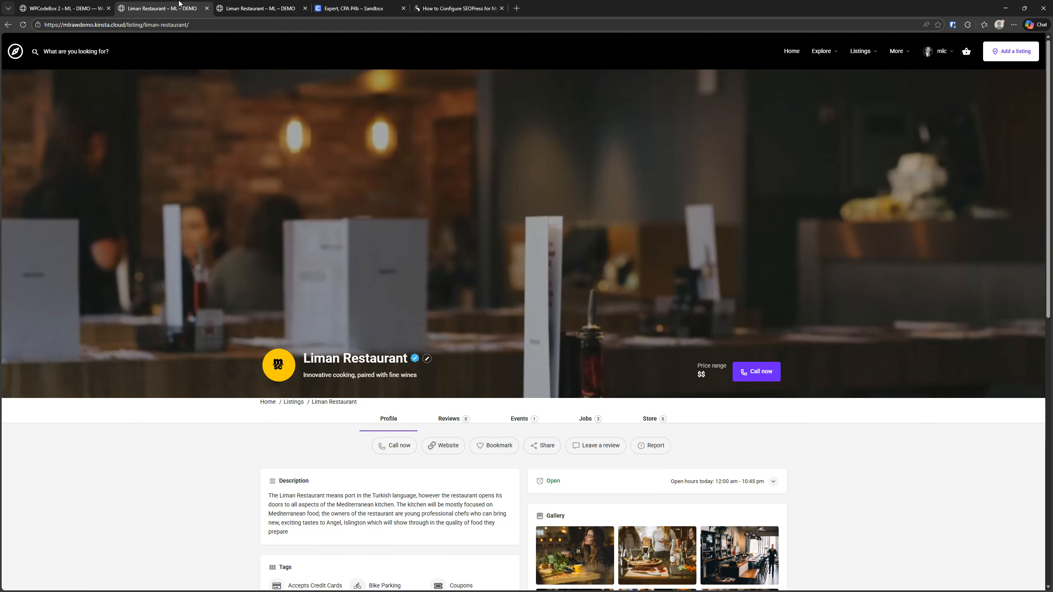
left_click(88, 8)
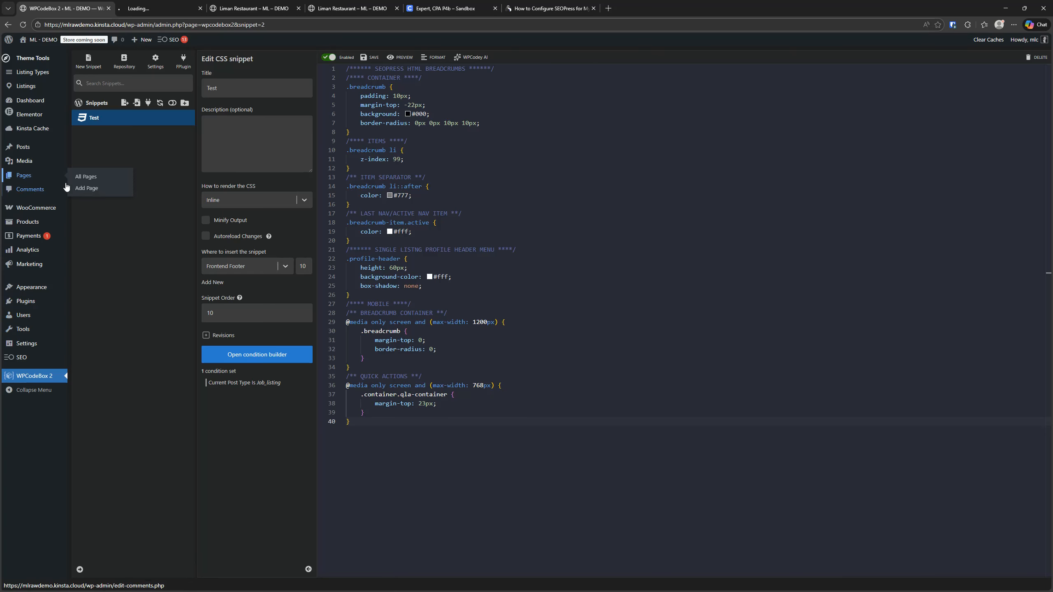
middle_click(37, 176)
left_click(158, 4)
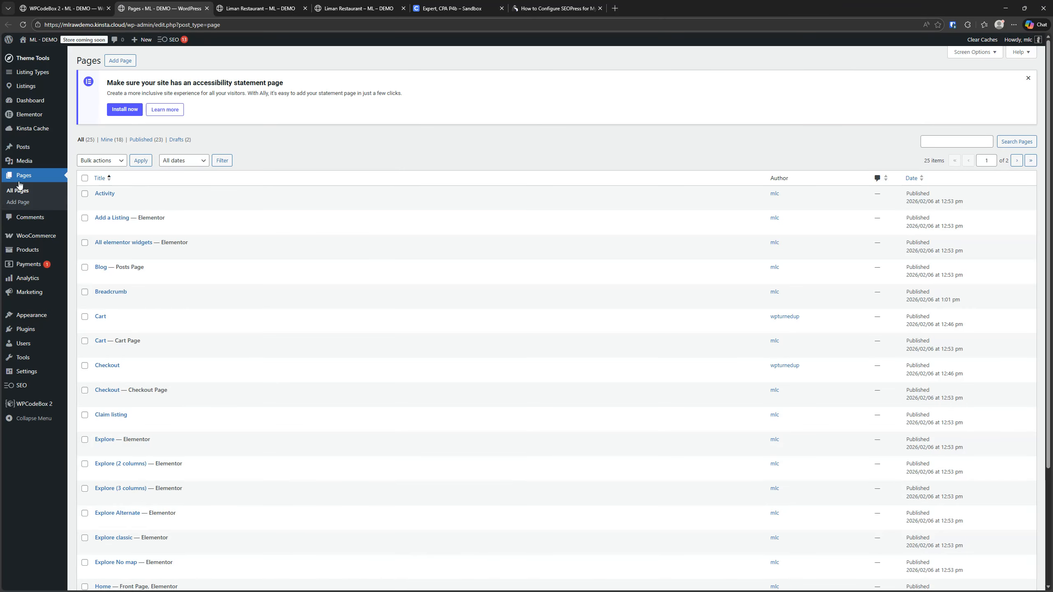
right_click(212, 230)
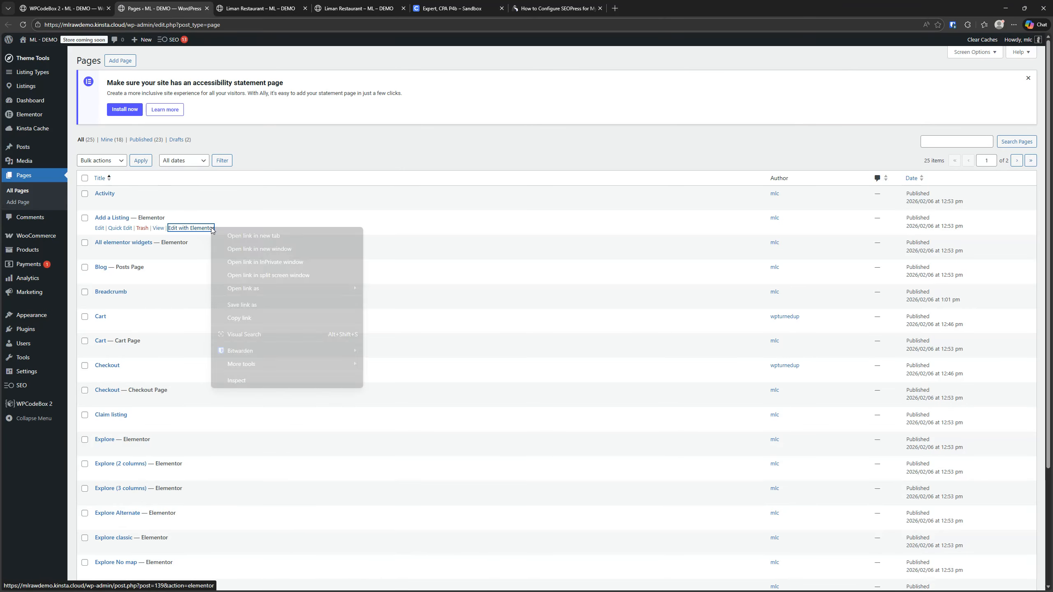
left_click(253, 235)
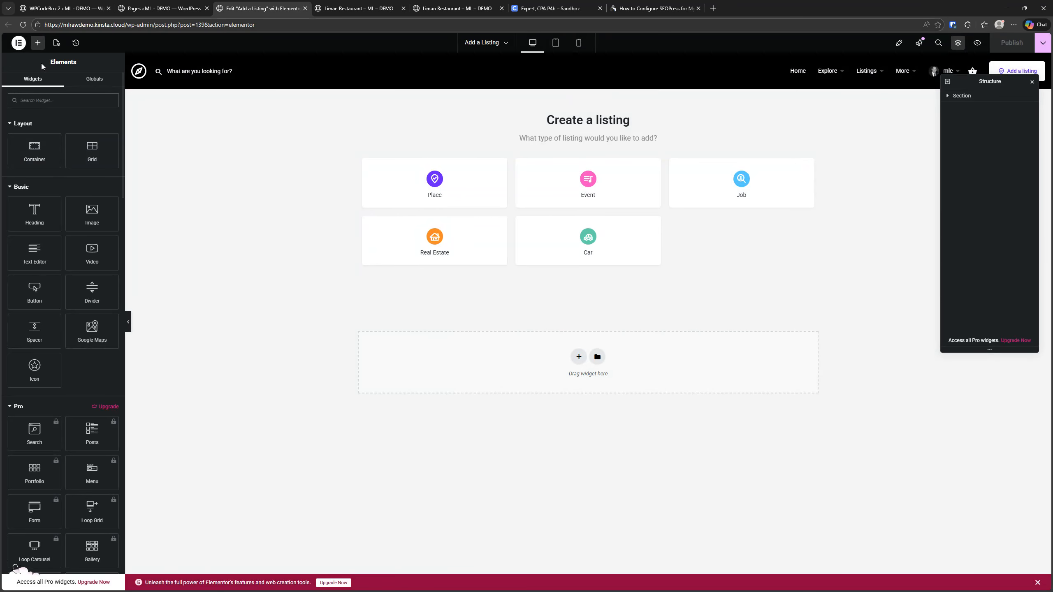
Step: Open the Typography theme style options in Elementor's Site Settings
left_click(17, 44)
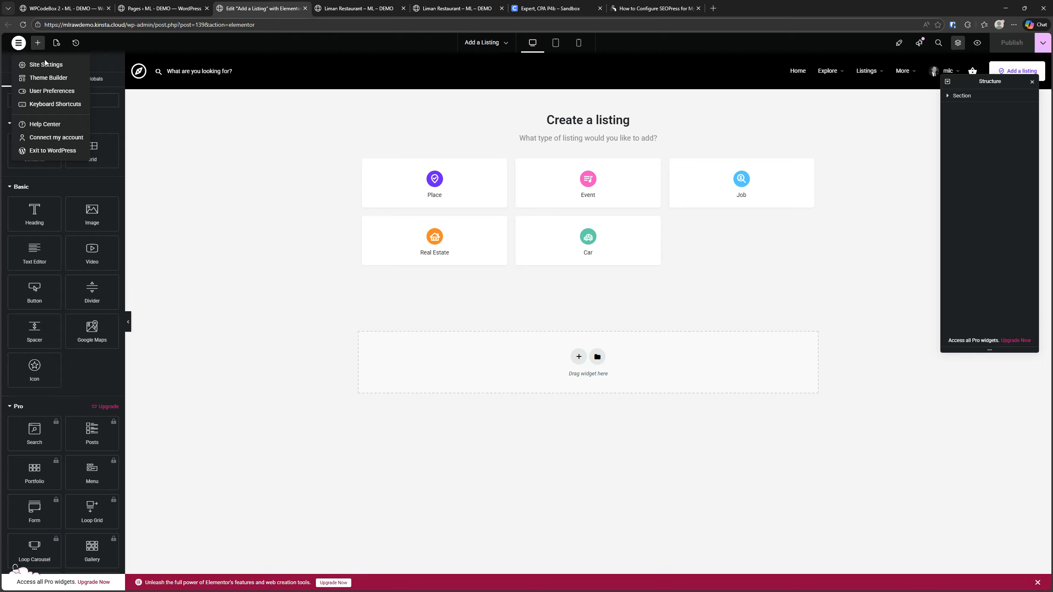
left_click(46, 64)
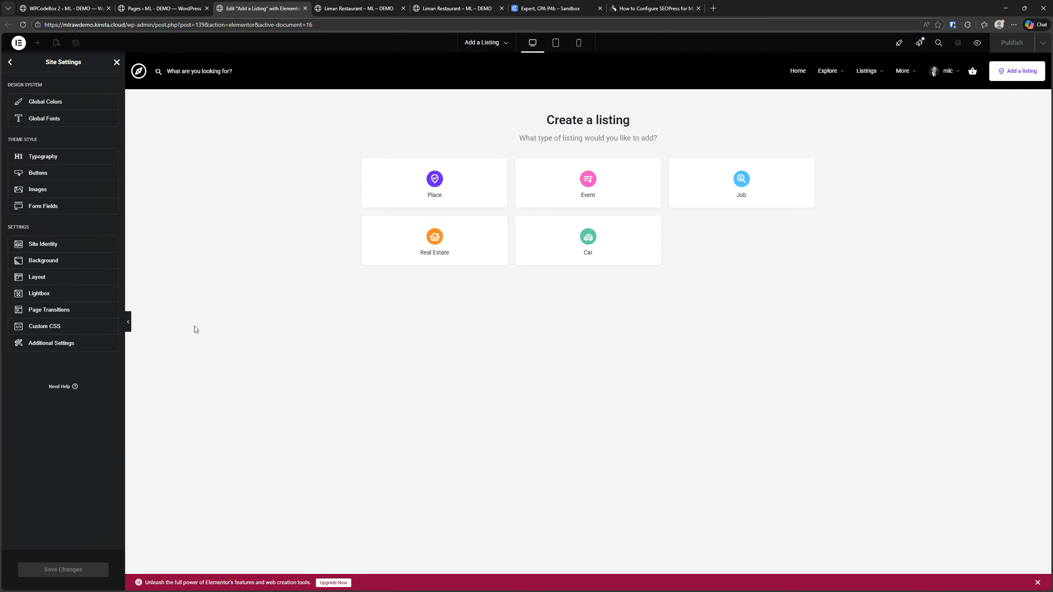
left_click(61, 159)
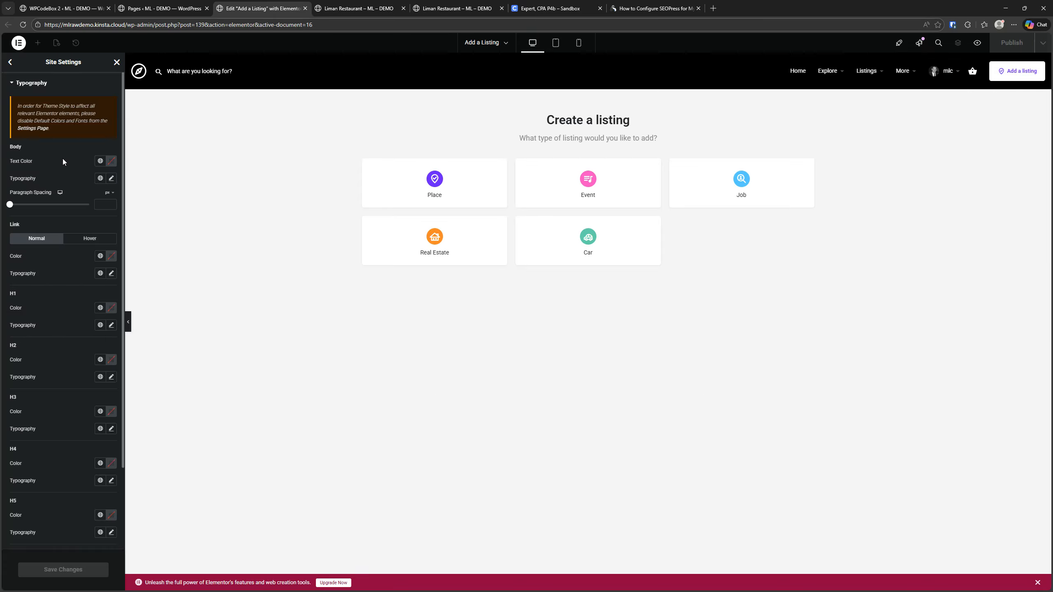
Step: View the global colors offered for normal links and compare the breadcrumbs on the unstyled and styled Liman Restaurant tabs
left_click(102, 256)
left_click(353, 8)
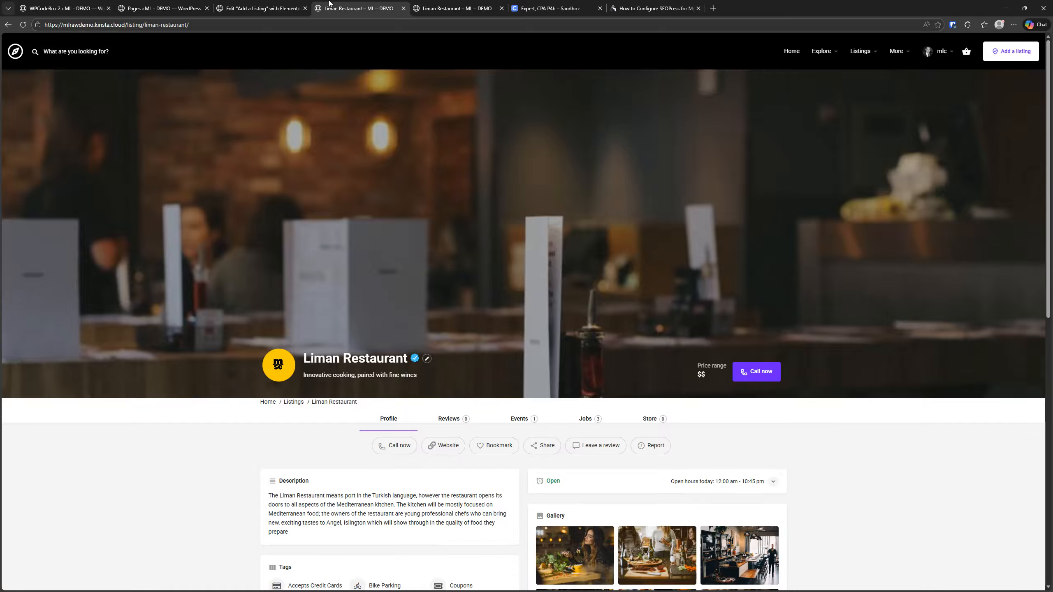
left_click(247, 7)
left_click(345, 7)
left_click(451, 7)
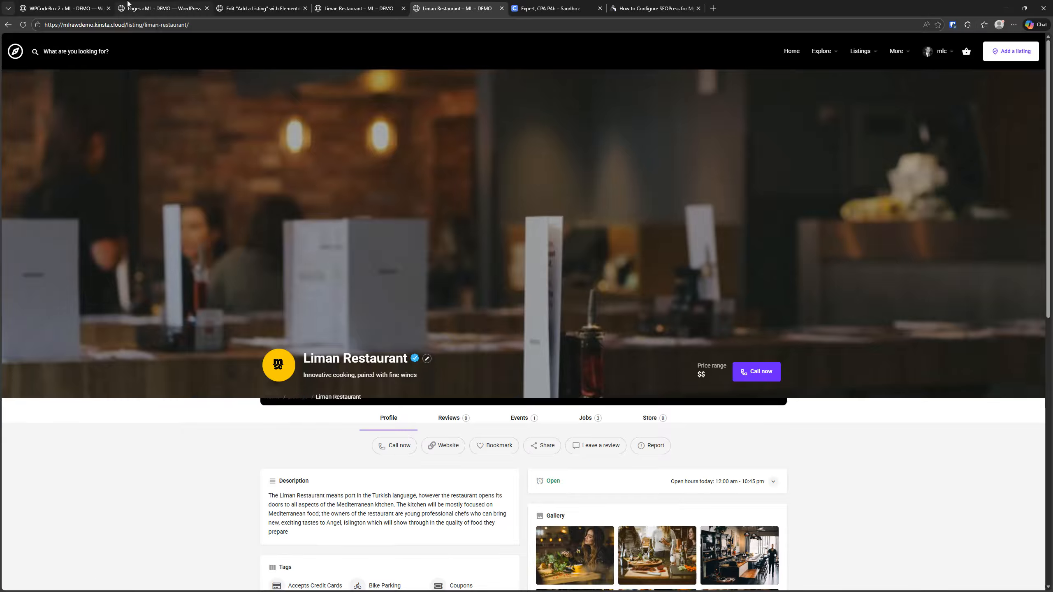
left_click(259, 7)
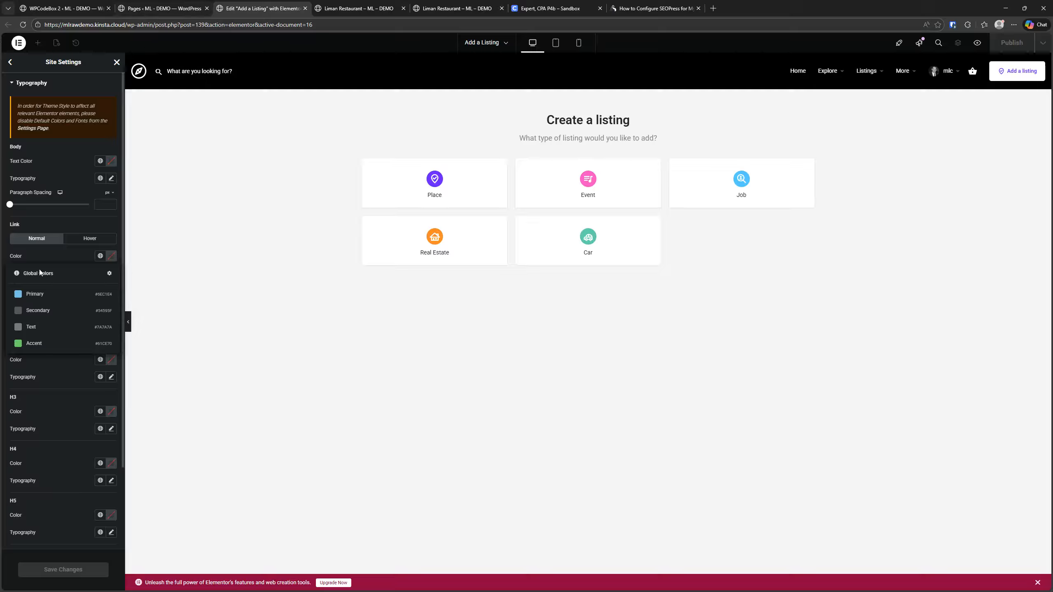
Step: Set the normal link color to a custom yellow and save the site settings
left_click(121, 317)
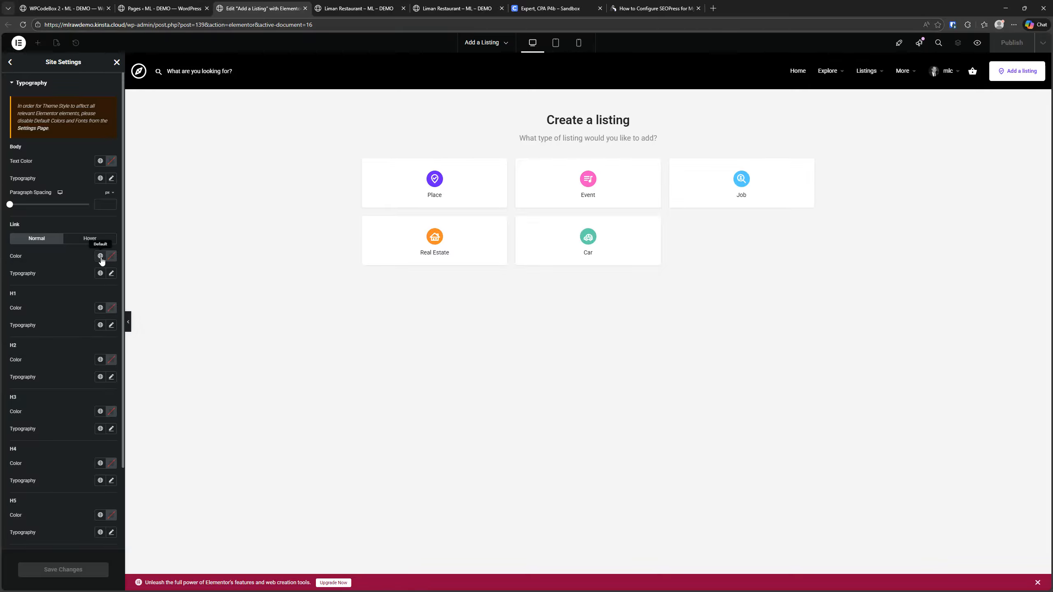
left_click(111, 256)
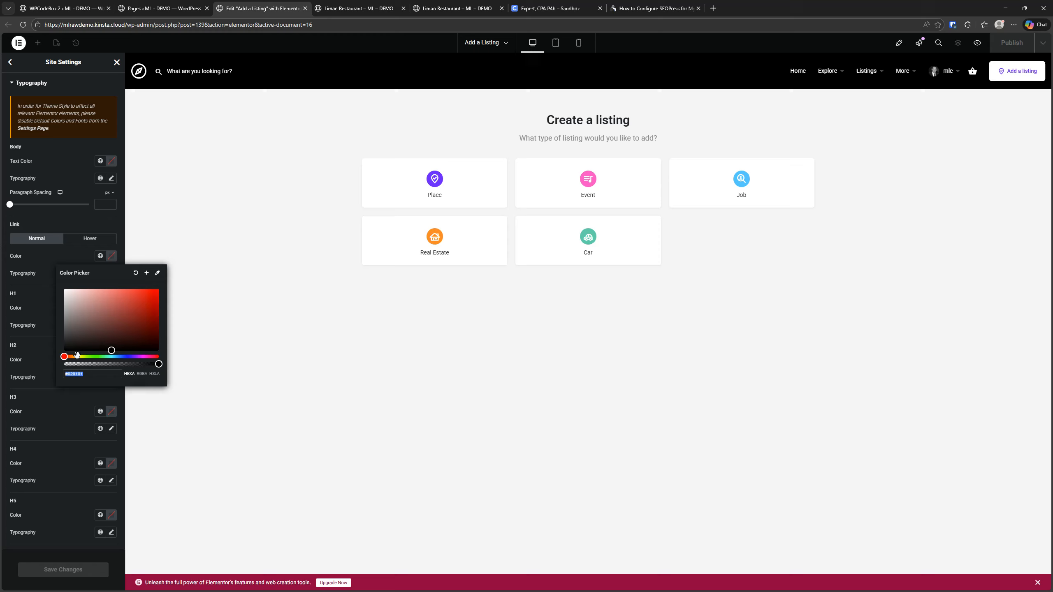
left_click_drag(77, 357, 76, 357)
left_click(157, 291)
left_click(200, 274)
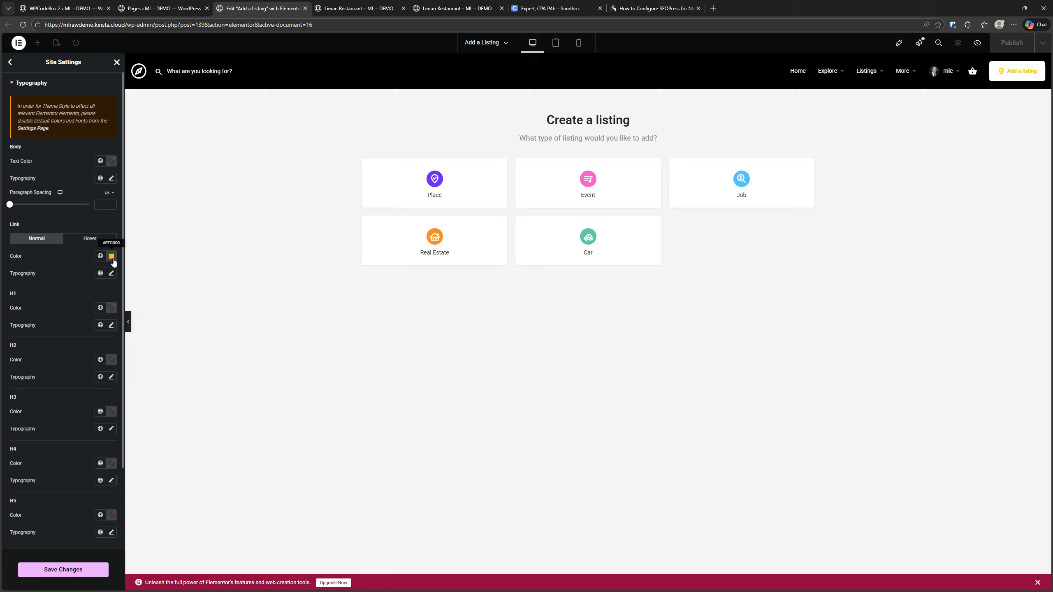
left_click(66, 570)
left_click(83, 574)
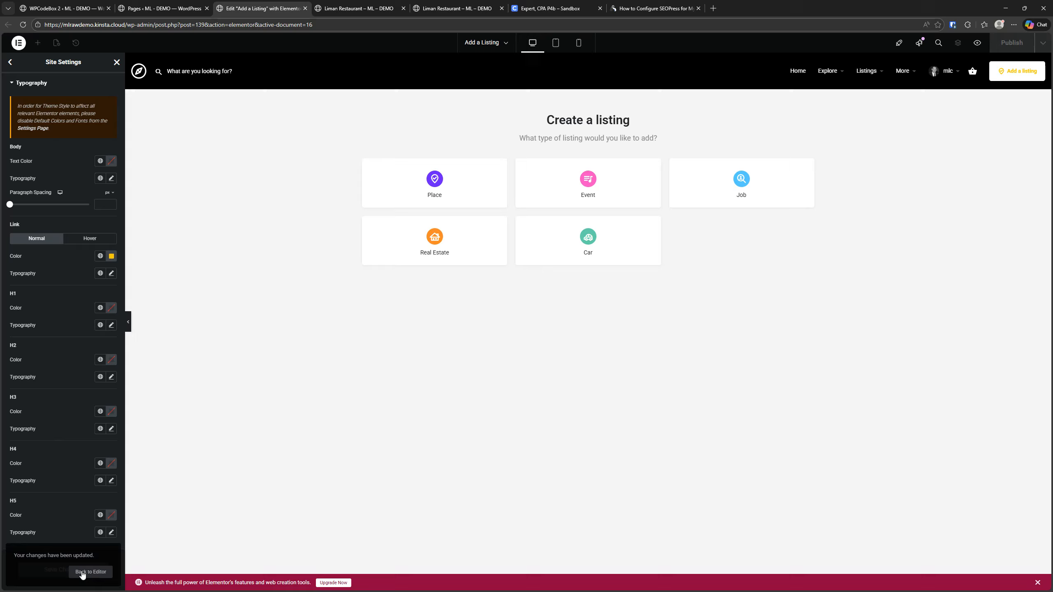
Step: Reload the styled Liman Restaurant listing to check its breadcrumb link colors, and compare it with the Expert, CPA P4b sandbox listing
left_click(431, 6)
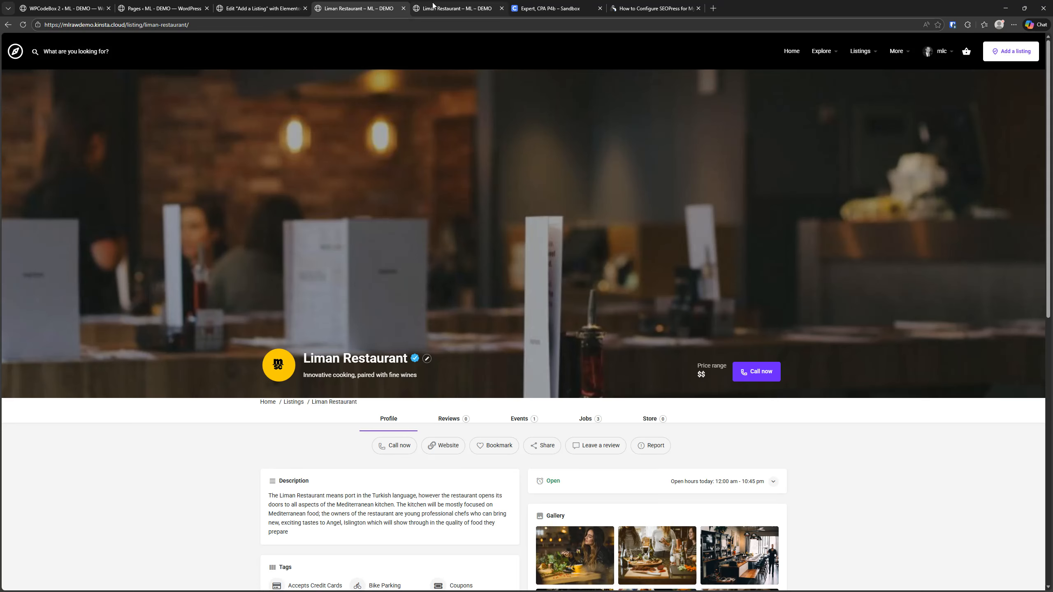
left_click(435, 1)
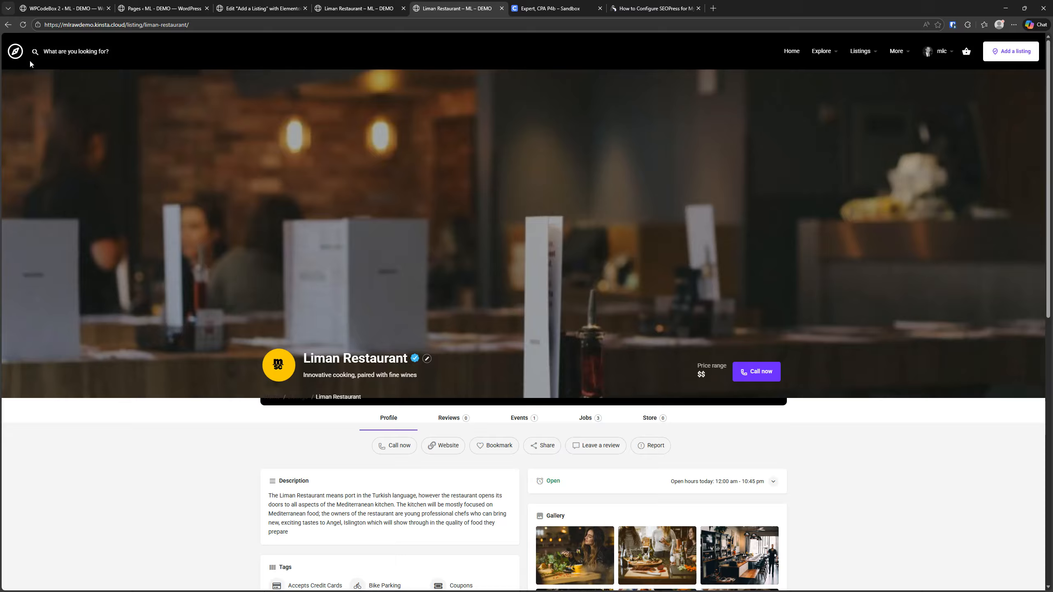
left_click(22, 26)
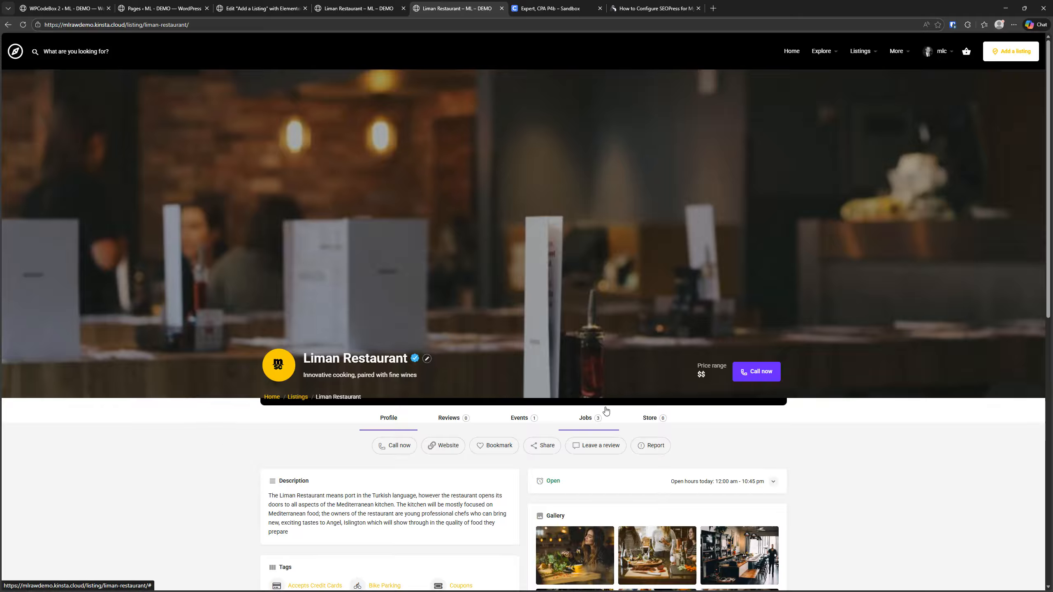
key("ctrl")
key("ctrl")
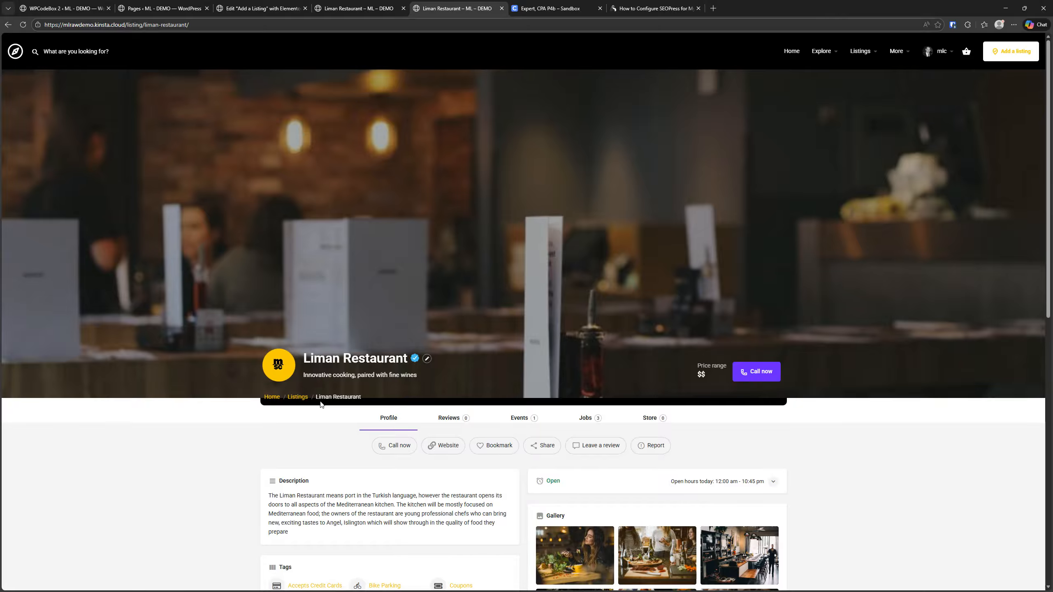
scroll(260, 431, "down", 2)
scroll(260, 431, "up", 2)
left_click(551, 8)
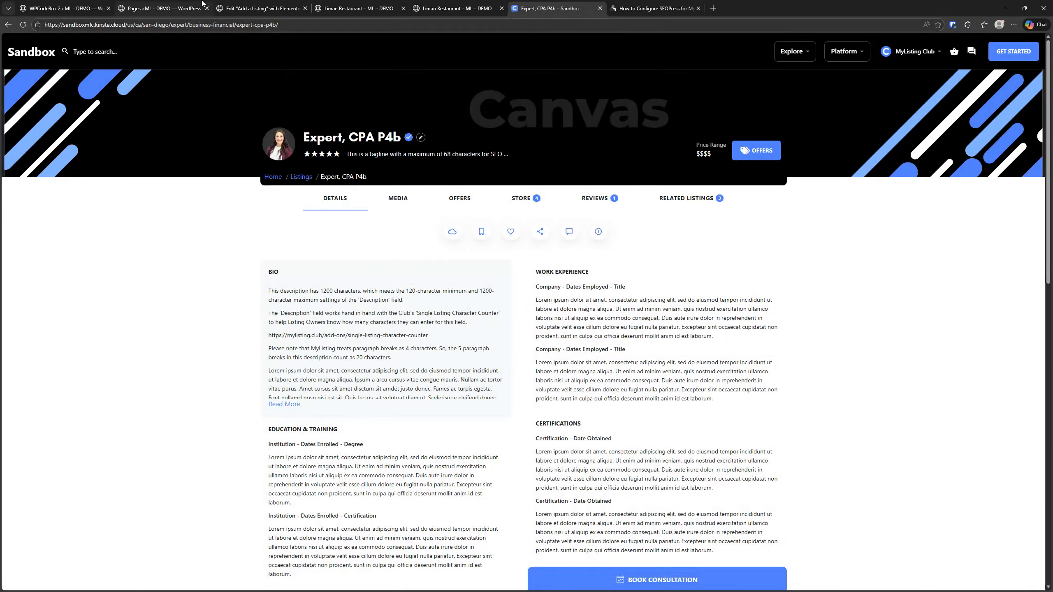
left_click(261, 7)
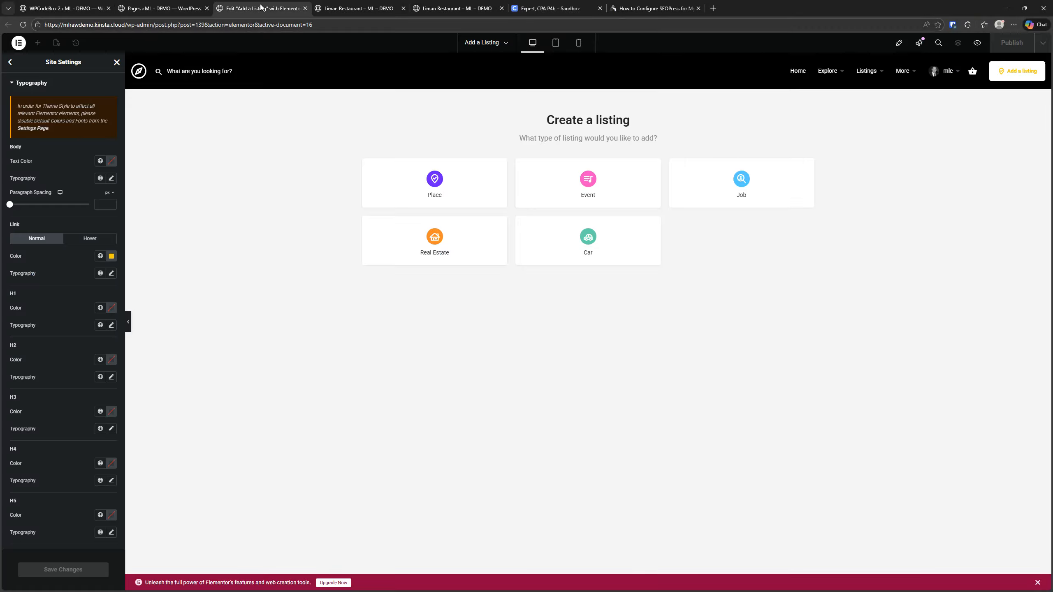
left_click(355, 8)
Step: Set the Place listing type's single page cover background to Gallery Slider and update the listing type
left_click(64, 9)
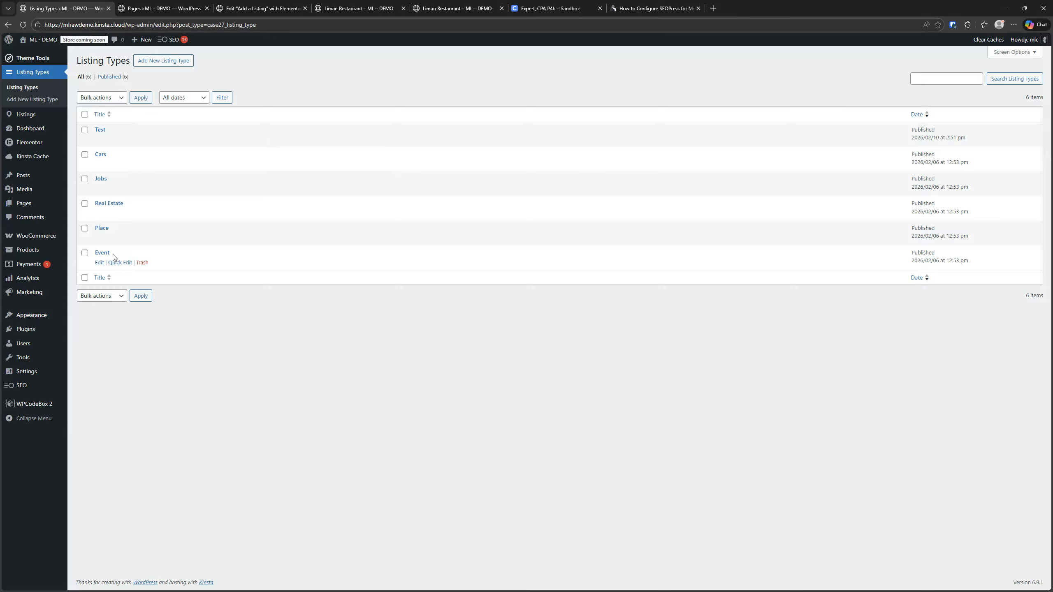
left_click(109, 228)
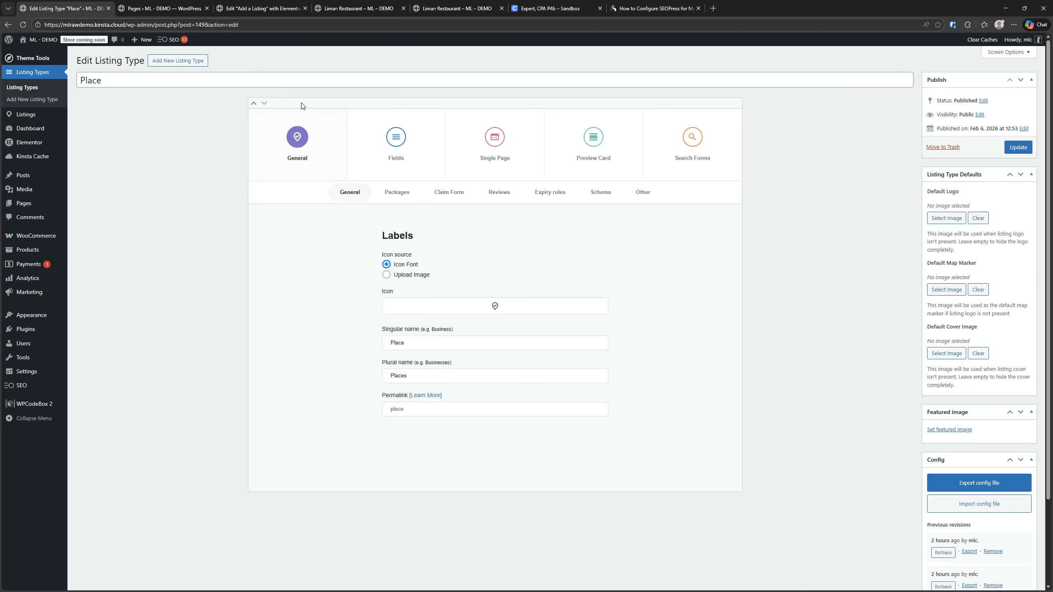
left_click(500, 141)
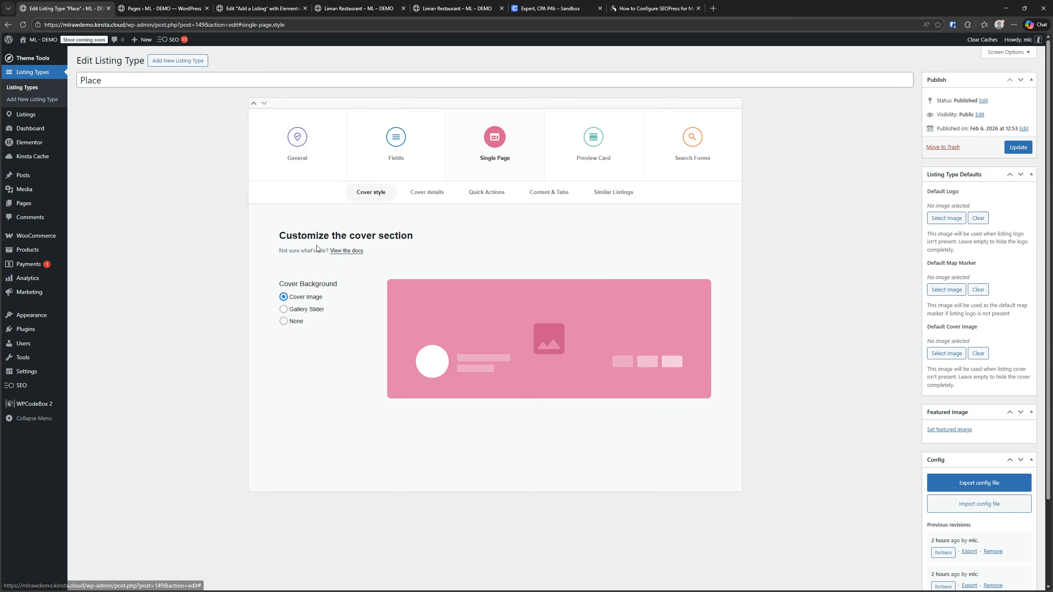
left_click(307, 309)
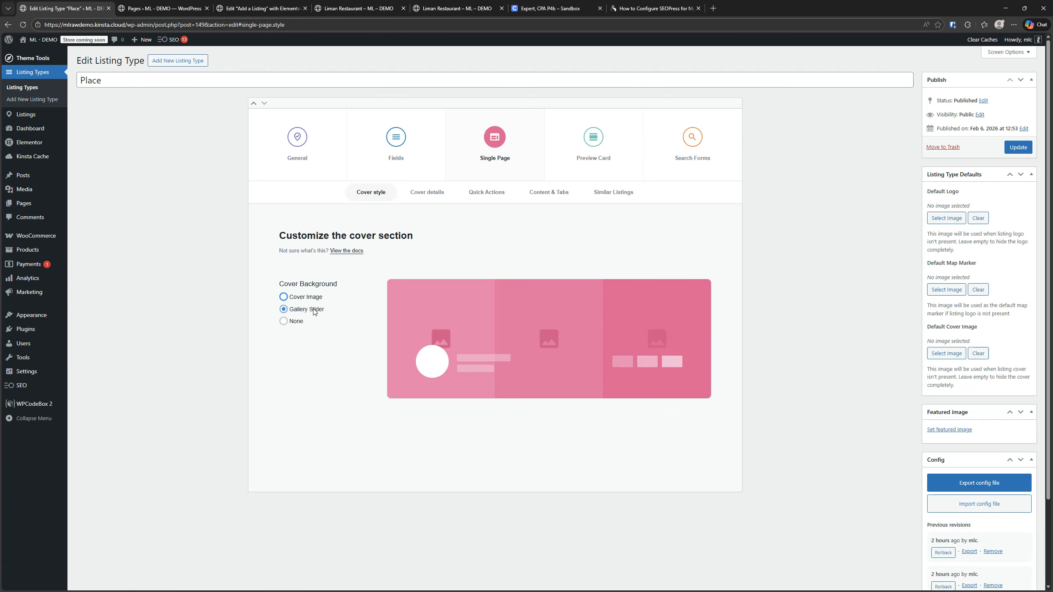
left_click(1017, 148)
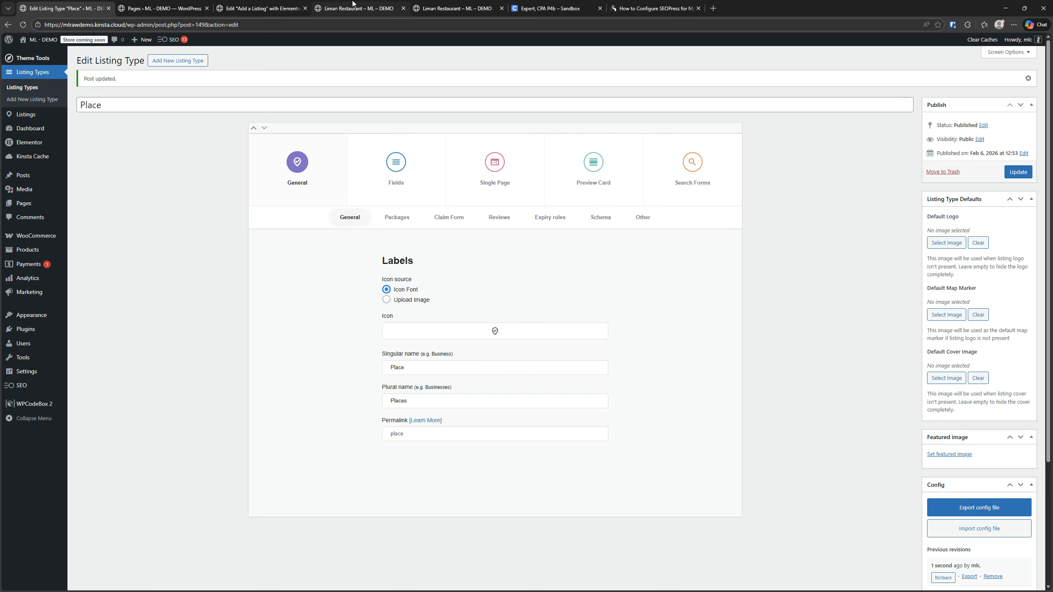
Step: Reload the styled Liman Restaurant listing with the gallery slider cover and compare its breadcrumbs with the Expert, CPA P4b sandbox listing
left_click(475, 5)
left_click(23, 25)
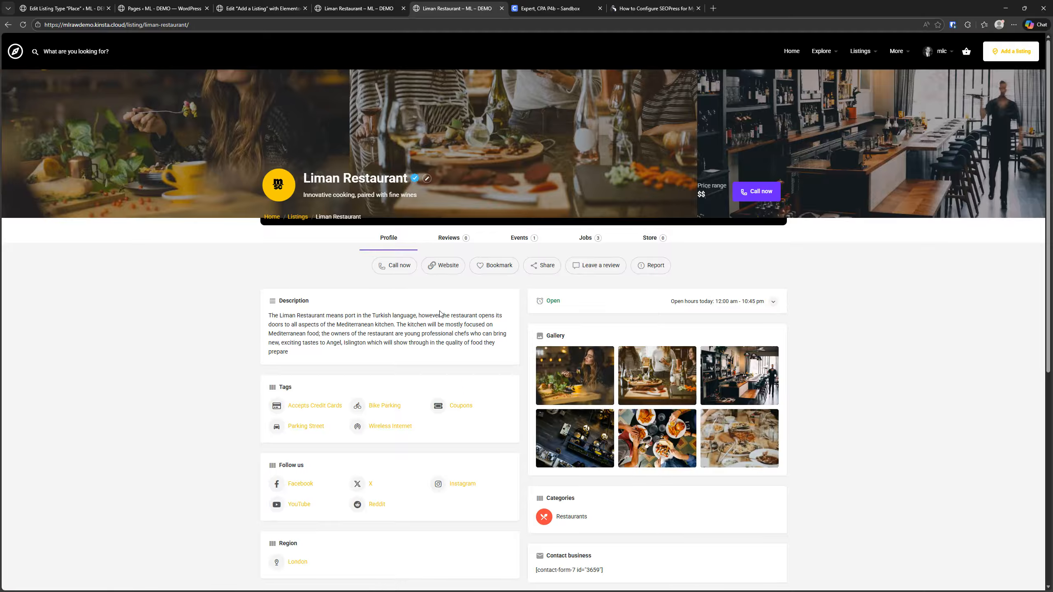
left_click(538, 8)
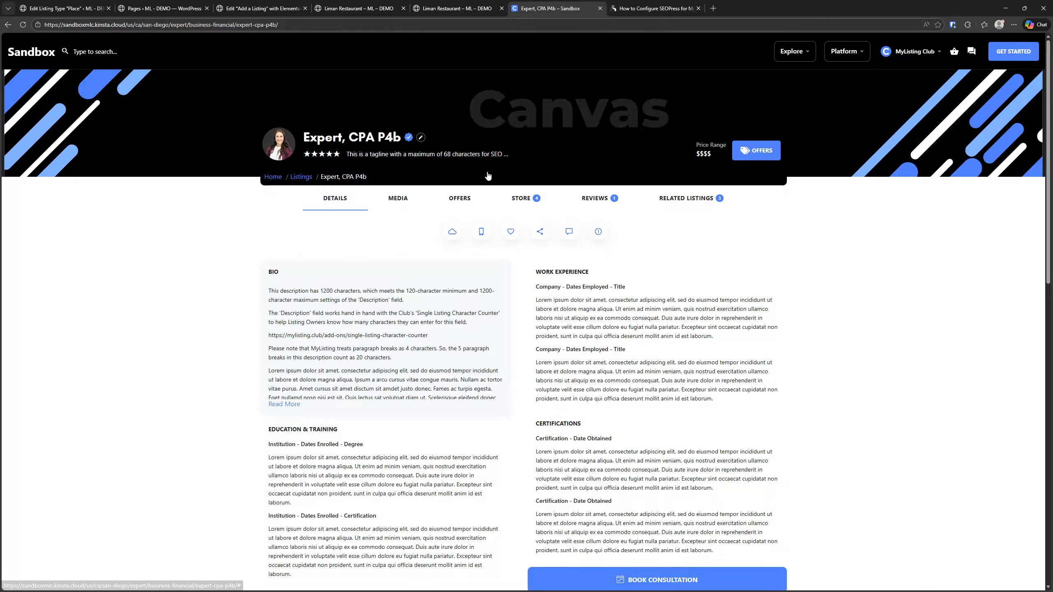
left_click(445, 4)
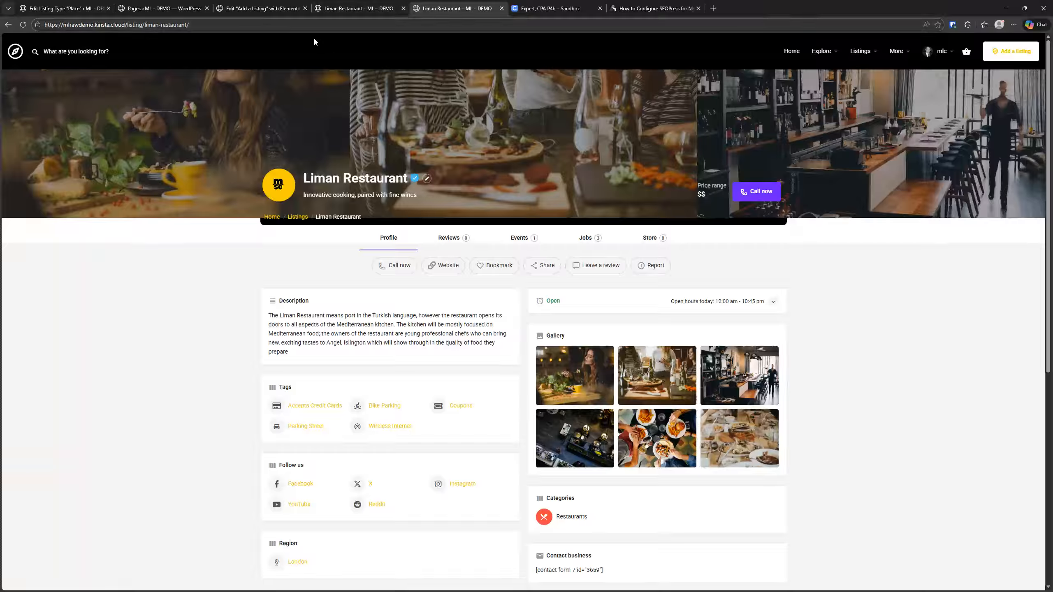
left_click(389, 5)
left_click(416, 5)
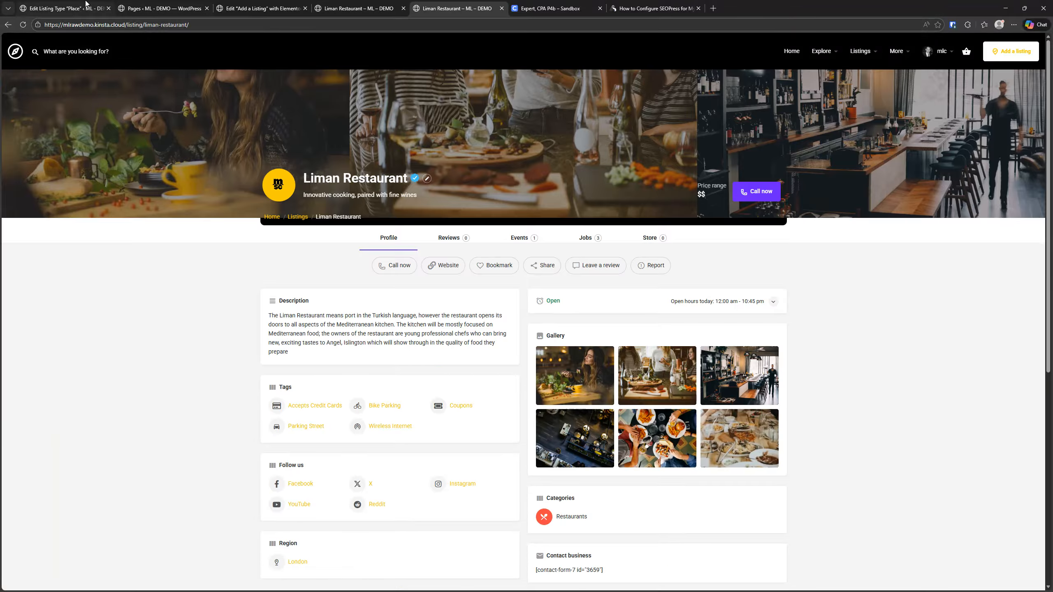
Step: Set the background color in the general Theme Options to white and save the changes
left_click(85, 3)
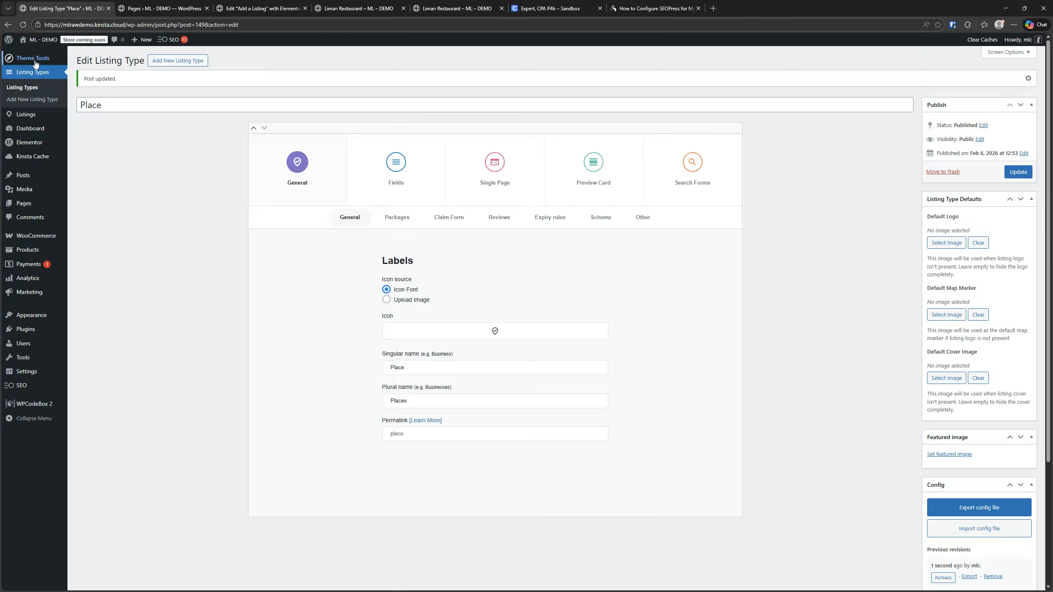
mouse_move(41, 58)
left_click(101, 65)
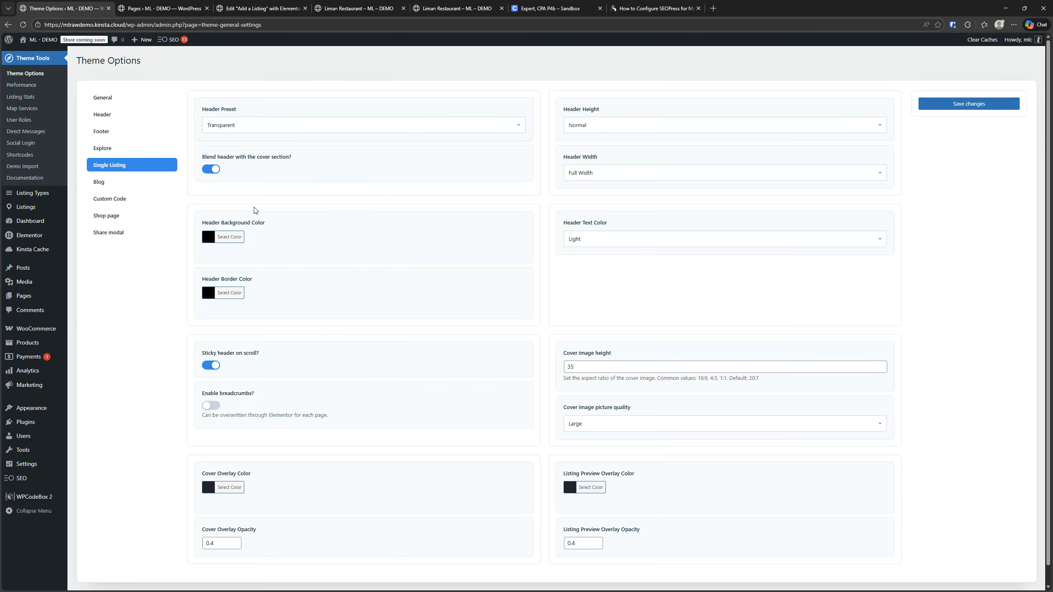
left_click(125, 100)
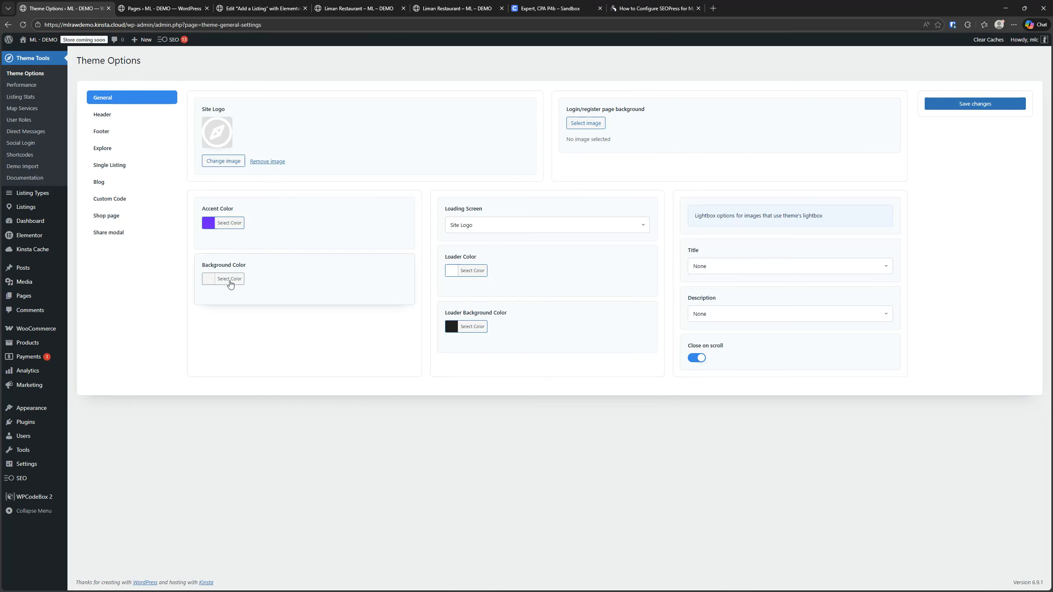
left_click(223, 280)
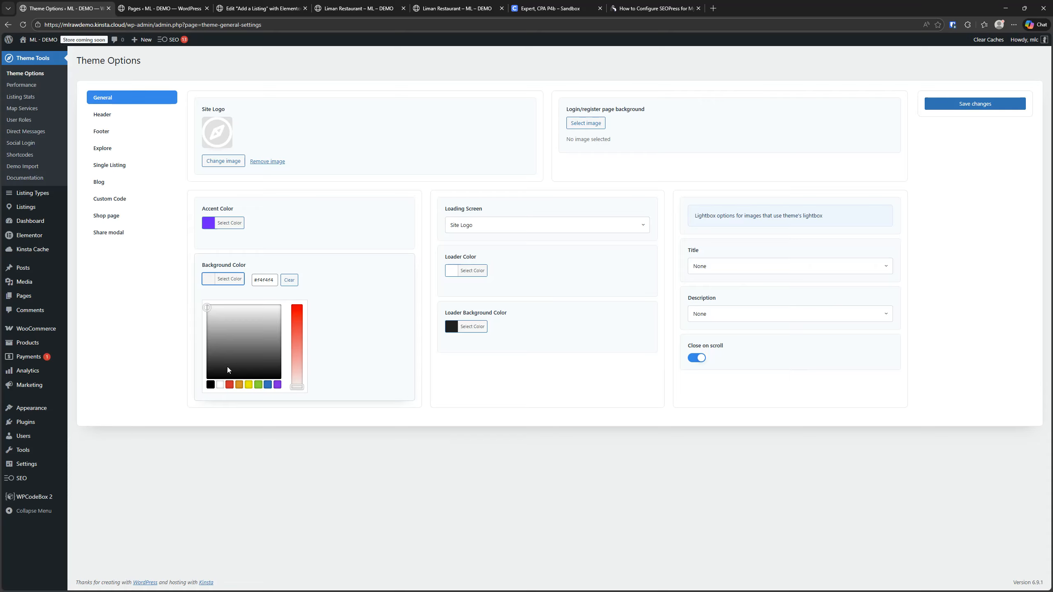
left_click(221, 385)
left_click(985, 108)
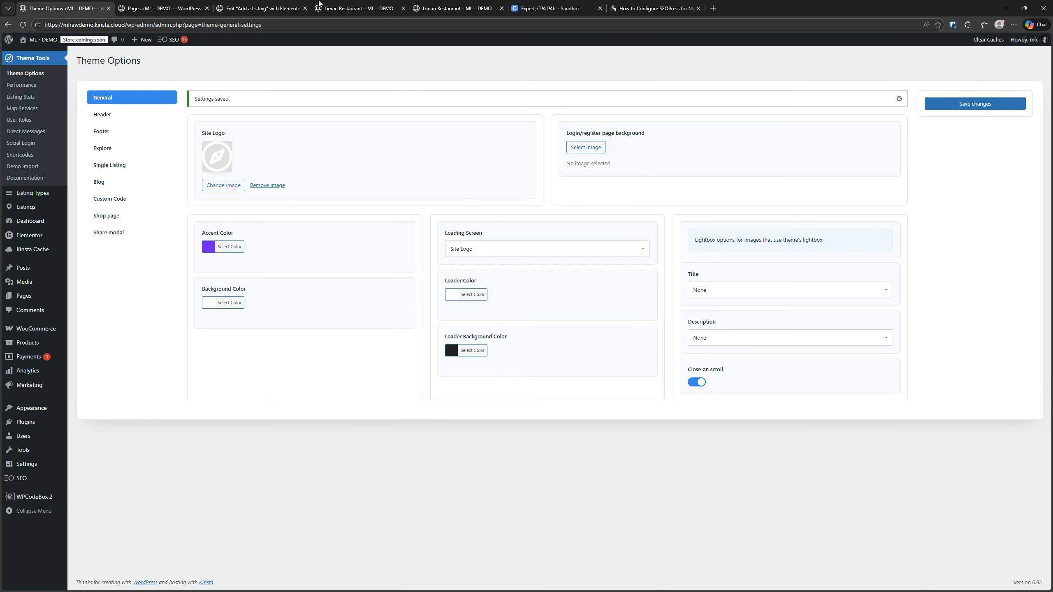
Step: Reload the styled Liman Restaurant listing to check its breadcrumb bar against the white page background
left_click(456, 8)
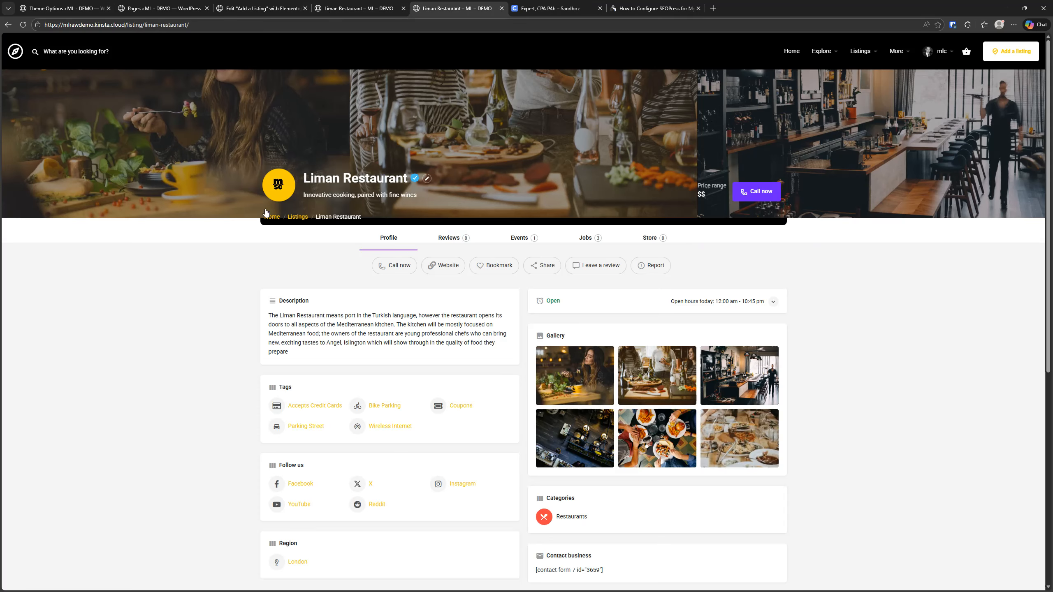
left_click(24, 25)
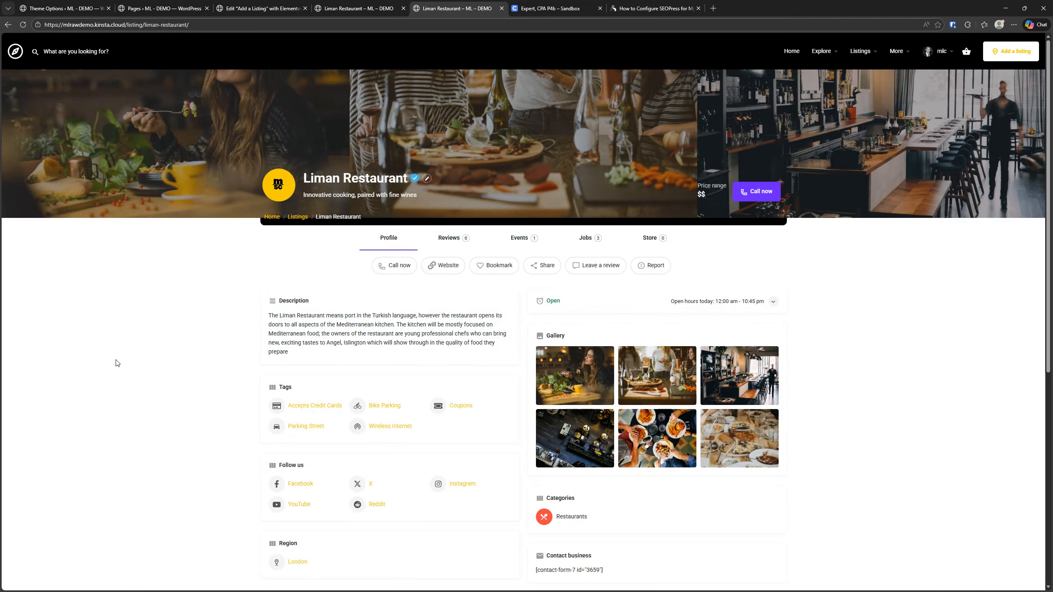
right_click(156, 401)
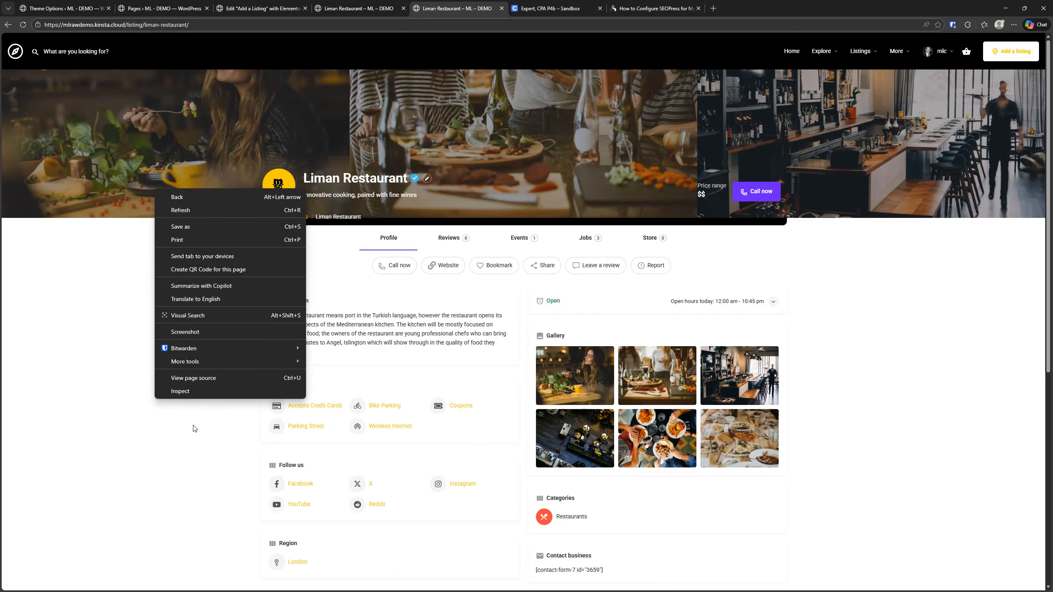
left_click(190, 457)
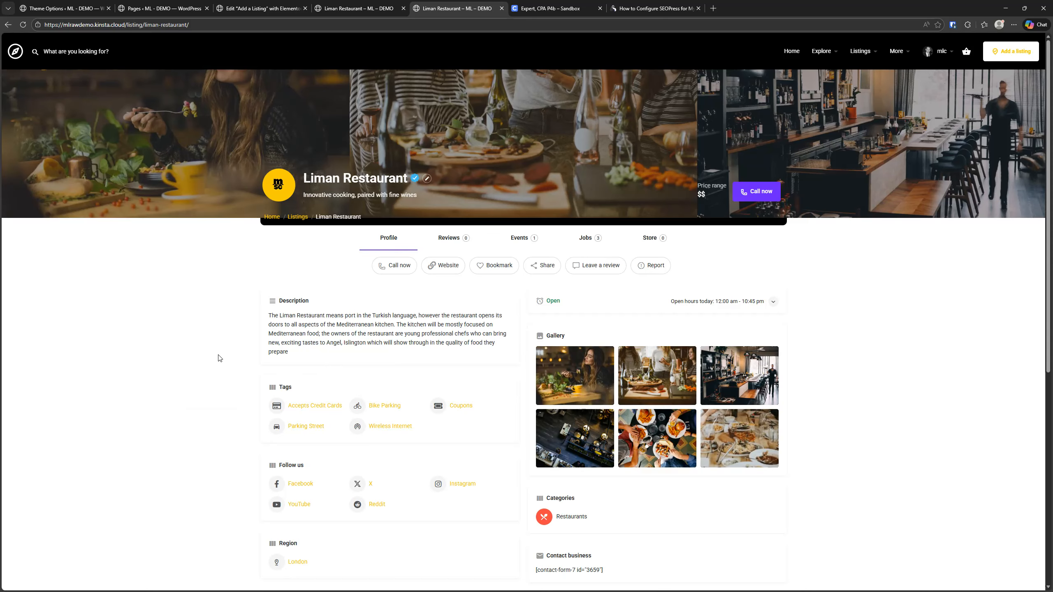
Step: Set the Place listing type's single page cover background to Cover Image and update the listing type
key("ctrl+shift+Tab")
key("ctrl+shift+Tab")
key("ctrl+shift+Tab")
key("ctrl+shift+Tab")
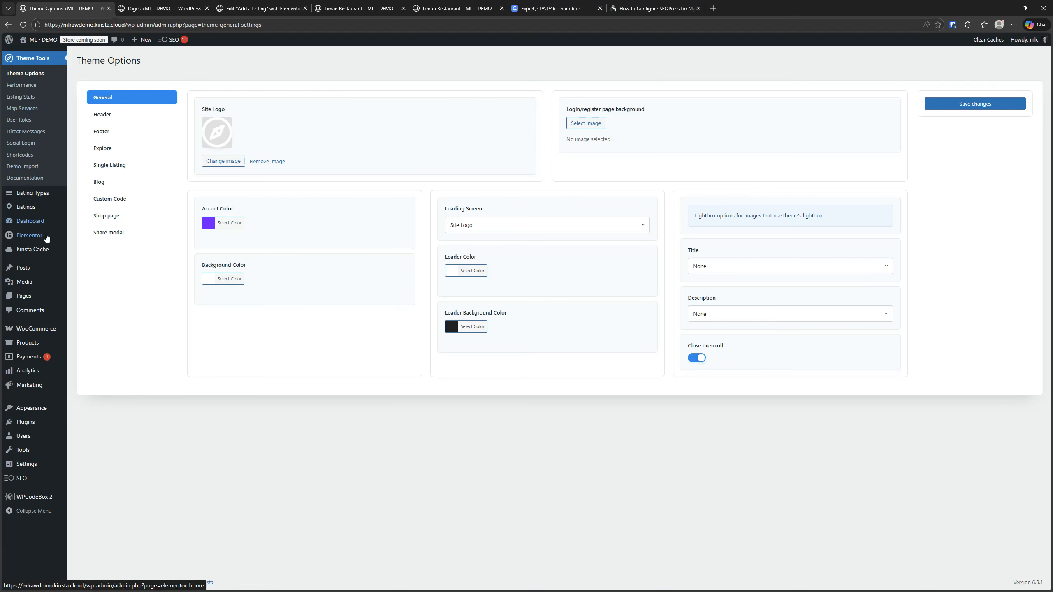
left_click(46, 194)
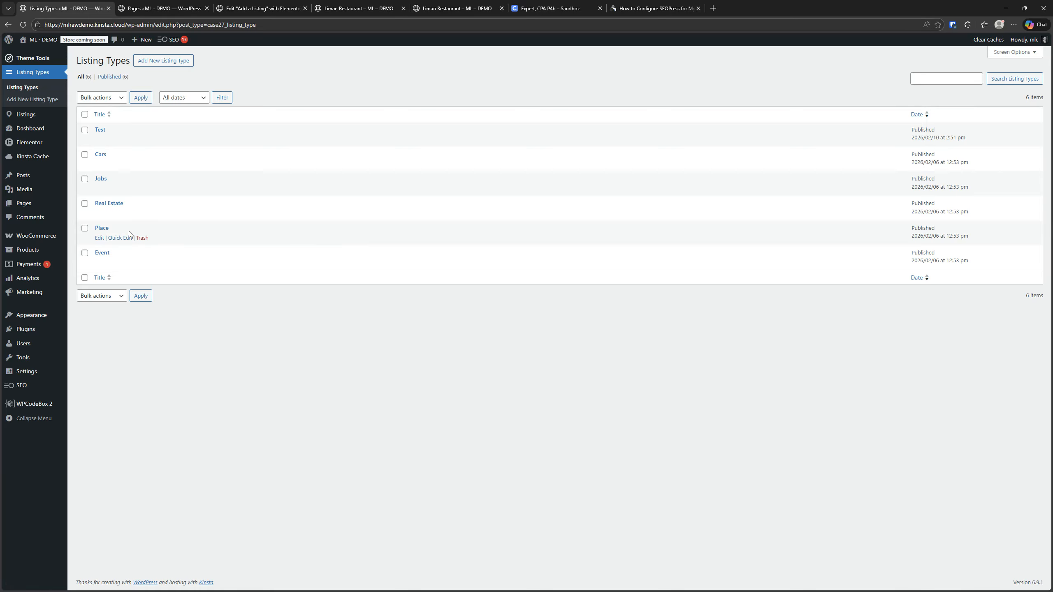
left_click(102, 228)
left_click(495, 147)
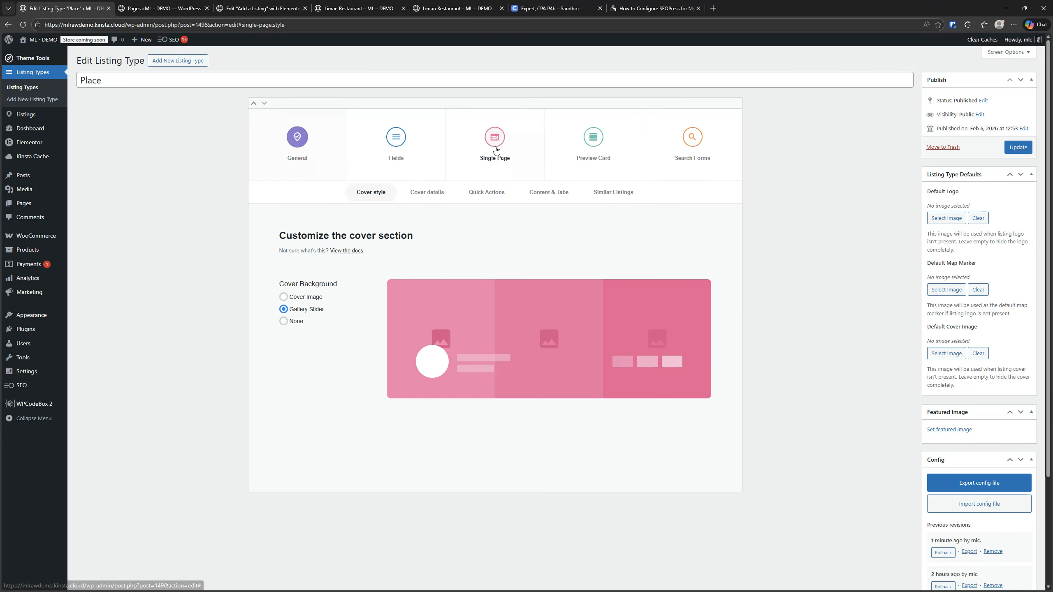
left_click(427, 192)
left_click(372, 192)
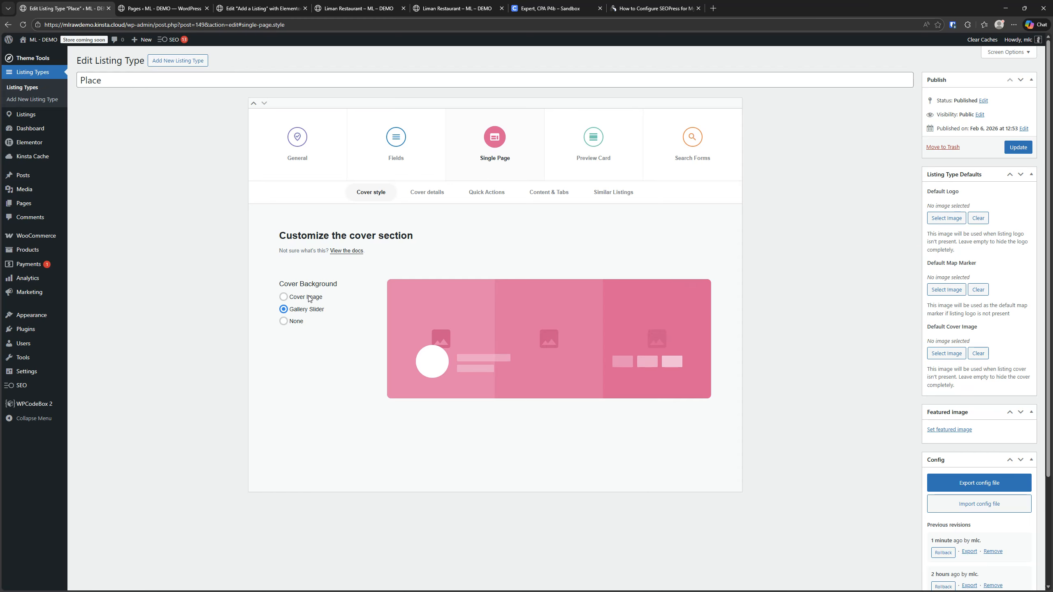
left_click(309, 298)
left_click(1018, 147)
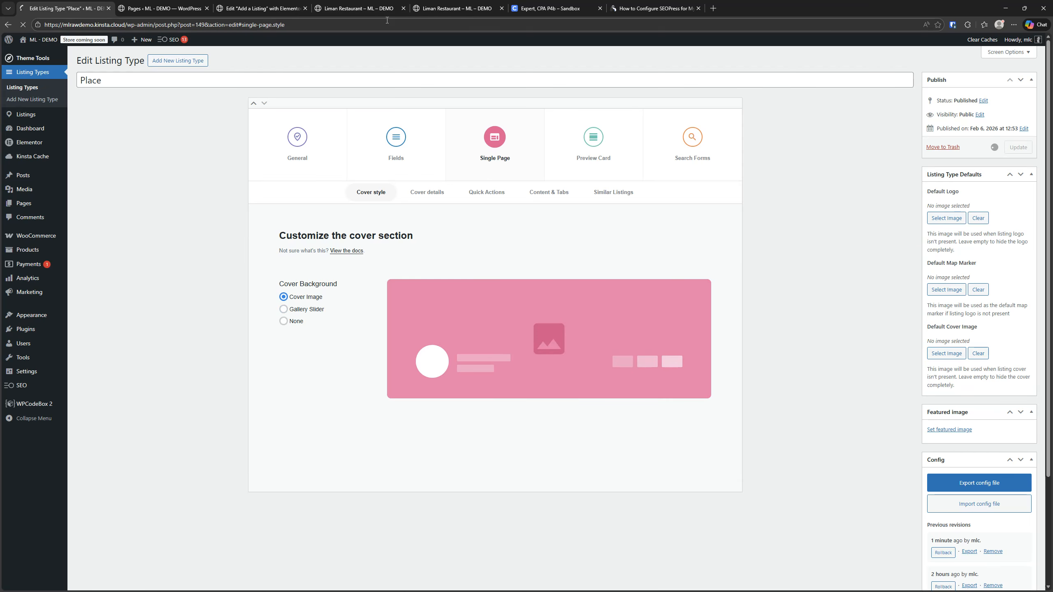
Step: Reload the styled Liman Restaurant listing and check its breadcrumbs in responsive device emulation from 400 to 1912 pixels wide
left_click(457, 9)
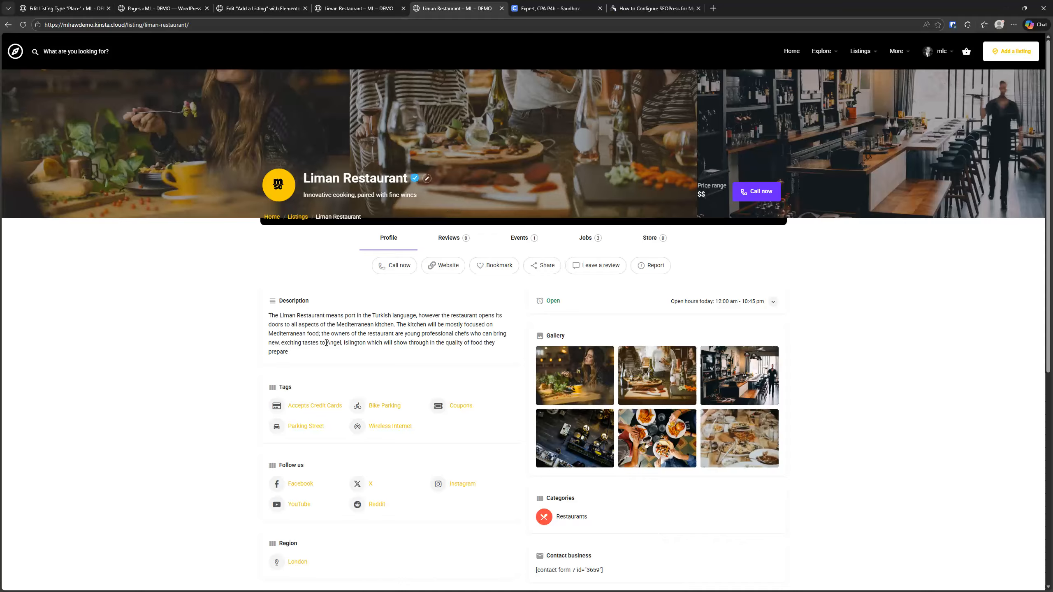
left_click(22, 26)
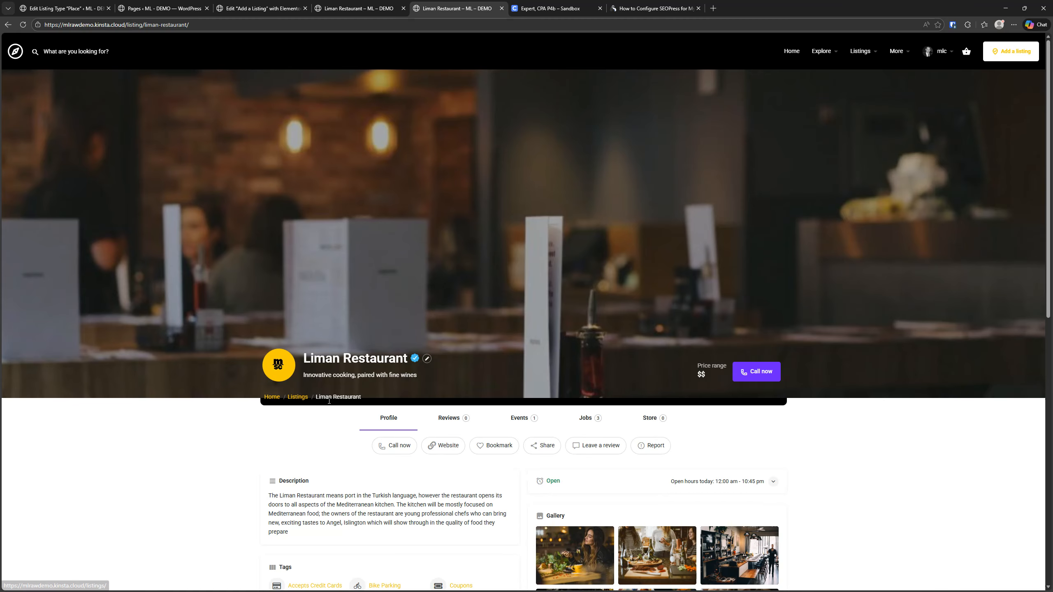
right_click(198, 453)
left_click(218, 458)
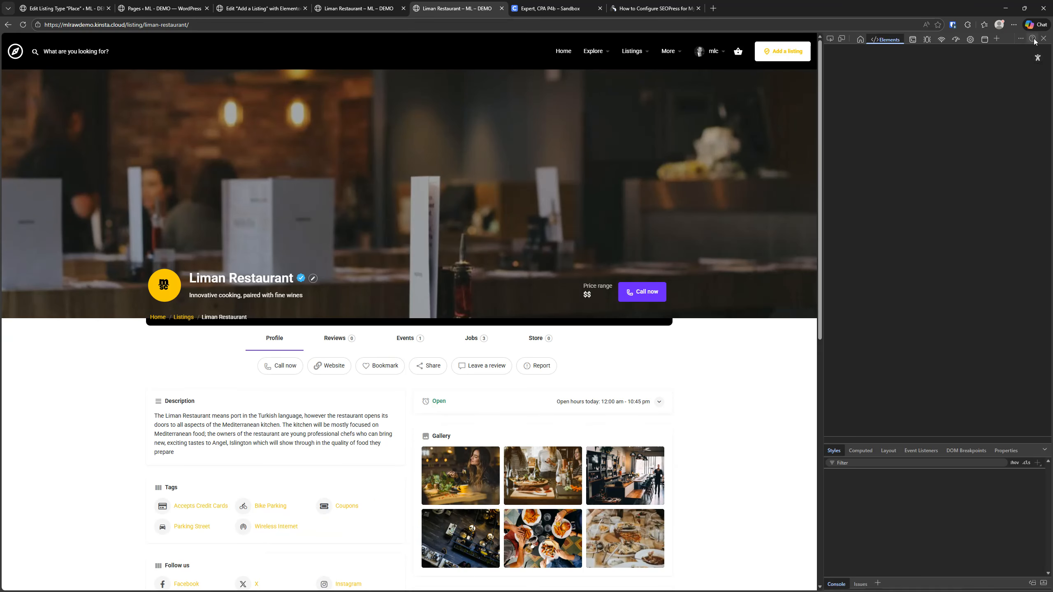
left_click(841, 38)
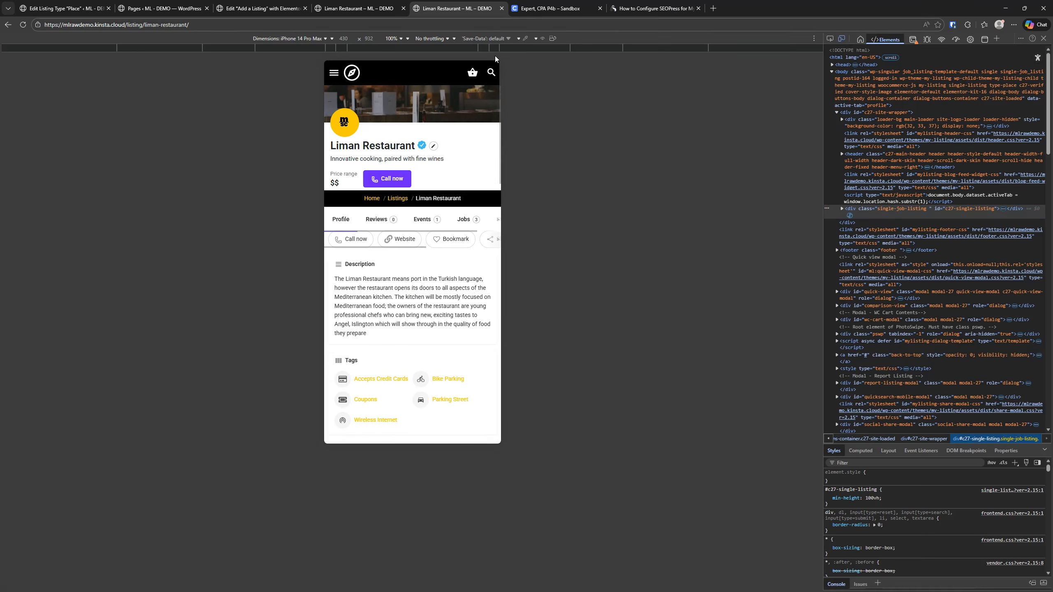
left_click(307, 38)
left_click(286, 46)
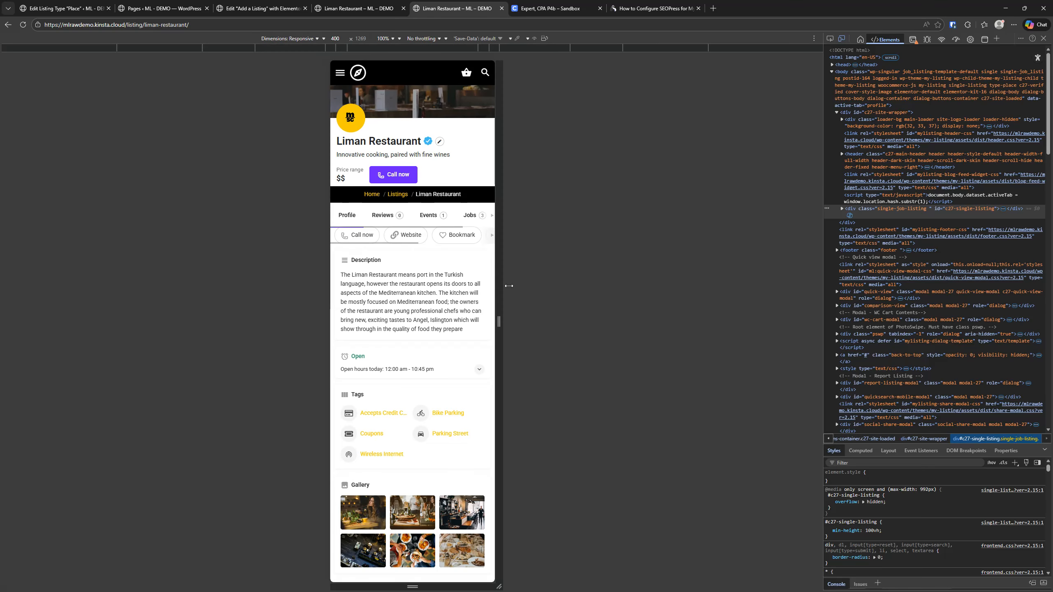
left_click_drag(500, 326, 807, 249)
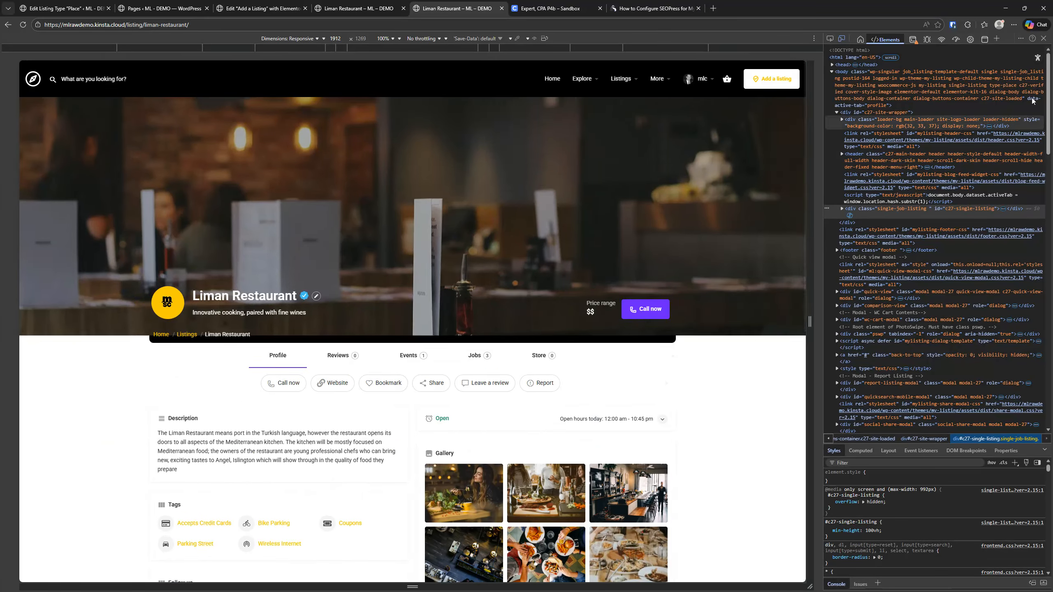
left_click(1043, 39)
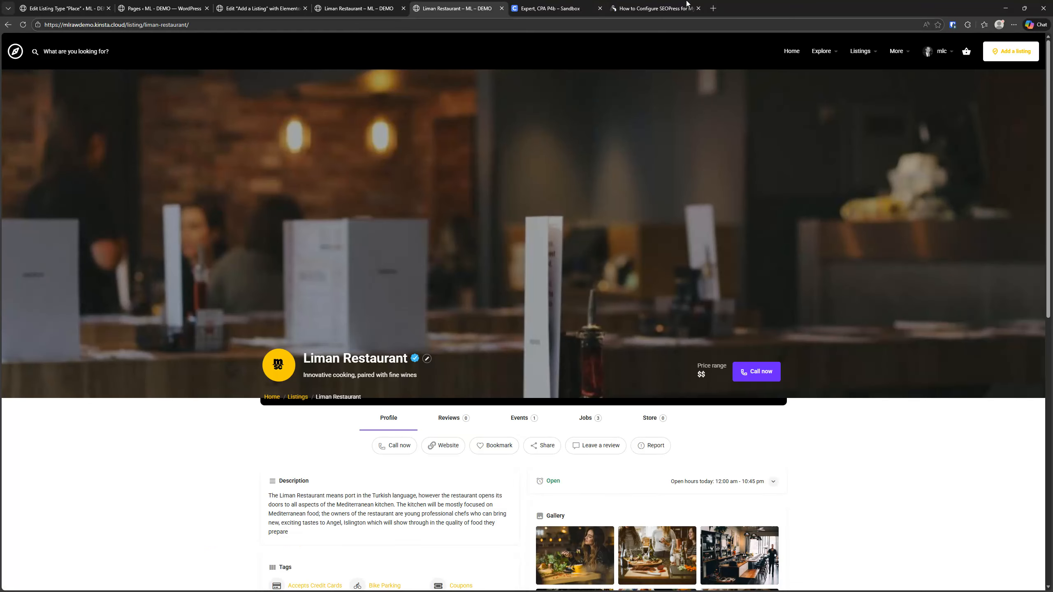
Step: Review the HTML breadcrumb instructions in the MyListing Club SEOPress guide and return to the styled Liman Restaurant listing
left_click(650, 8)
scroll(166, 261, "up", 10)
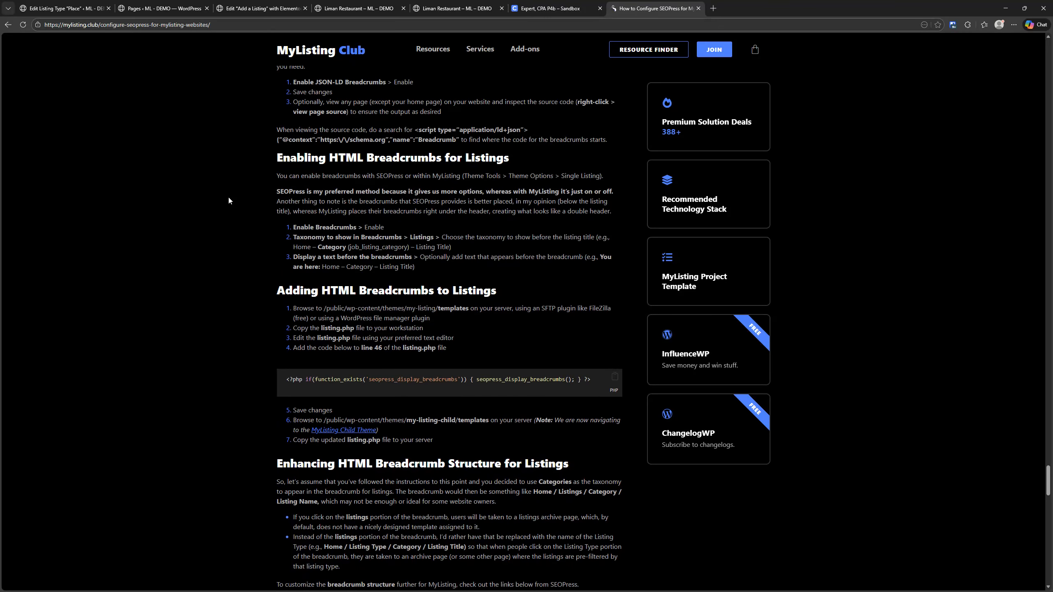
left_click(468, 5)
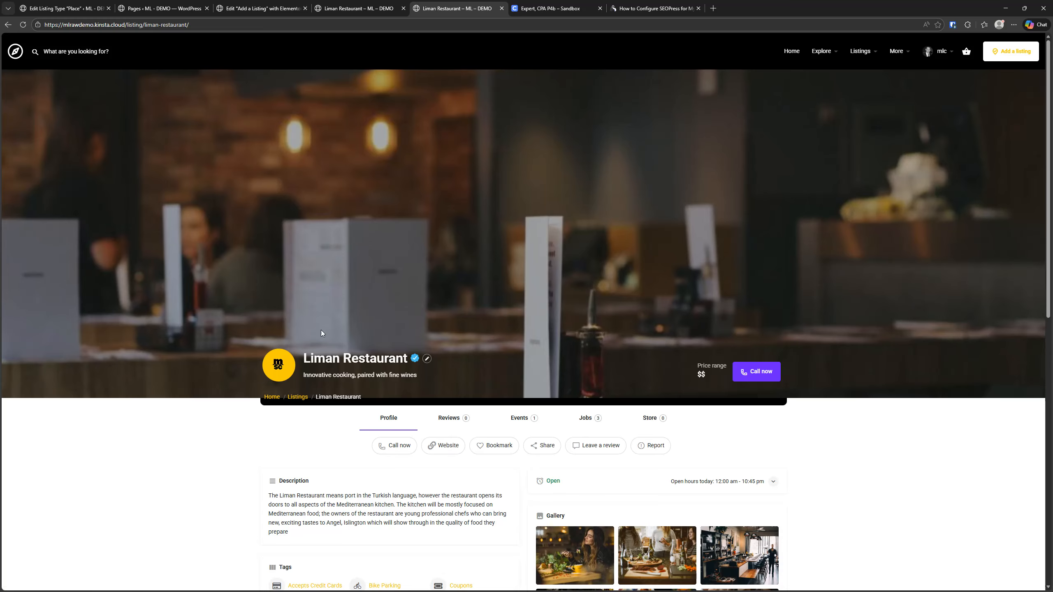
Step: Open the SEOPress PRO breadcrumbs settings in the WordPress admin and view the customization options
left_click(62, 8)
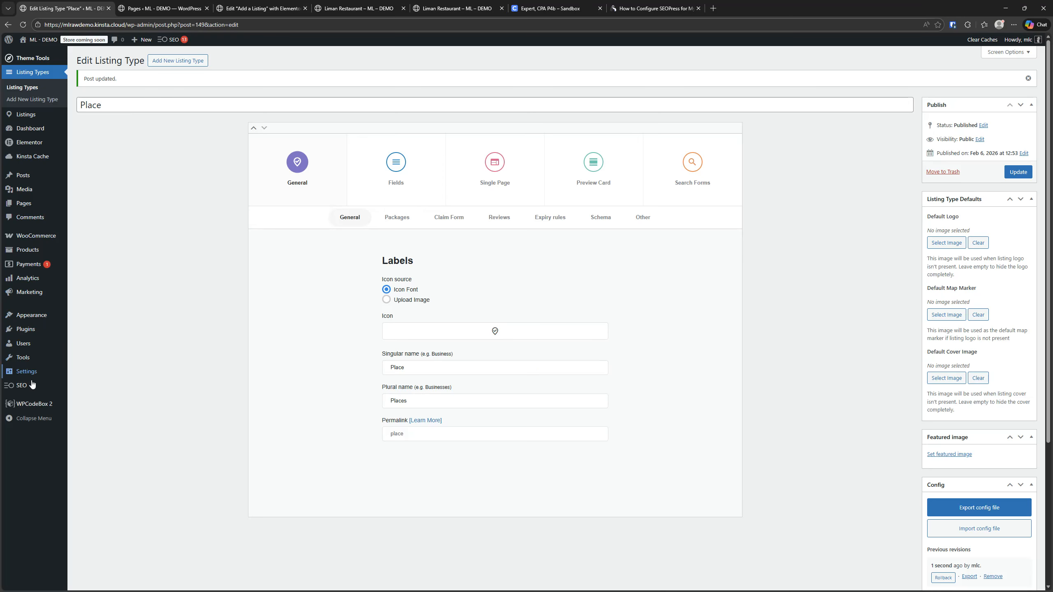
mouse_move(29, 387)
left_click(81, 480)
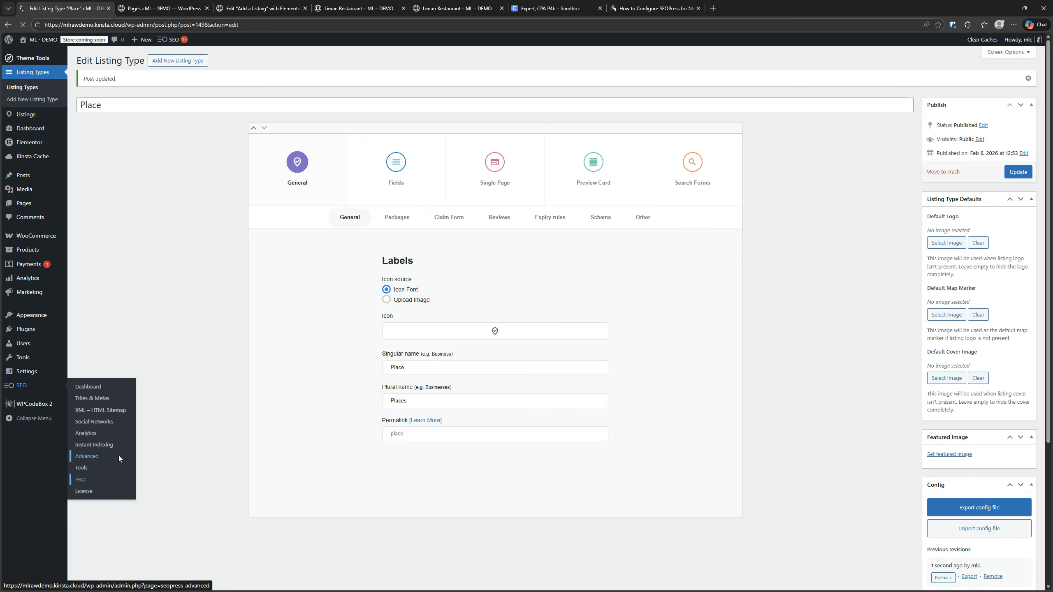
scroll(374, 306, "down", 9)
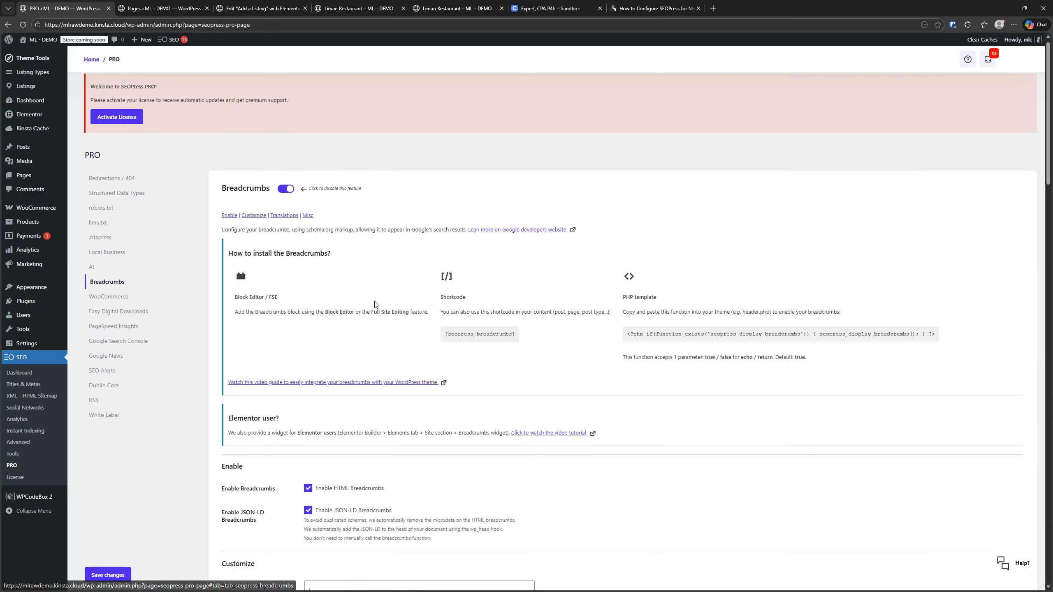
scroll(254, 294, "down", 16)
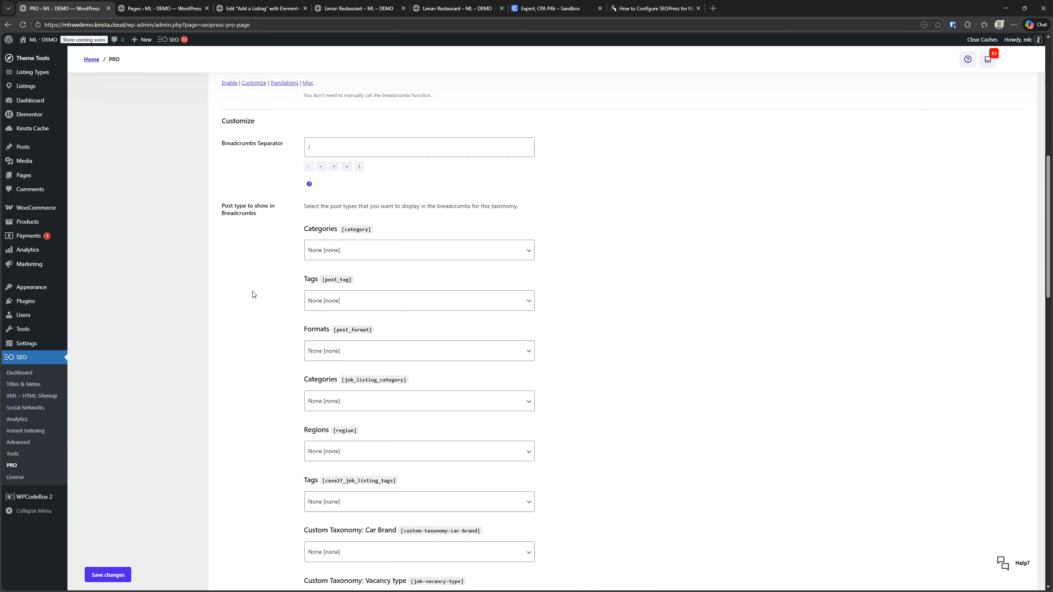
Step: Set the breadcrumbs taxonomy for Listings [job_listing] to Categories [job_listing_category] and save the changes
scroll(254, 294, "down", 3)
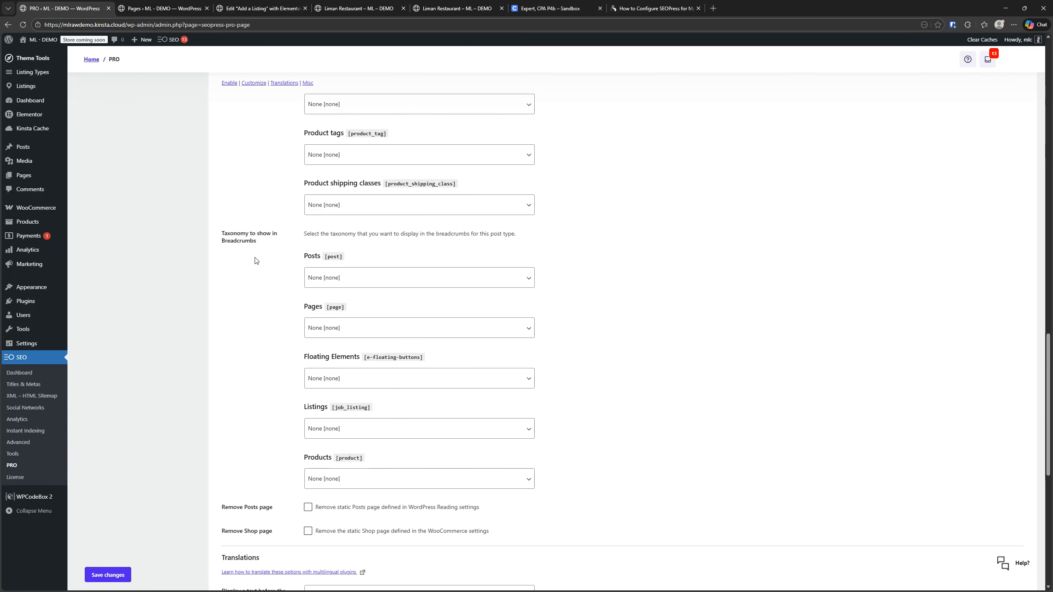
key("ctrl")
key("ctrl")
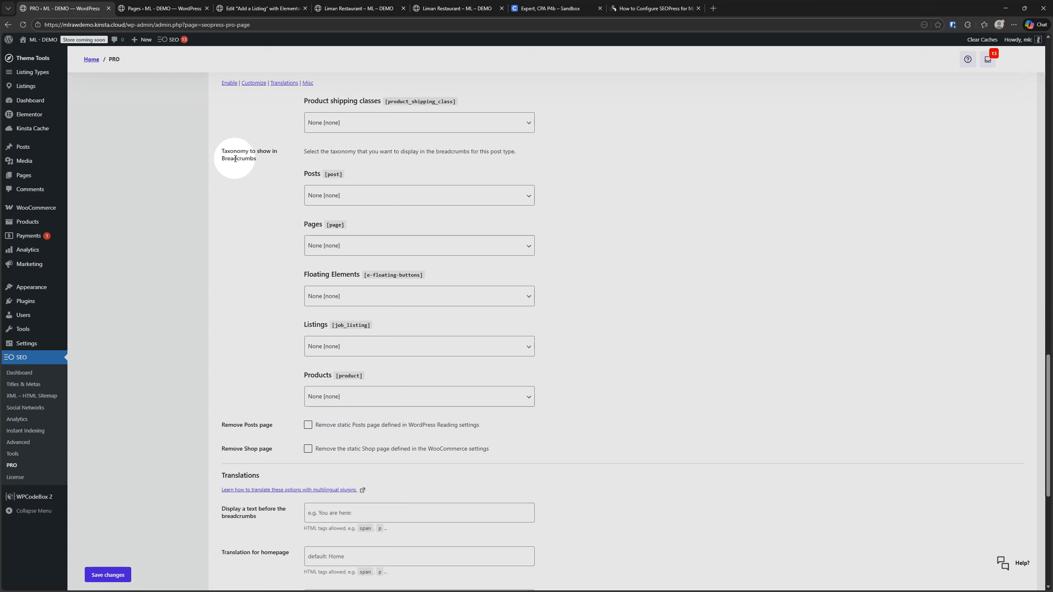
scroll(309, 262, "down", 3)
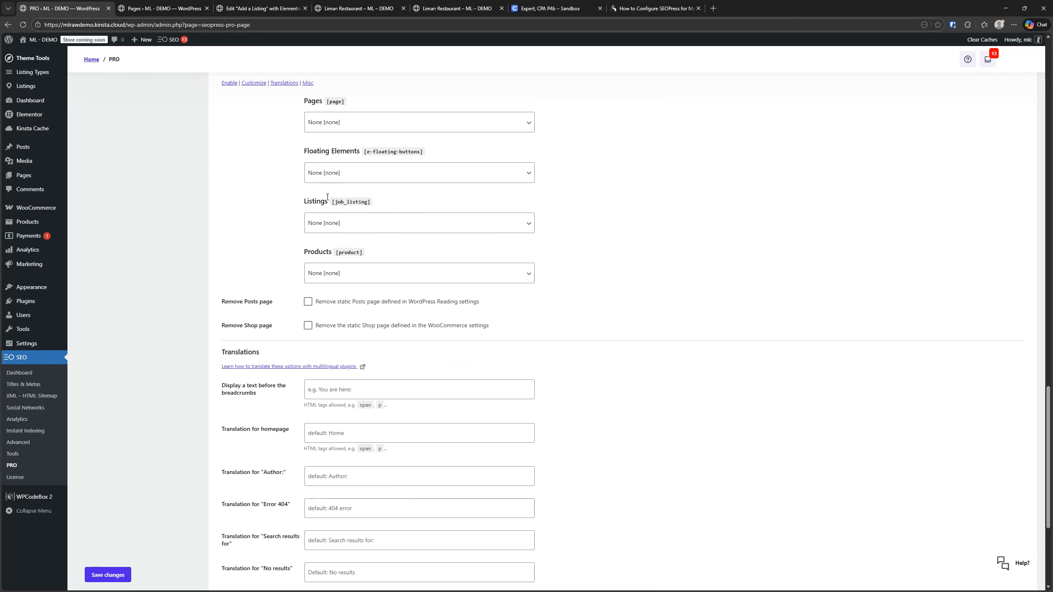
key("ctrl")
key("ctrl")
left_click(340, 224)
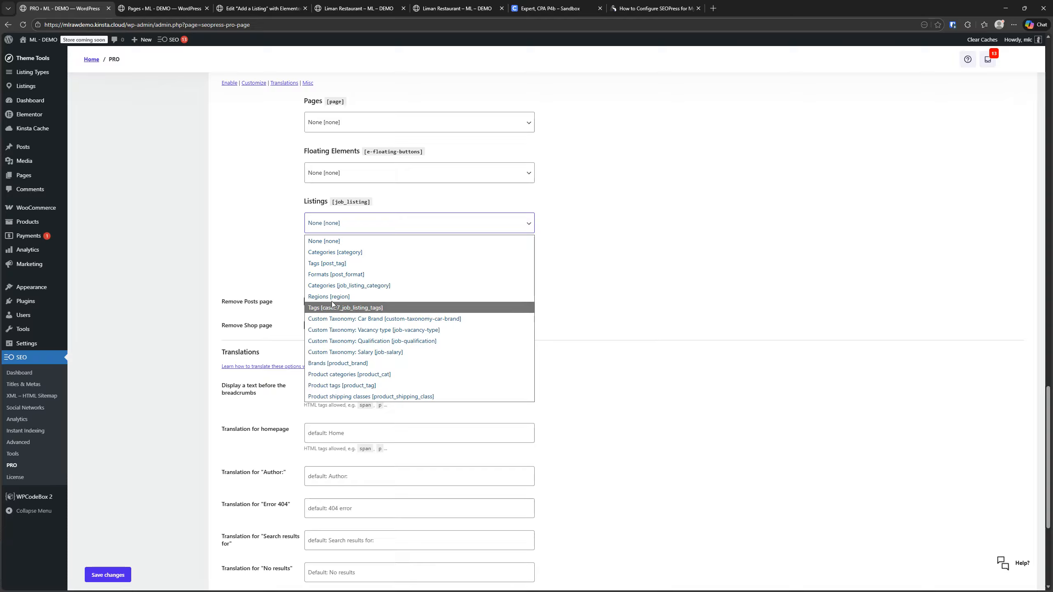
left_click(336, 285)
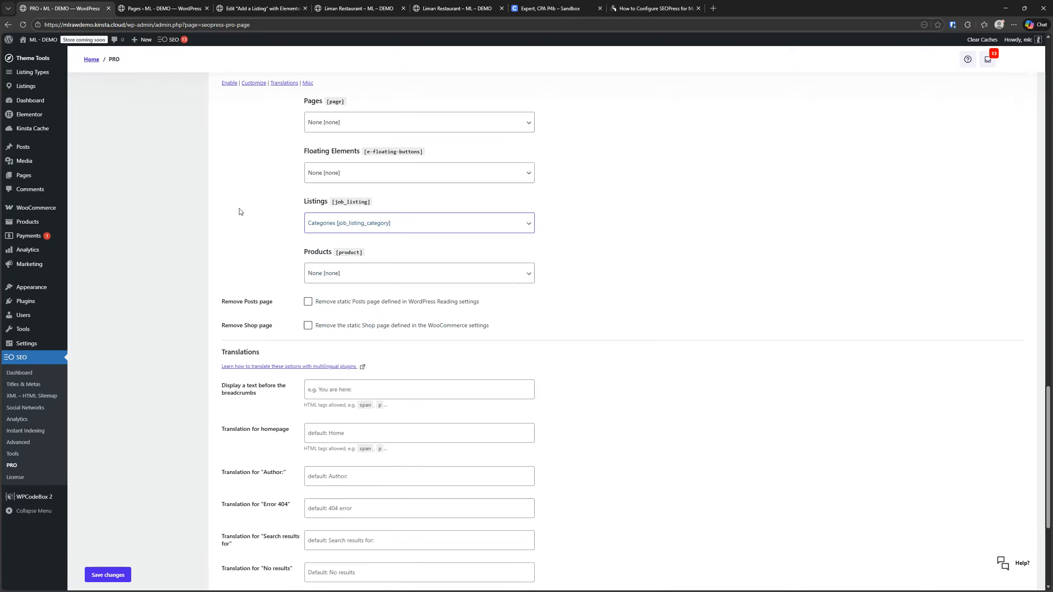
left_click(109, 575)
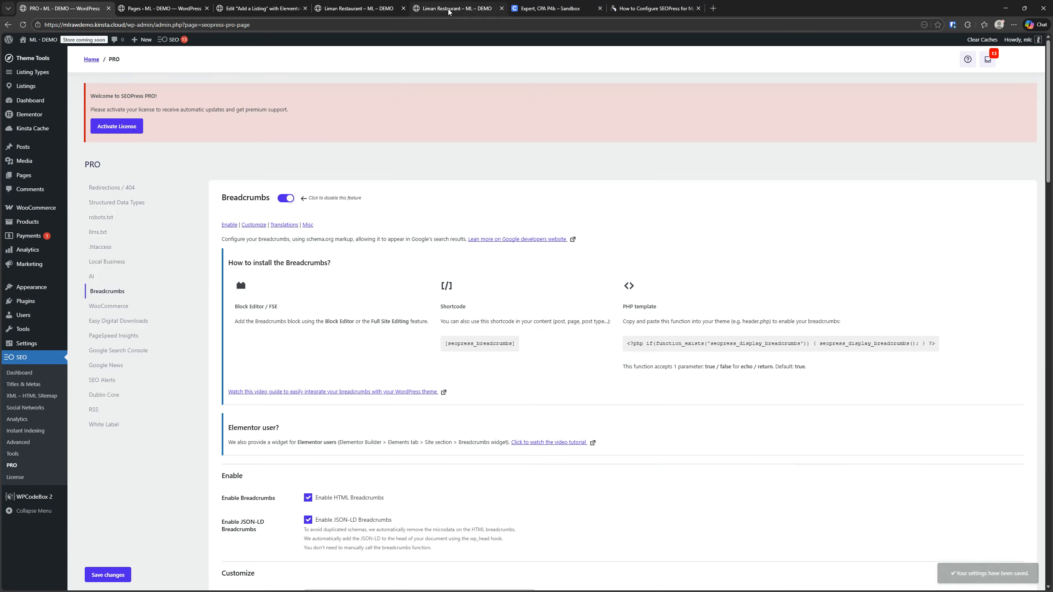
Step: Check the styled Liman Restaurant listing's breadcrumbs by opening the Restaurants category link and returning to the listing
left_click(450, 9)
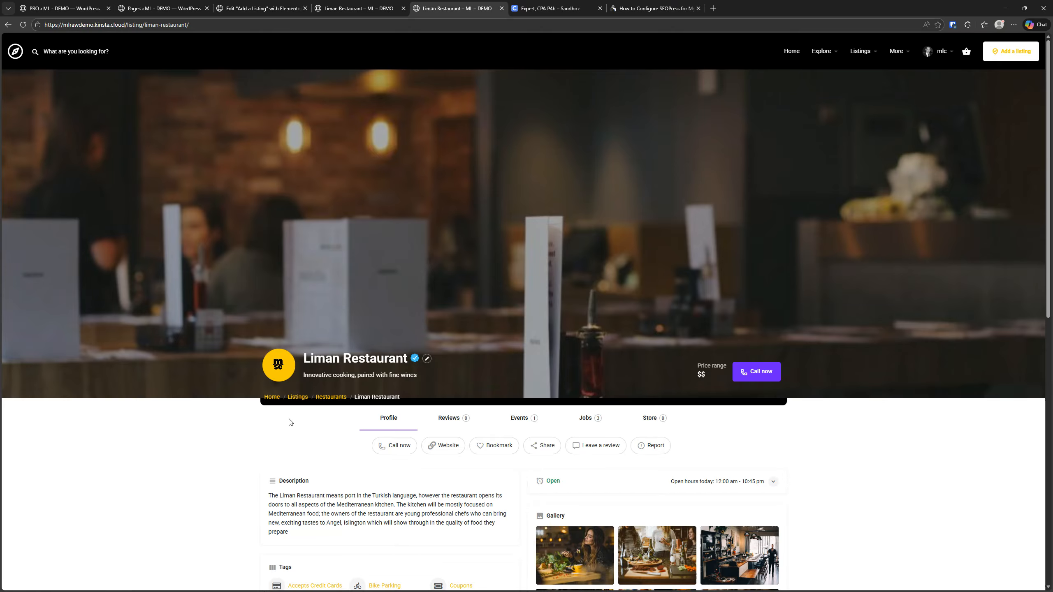
left_click(335, 398)
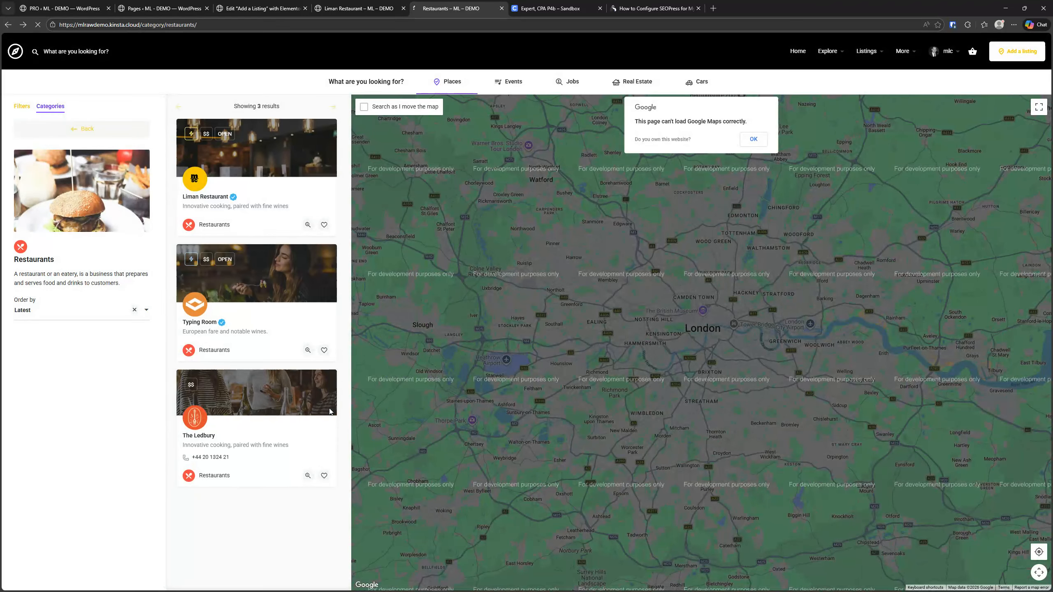
key("alt+Left")
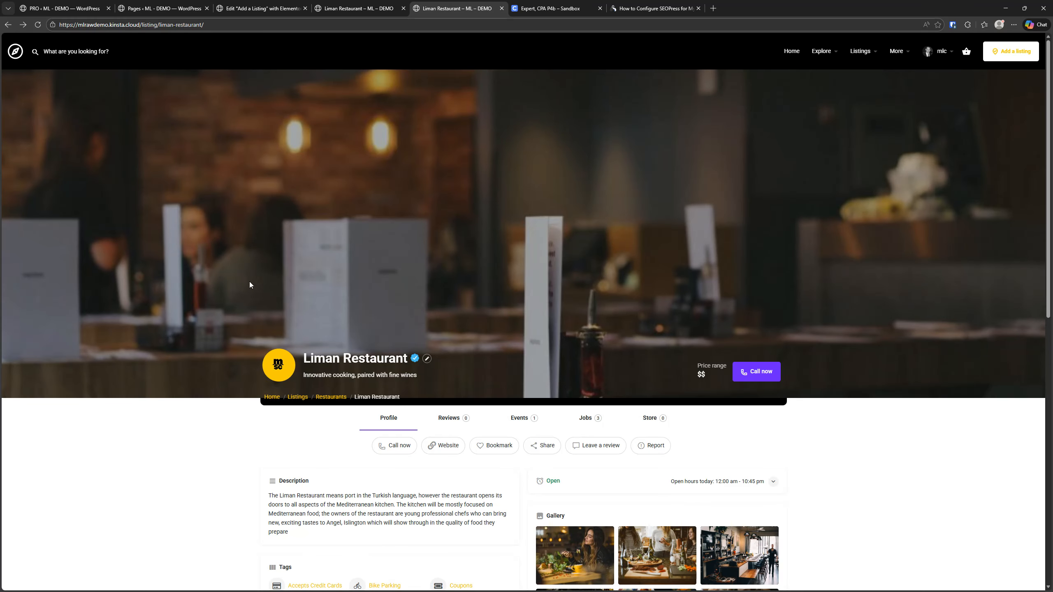
Step: Set the text displayed before the SEOPress breadcrumbs to "You are here:" and save the changes
left_click(56, 6)
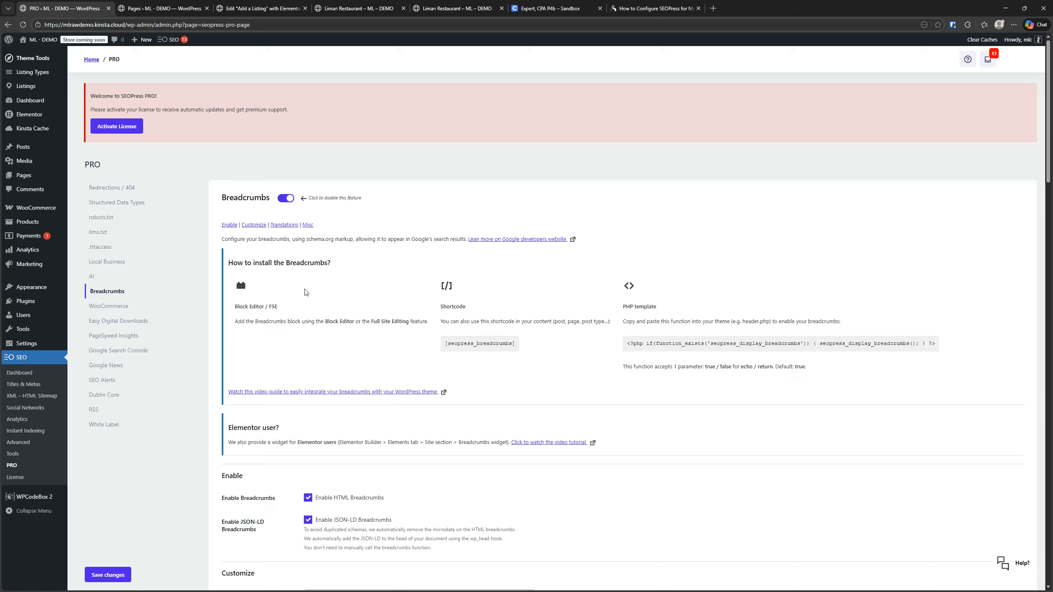
scroll(332, 297, "down", 10)
scroll(300, 301, "down", 15)
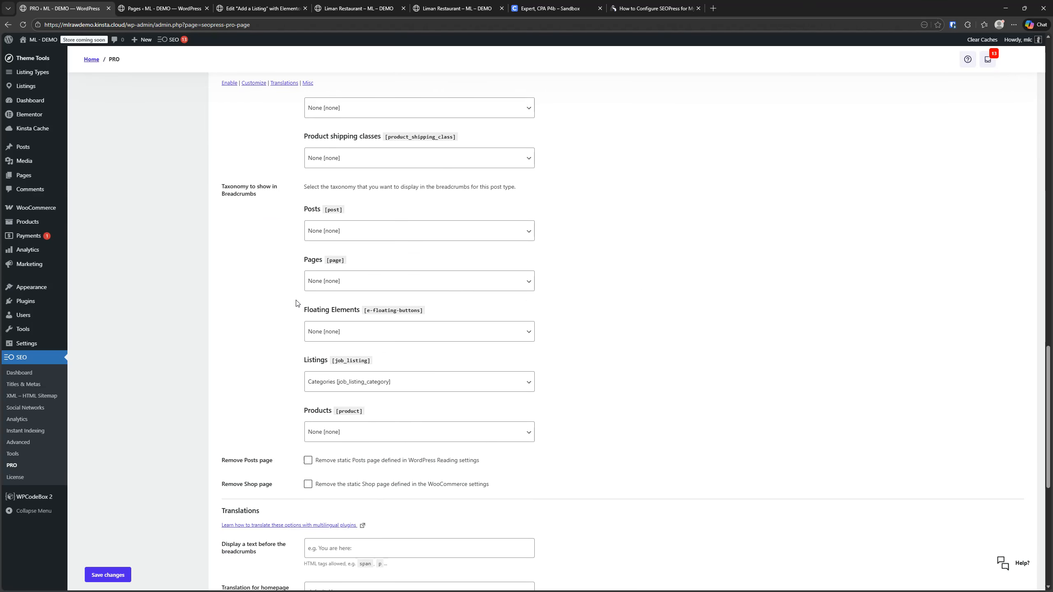
scroll(298, 303, "down", 1)
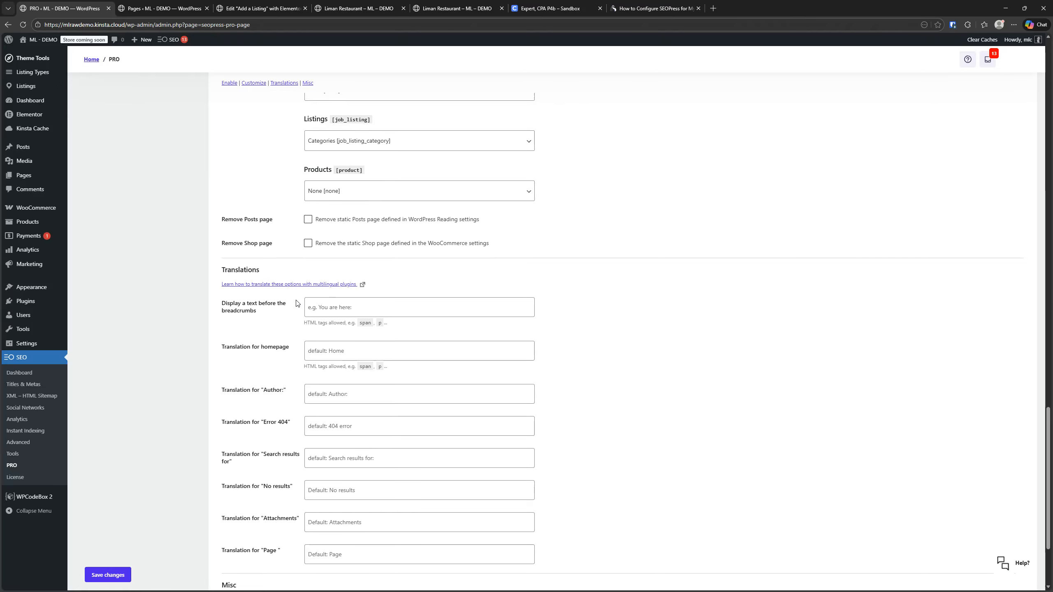
scroll(297, 303, "down", 2)
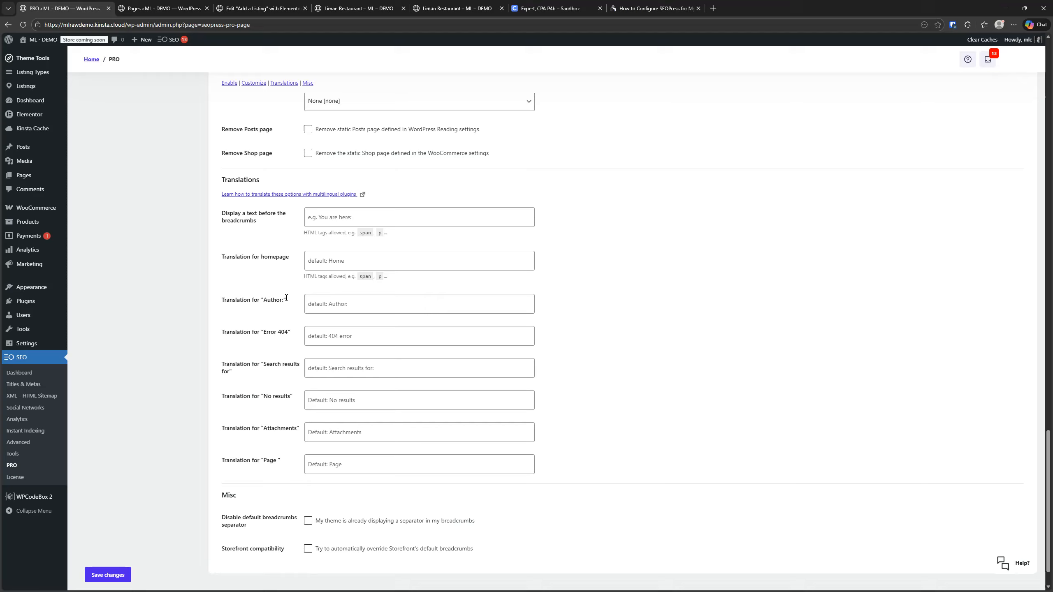
scroll(285, 298, "up", 2)
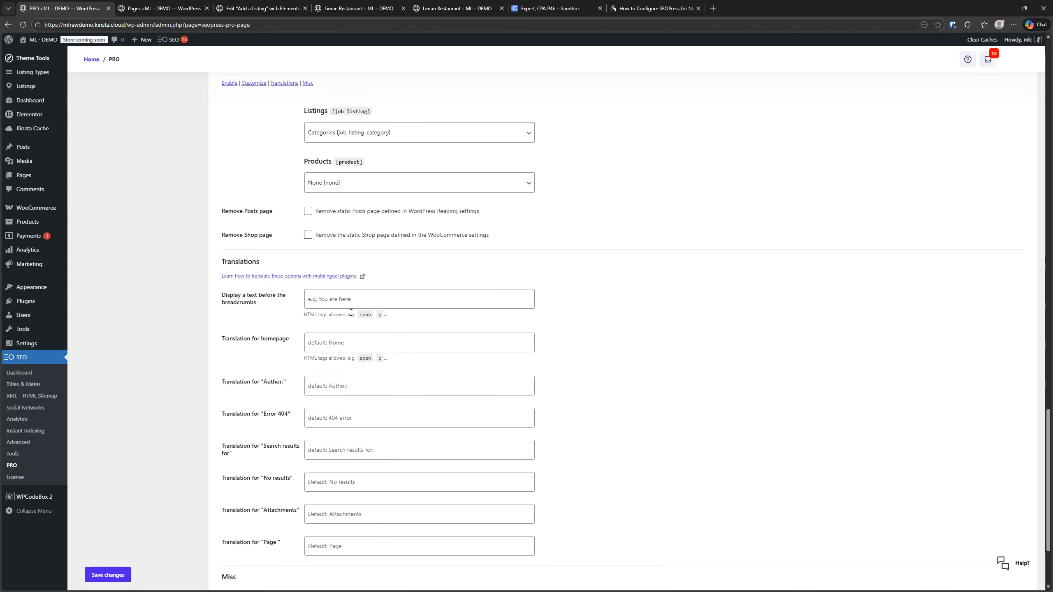
left_click(362, 298)
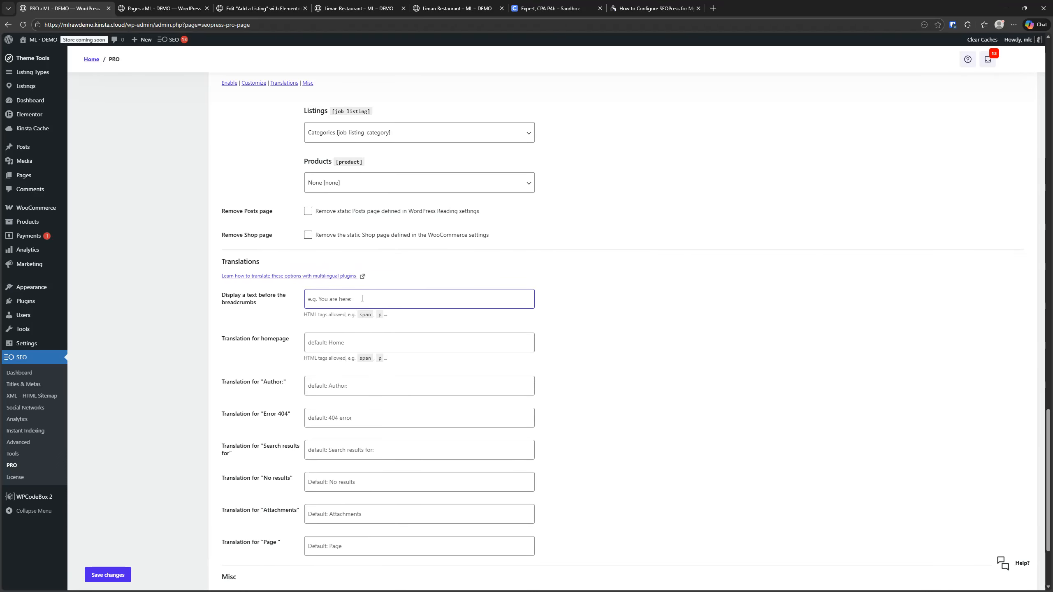
type("Y")
key("BackSpace")
type("You are here:")
left_click(109, 574)
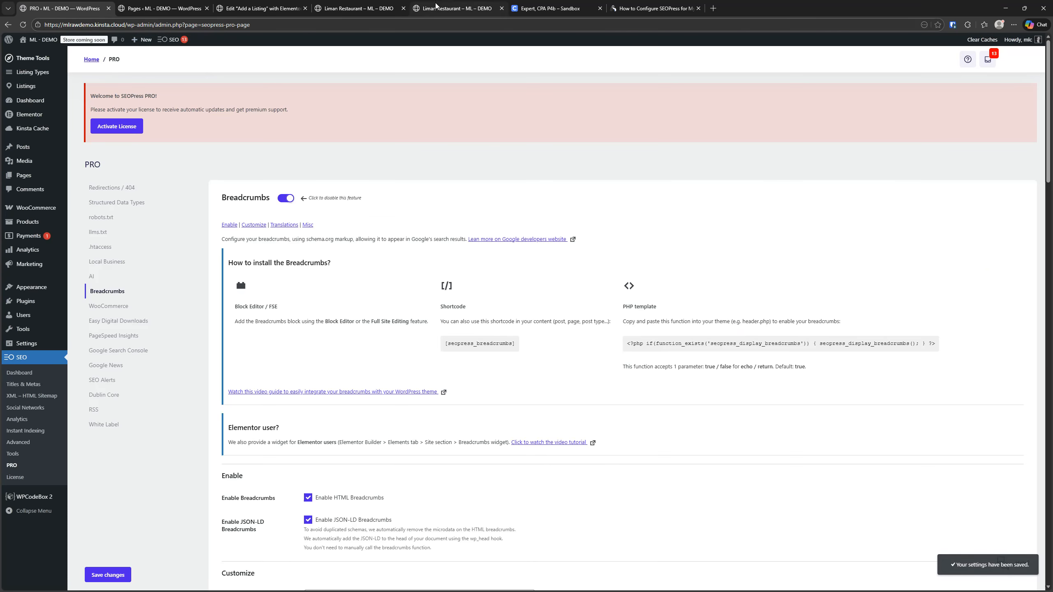
Step: Reload the styled Liman Restaurant listing and inspect its breadcrumb bar for the prefix text
left_click(456, 9)
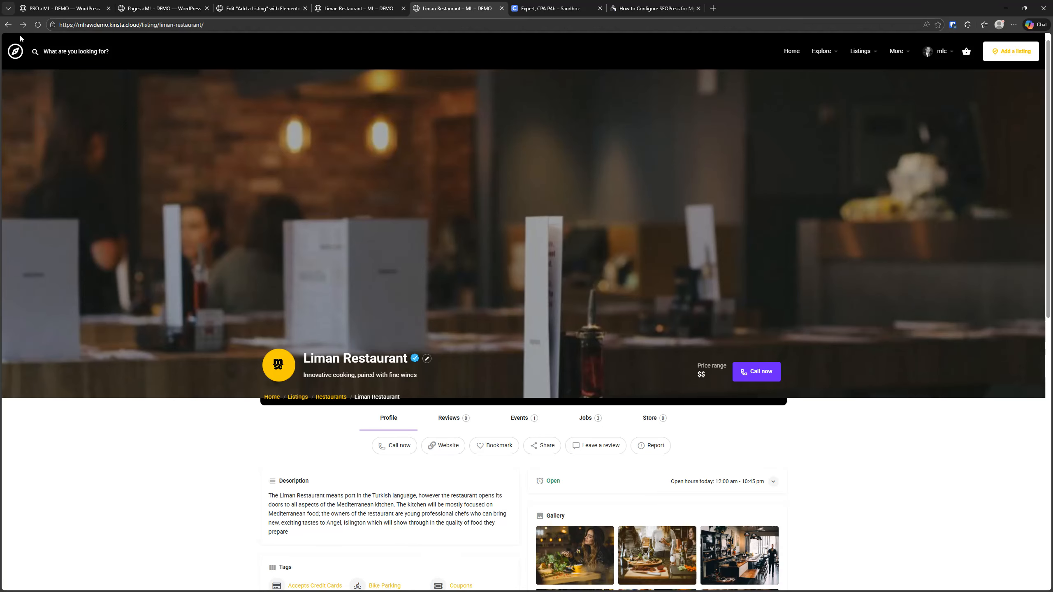
left_click(39, 25)
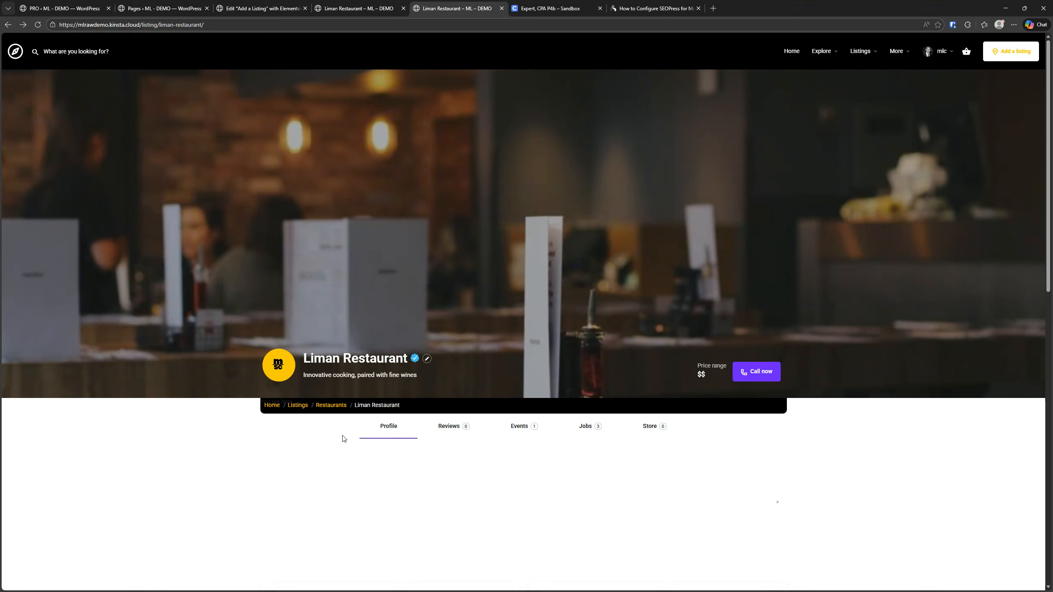
left_click_drag(406, 387, 288, 380)
left_click(285, 383)
right_click(190, 461)
left_click(680, 496)
scroll(228, 444, "down", 5)
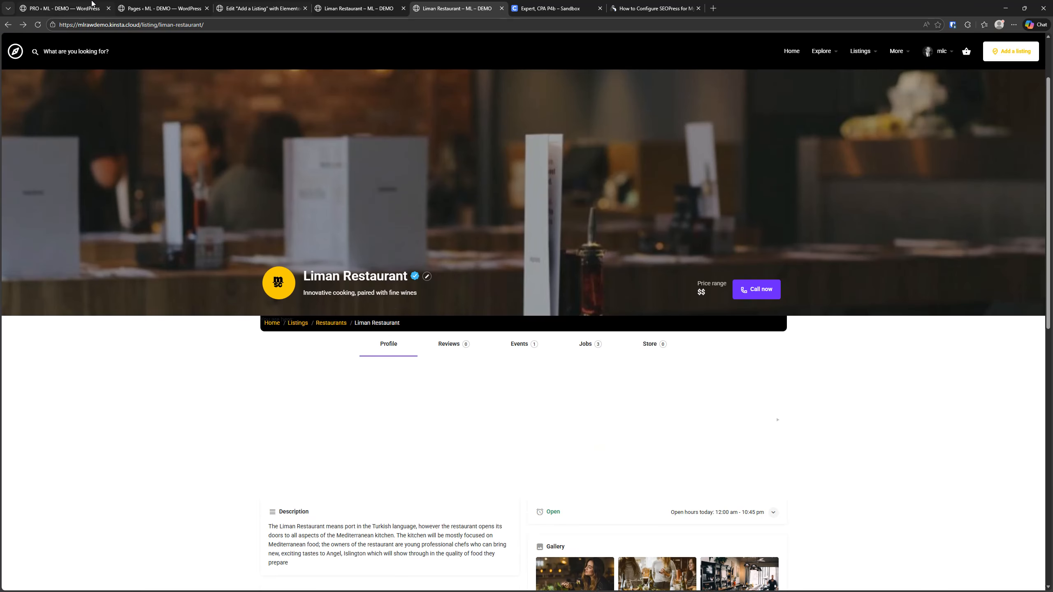
Step: Clear the text displayed before the breadcrumbs in the SEOPress PRO settings and save the changes
left_click(57, 4)
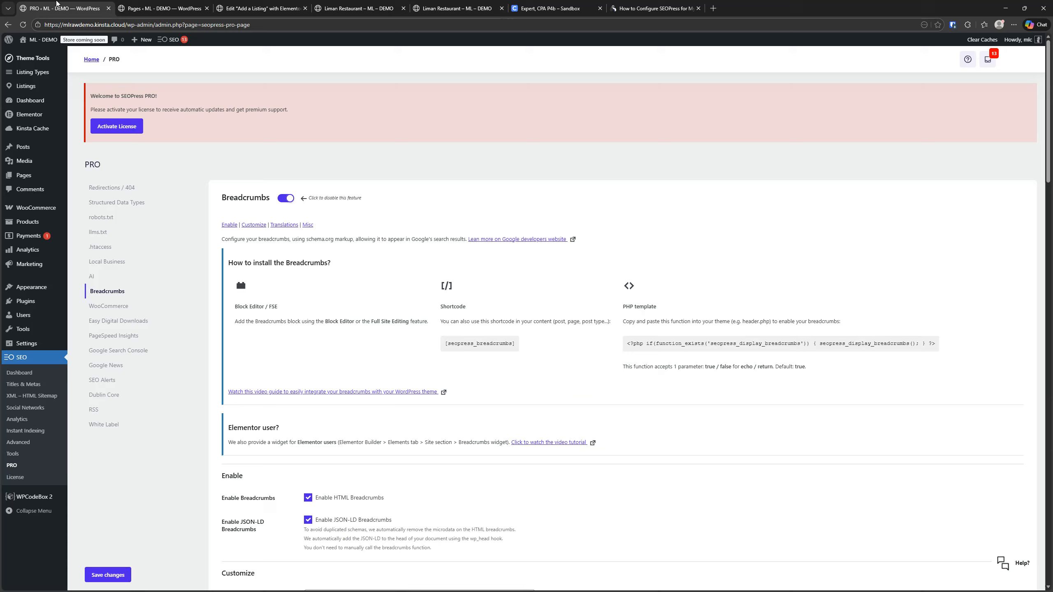
scroll(464, 426, "down", 20)
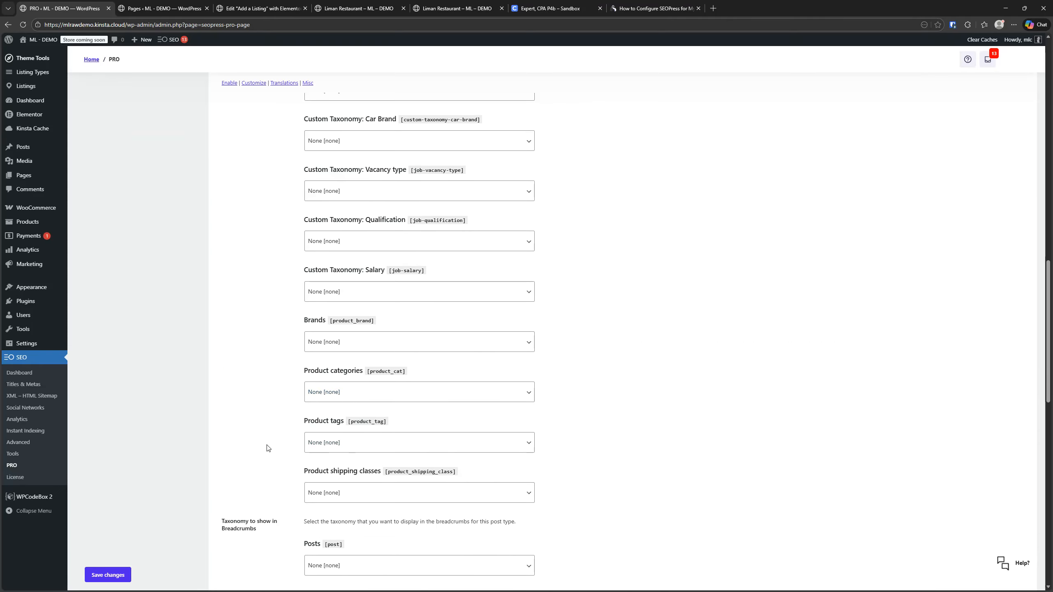
scroll(268, 443, "down", 10)
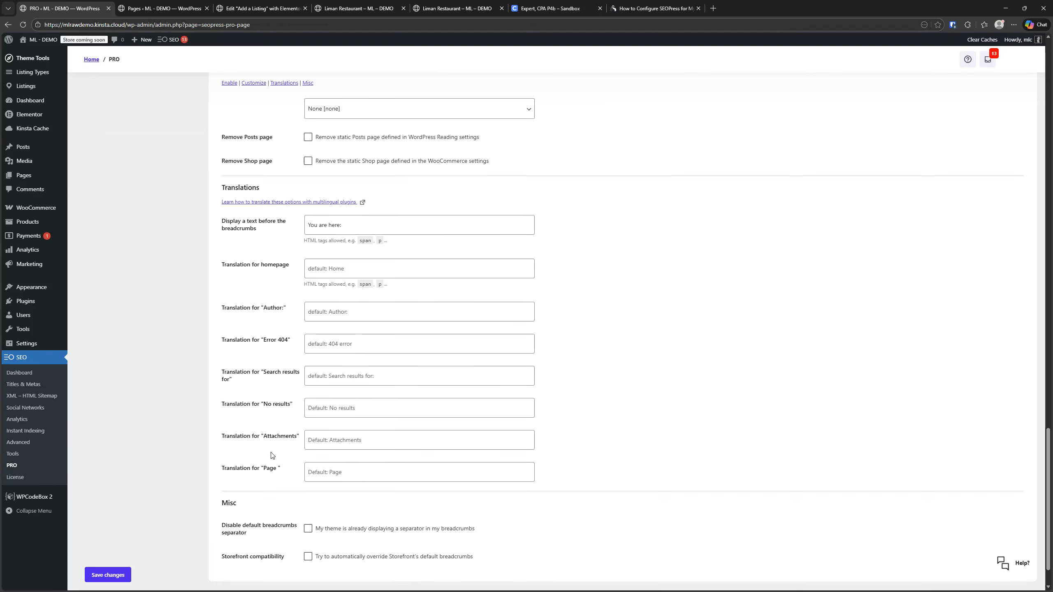
scroll(267, 461, "up", 8)
scroll(290, 435, "up", 1)
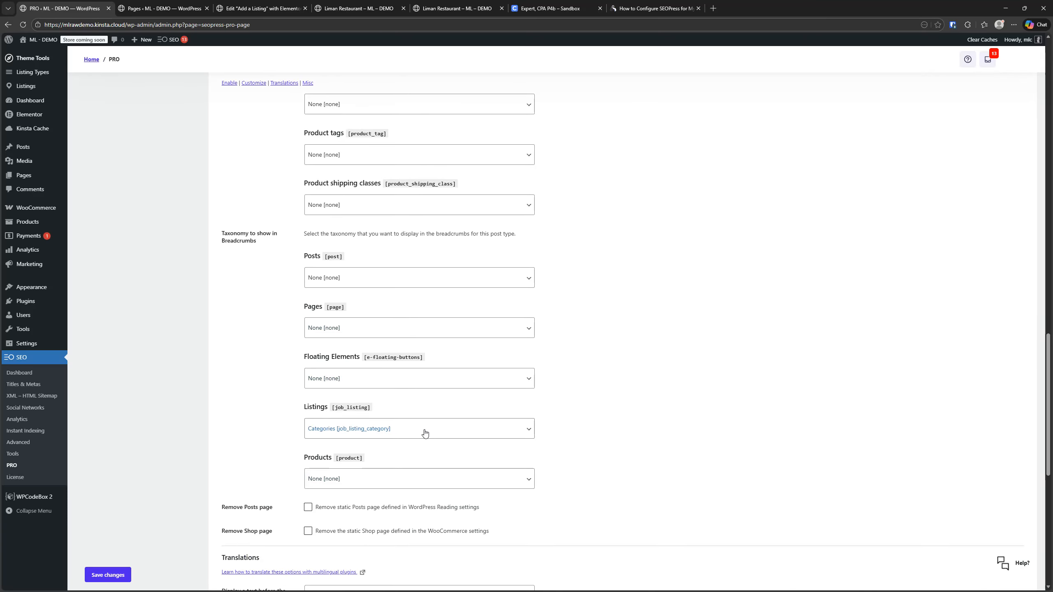
scroll(259, 426, "down", 7)
left_click_drag(362, 307, 197, 301)
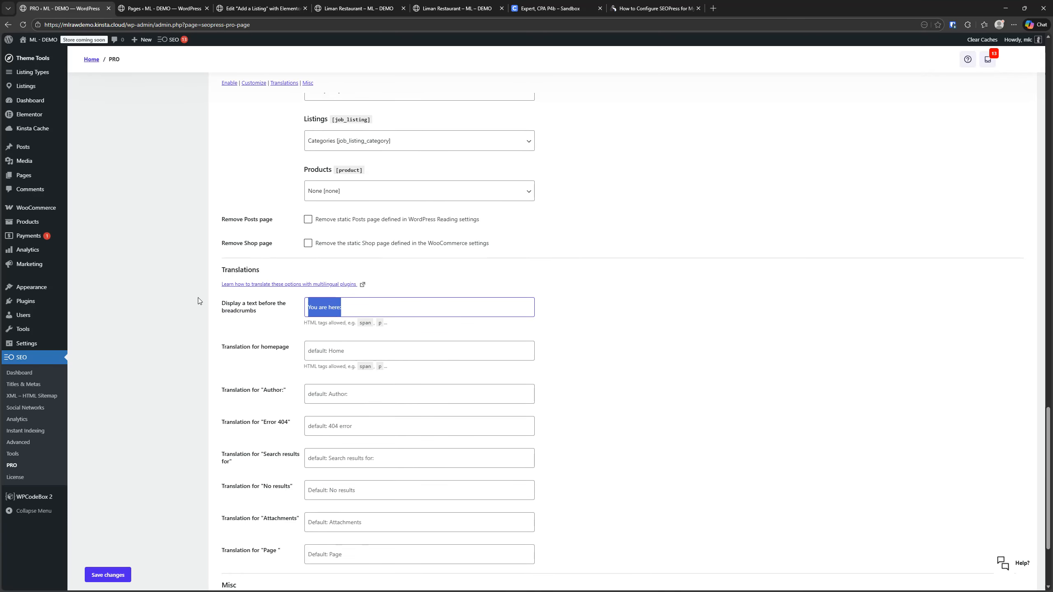
key("BackSpace")
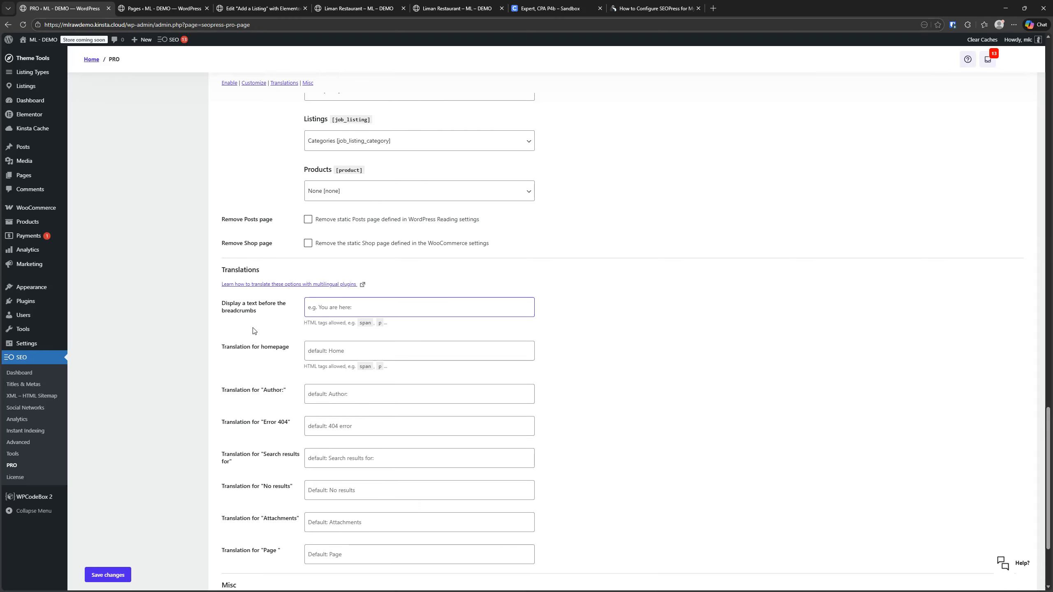
scroll(254, 334, "down", 3)
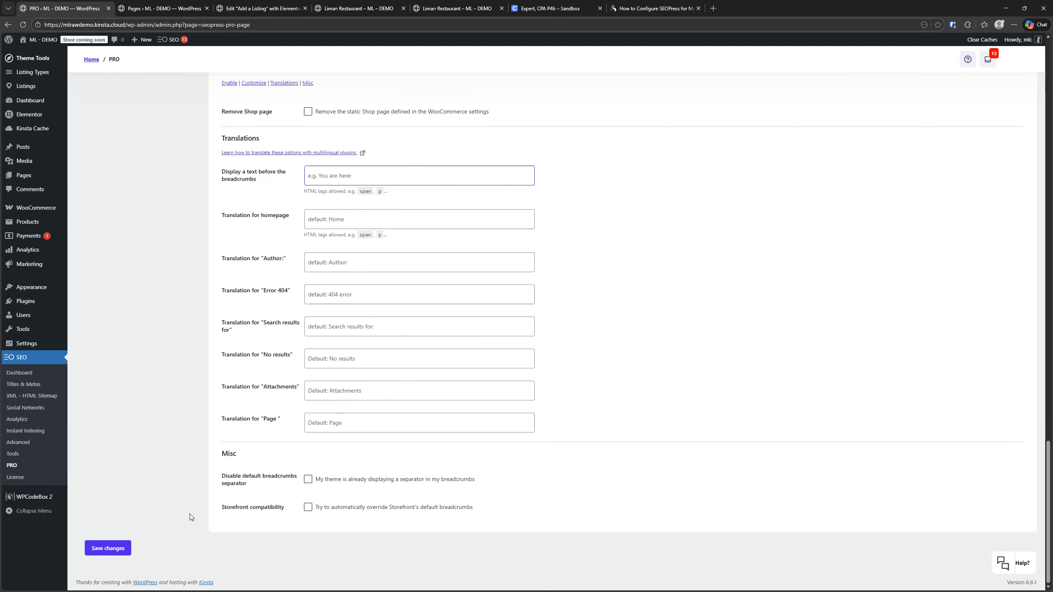
left_click(124, 550)
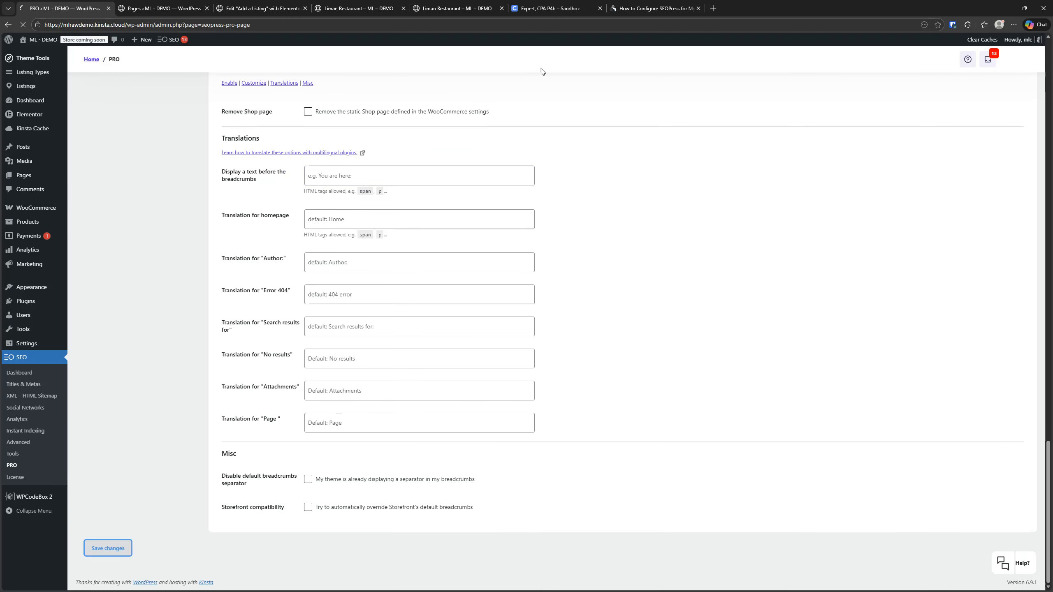
Step: Reload the styled Liman Restaurant listing to check its breadcrumbs and review the SEOPress PRO breadcrumbs settings again
left_click(456, 8)
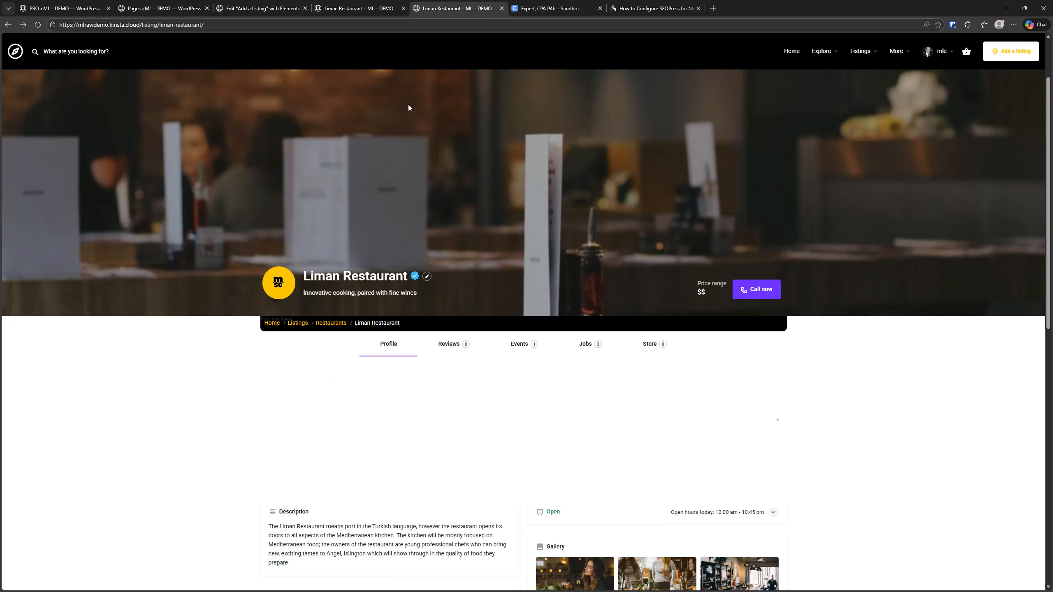
left_click(38, 25)
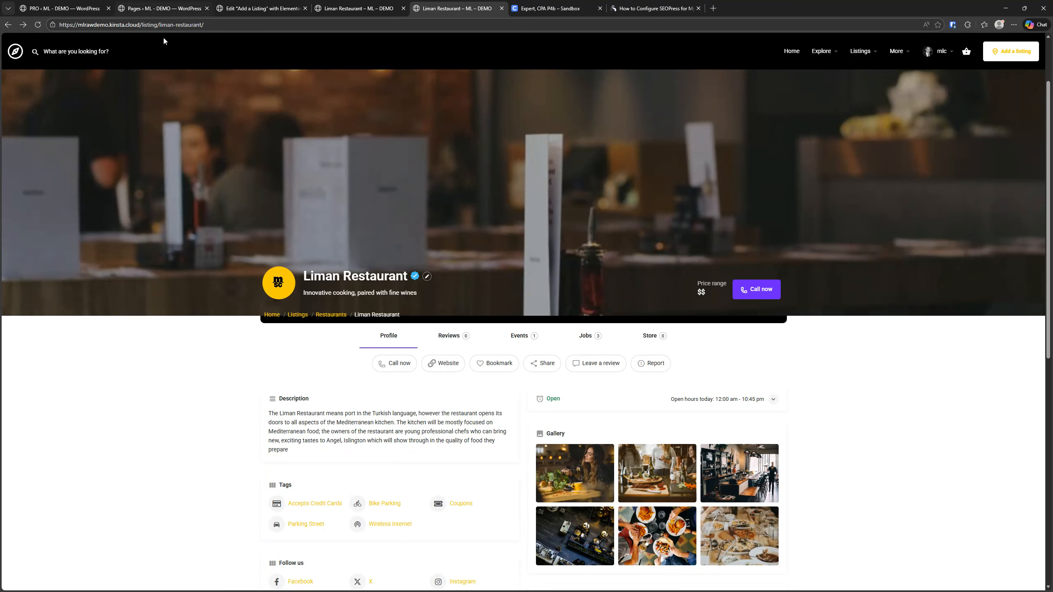
left_click(67, 9)
scroll(352, 364, "down", 20)
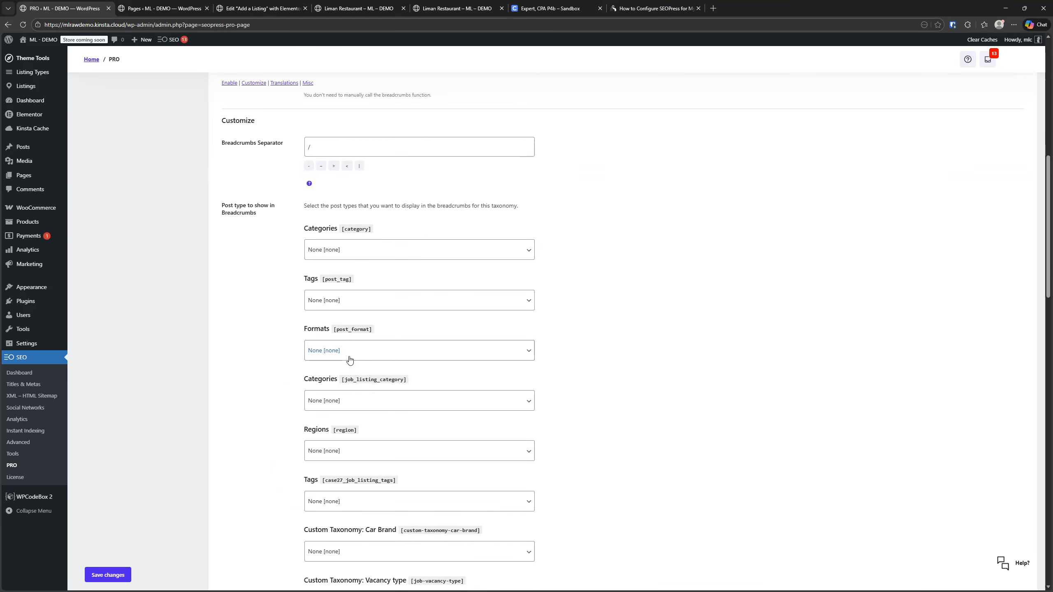
scroll(281, 345, "down", 1)
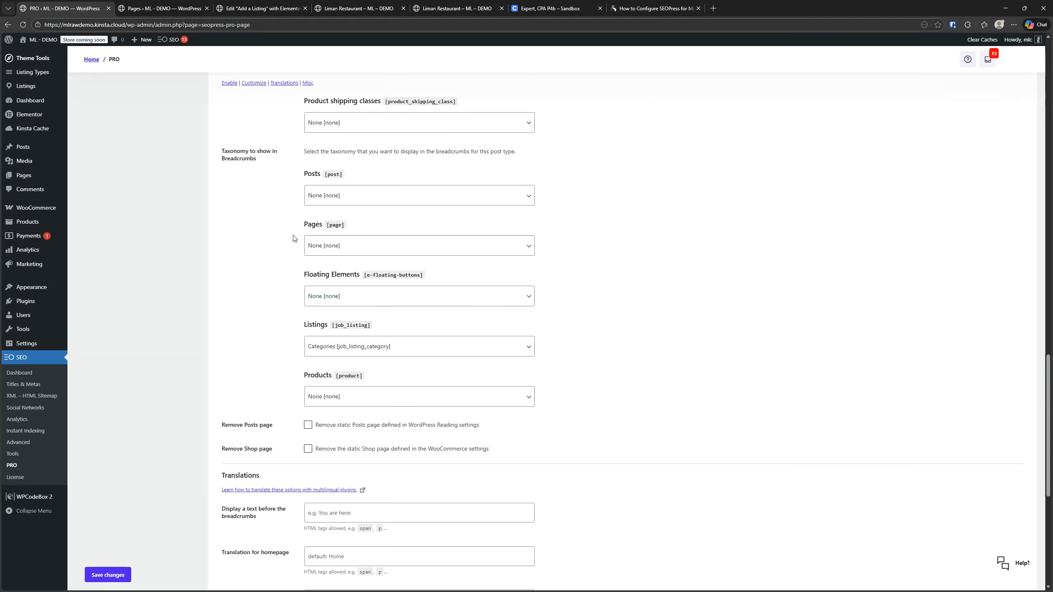
scroll(293, 238, "down", 4)
scroll(291, 348, "up", 20)
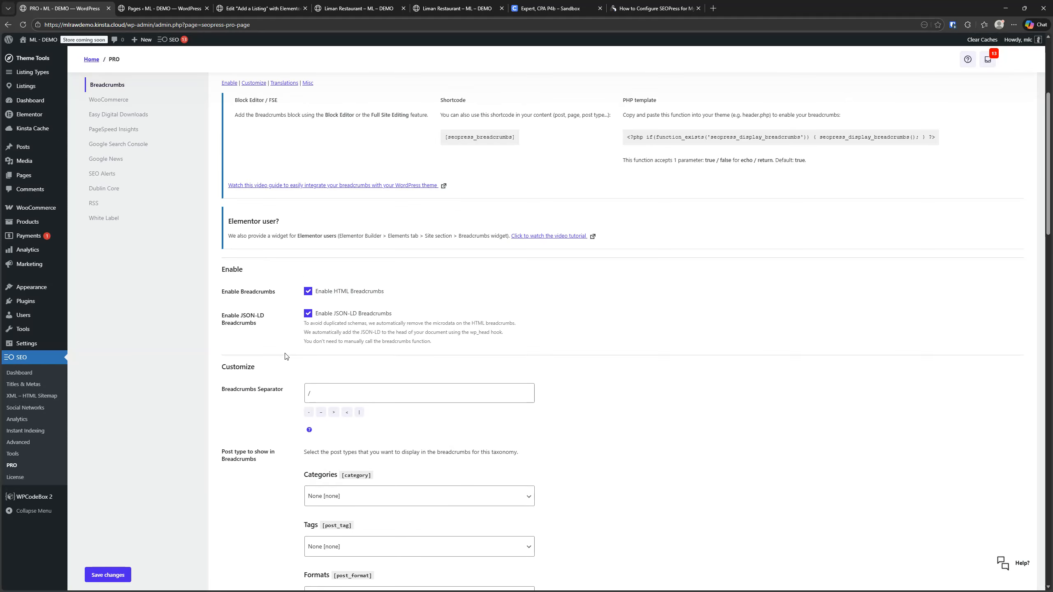
scroll(285, 356, "up", 5)
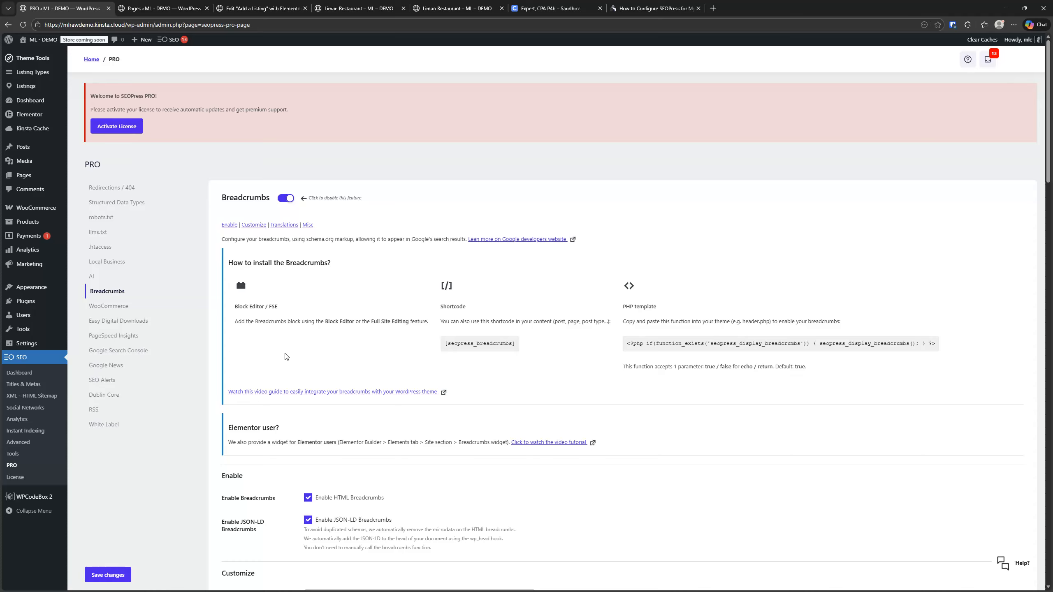
Step: Close the unstyled Liman Restaurant listing page and return to the MyListing Club SEOPress guide's HTML breadcrumb instructions
left_click(382, 11)
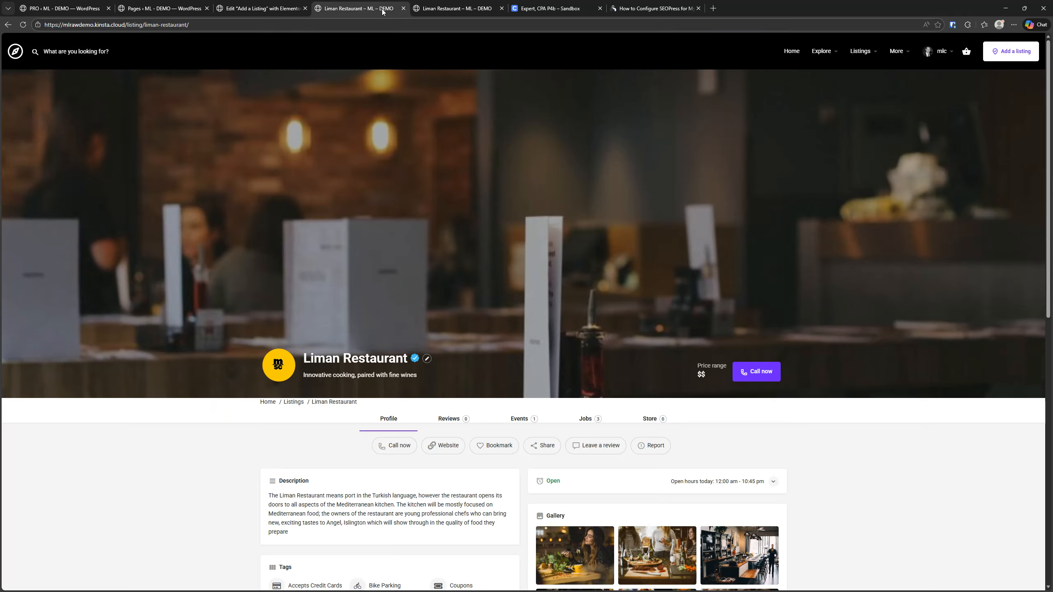
left_click(402, 9)
left_click(580, 9)
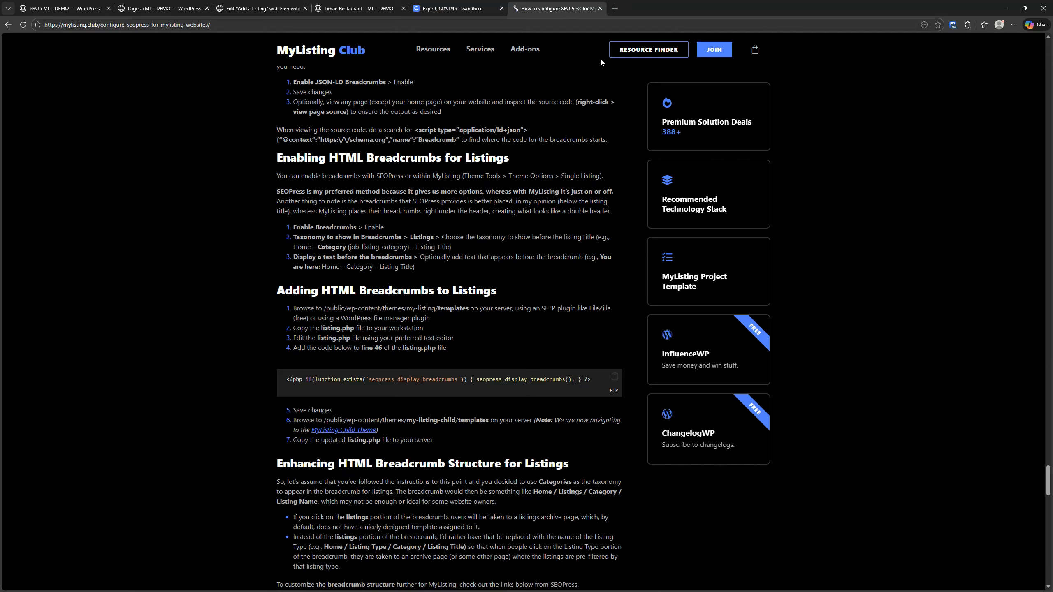
Step: Review the guide's HTML breadcrumb sections, covering the listing template code, the SEOPress links for customizing the breadcrumb structure, and the design CSS
scroll(235, 255, "up", 3)
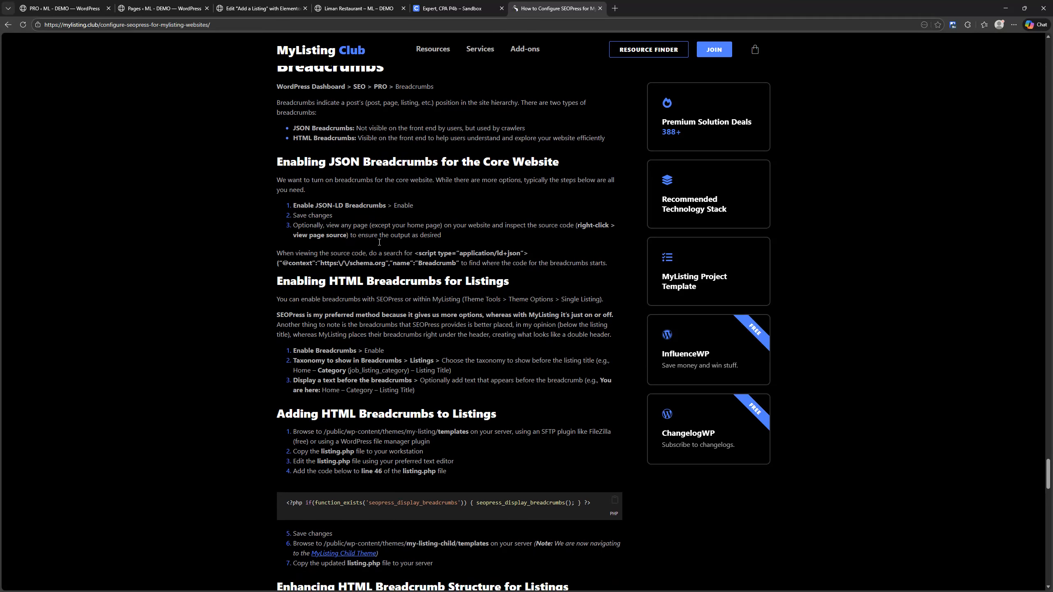
scroll(334, 260, "down", 4)
scroll(368, 248, "down", 4)
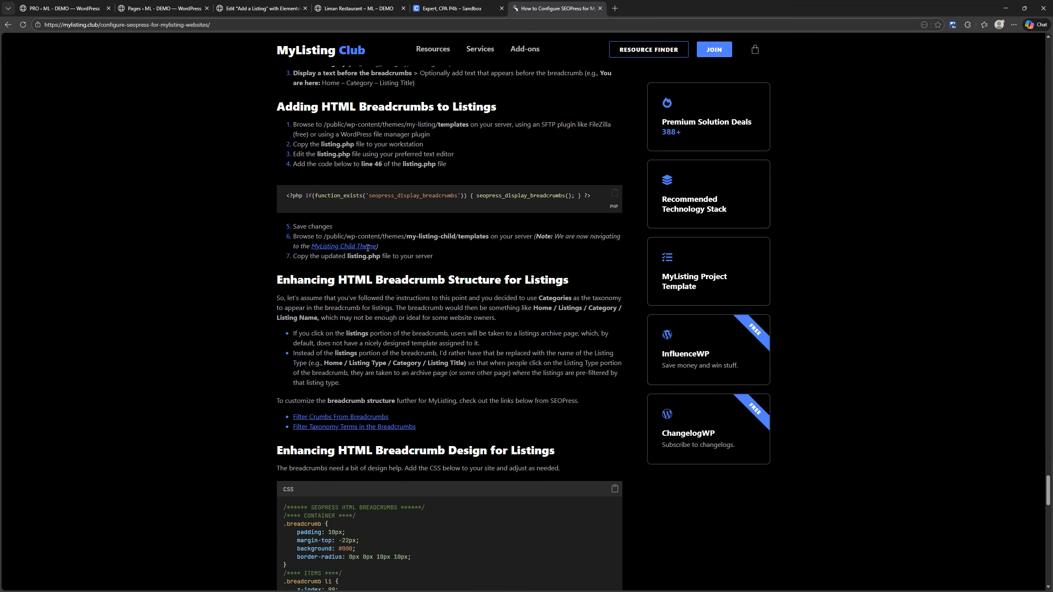
scroll(367, 251, "down", 1)
scroll(390, 251, "down", 1)
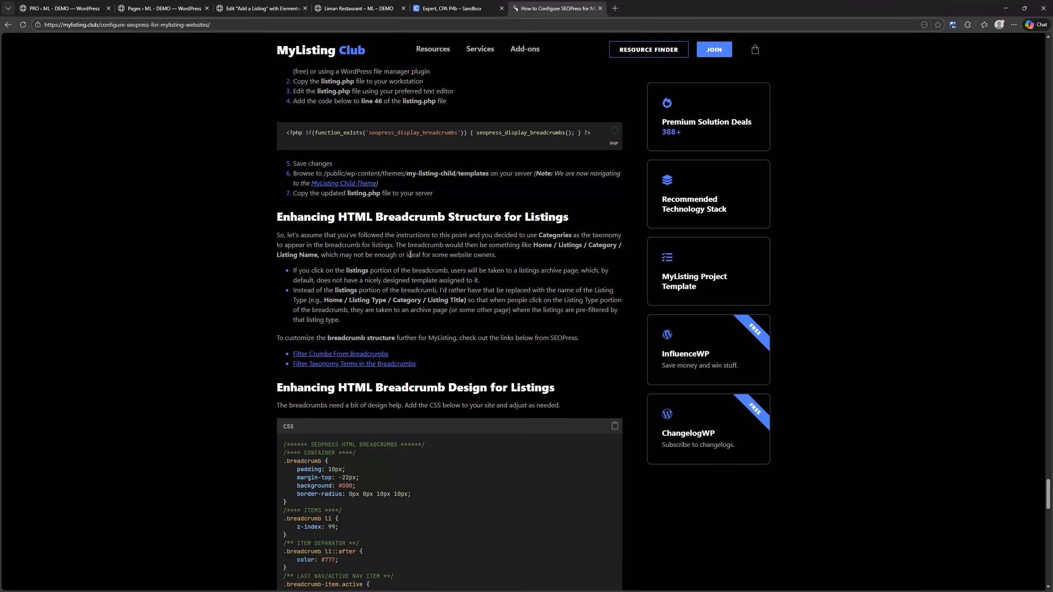
scroll(359, 294, "down", 2)
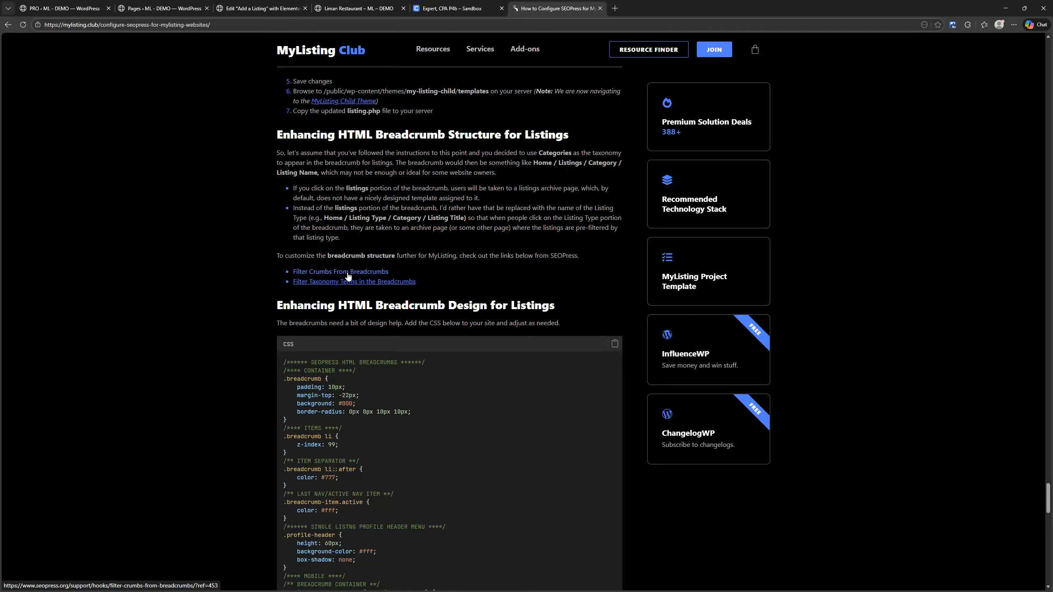
key("ctrl")
key("ctrl")
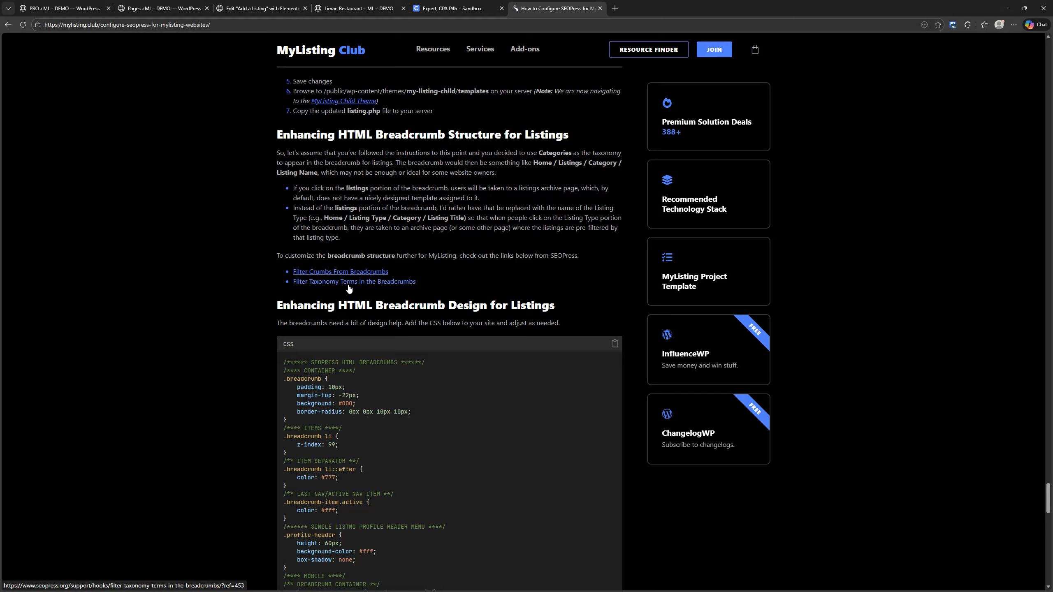
scroll(224, 258, "down", 5)
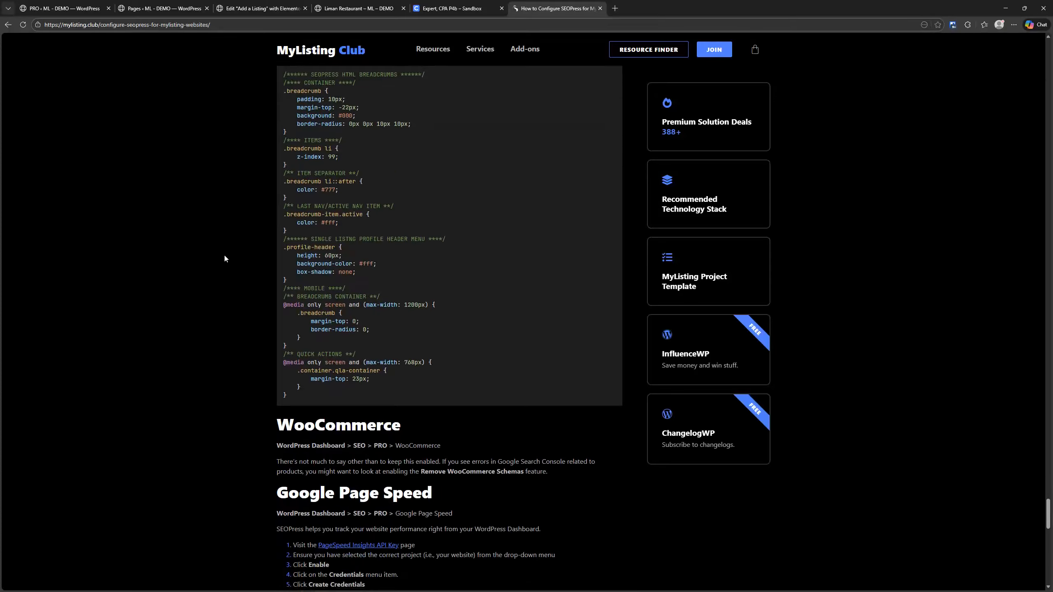
scroll(224, 258, "up", 15)
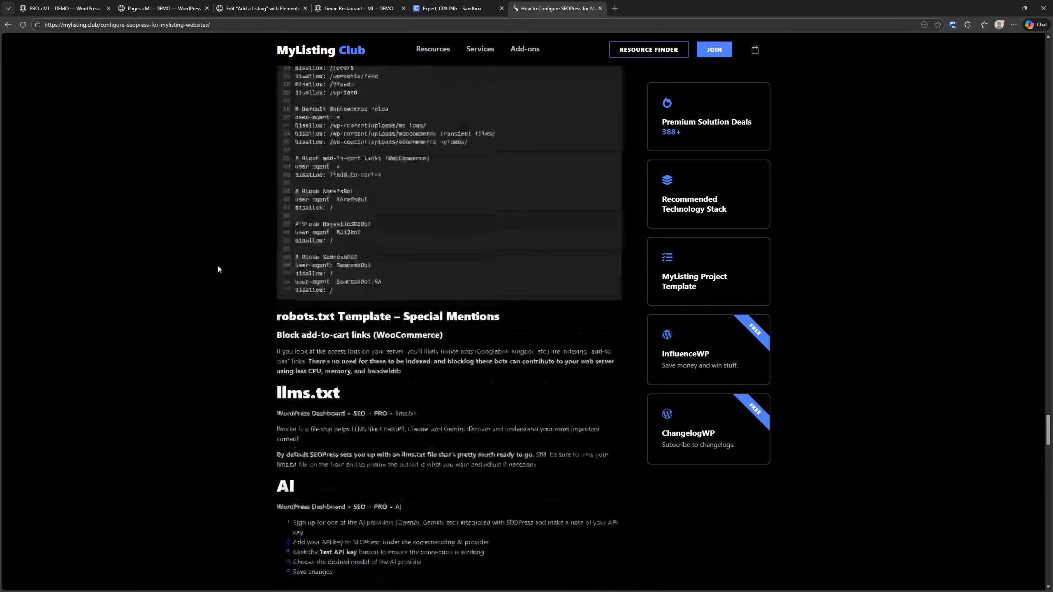
scroll(215, 266, "down", 5)
scroll(215, 263, "up", 1)
Step: Compare the breadcrumb bar on the Sandbox Expert, CPA P4b listing with the one on the Liman Restaurant listing
left_click(464, 9)
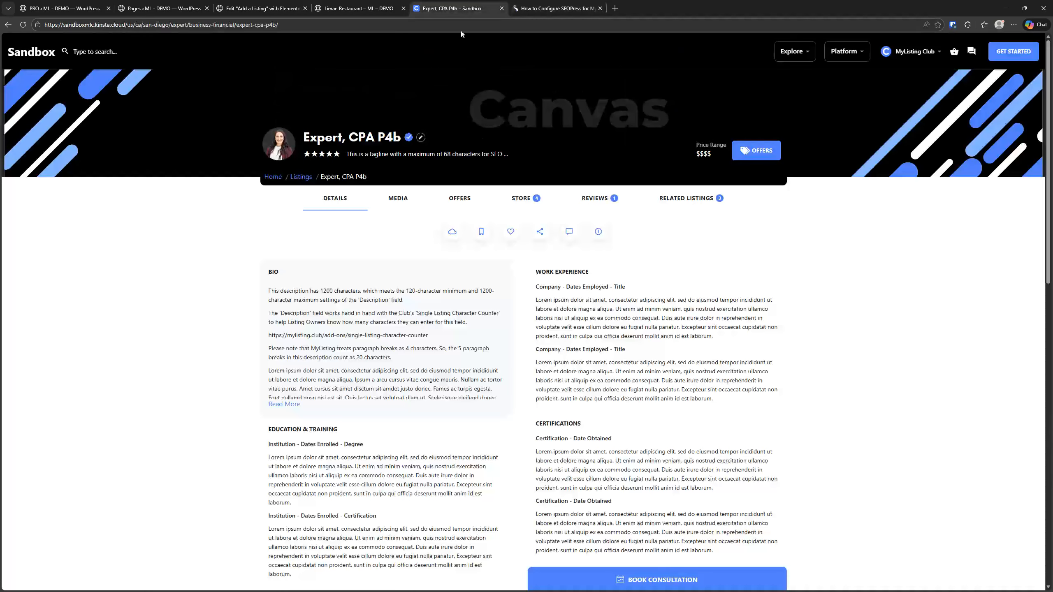
left_click(359, 5)
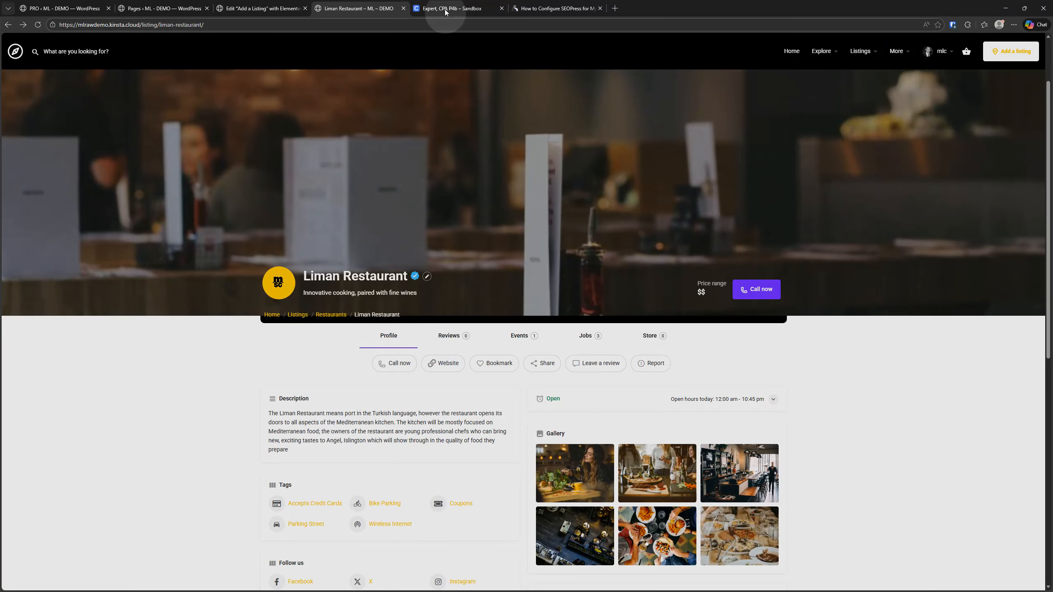
left_click(452, 8)
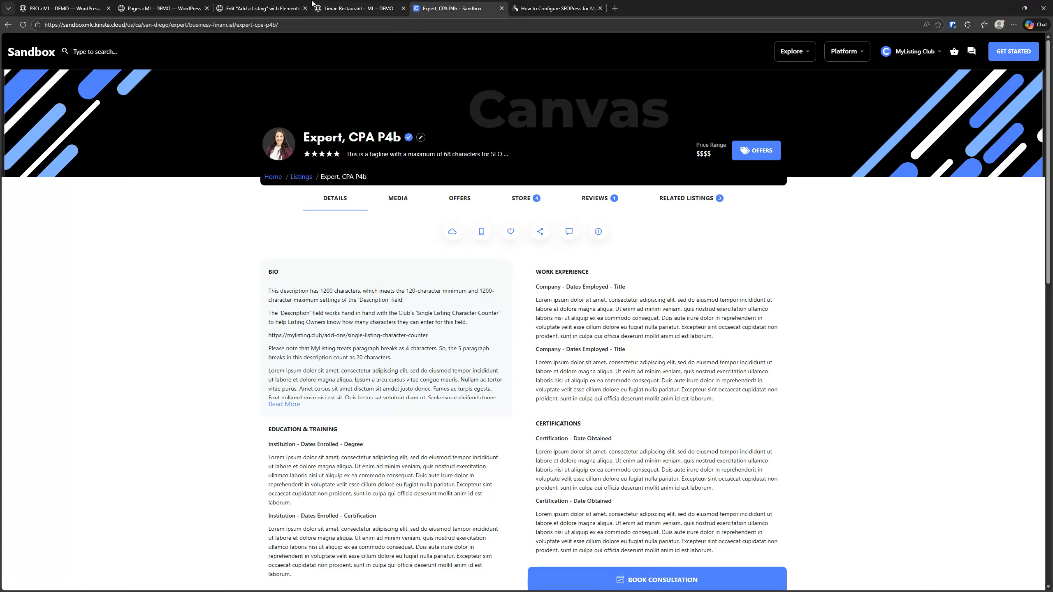
key("ctrl+shift+Tab")
key("ctrl+Tab")
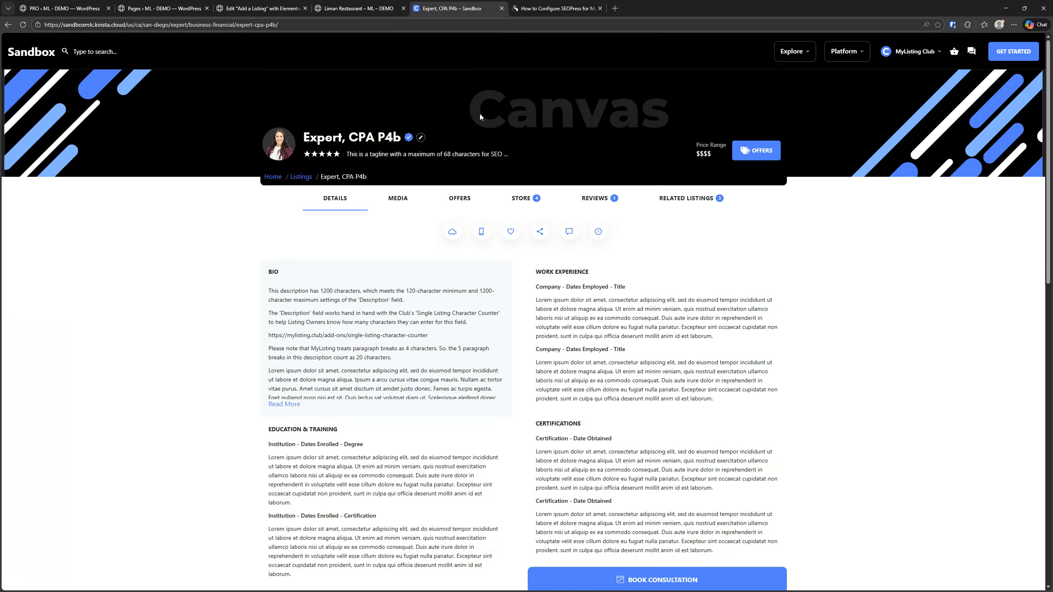
left_click(340, 3)
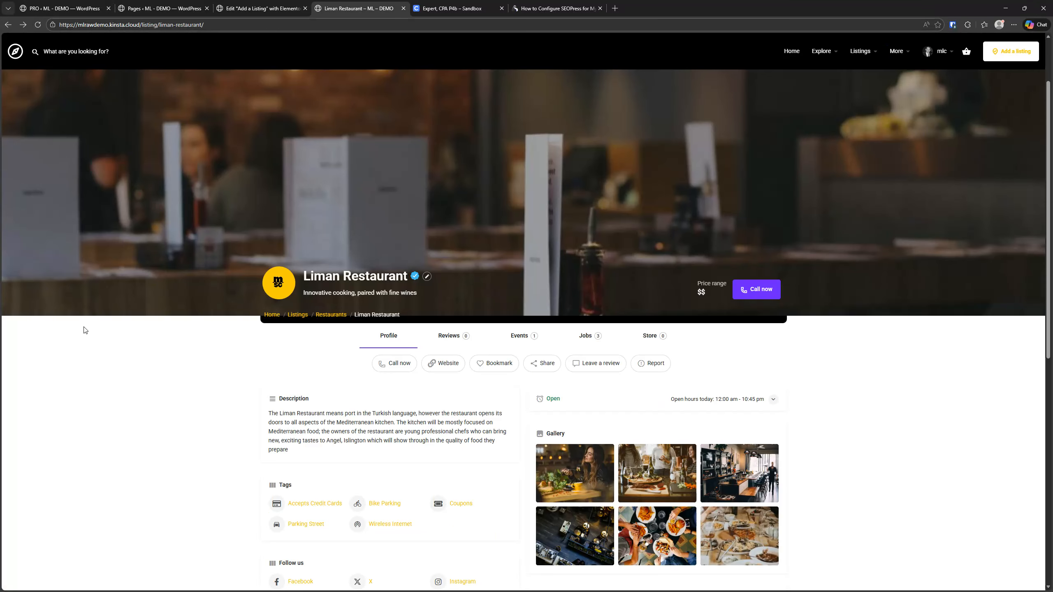